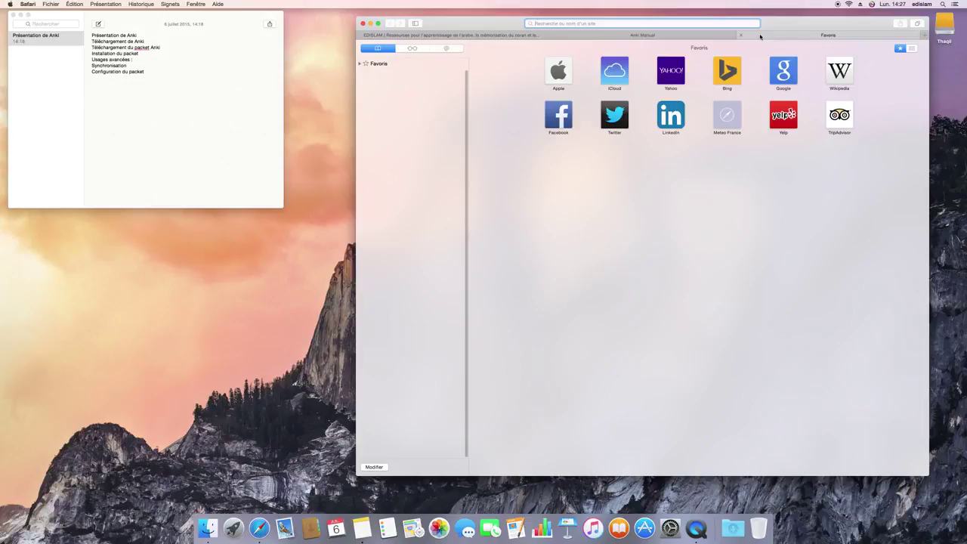
# - Go back to the favourites page and run a web search for 'anki'
pyautogui.click(708, 34)
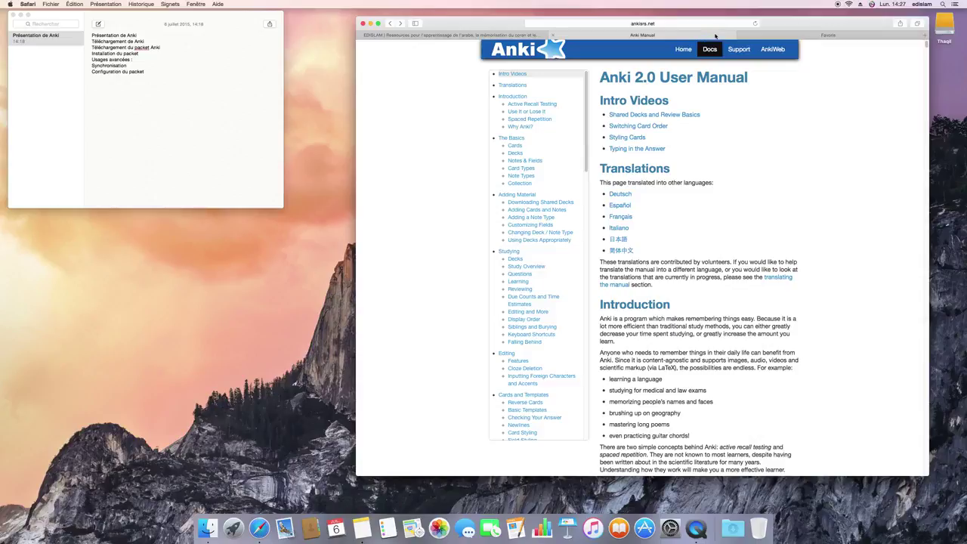
pyautogui.click(772, 33)
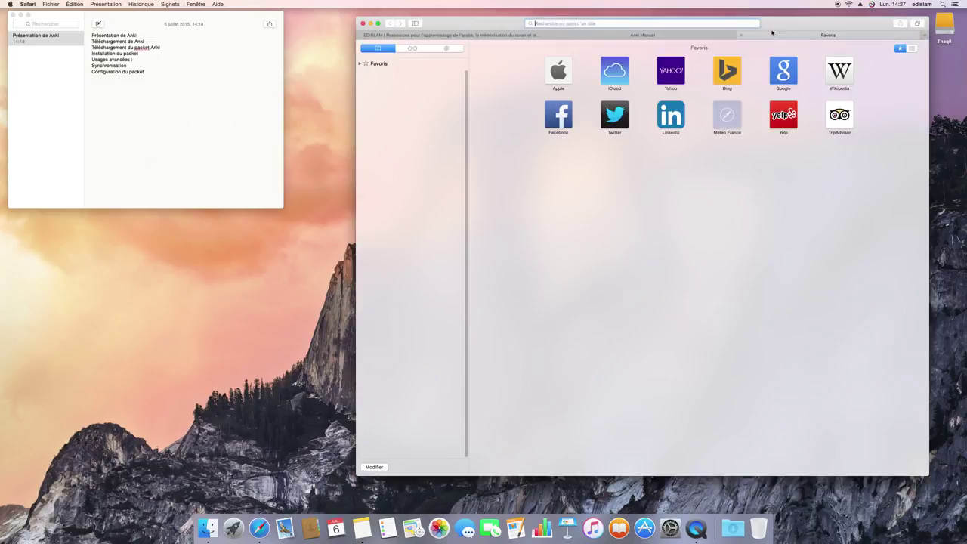
pyautogui.write('anki')
pyautogui.press('Delete')
pyautogui.press('Return')
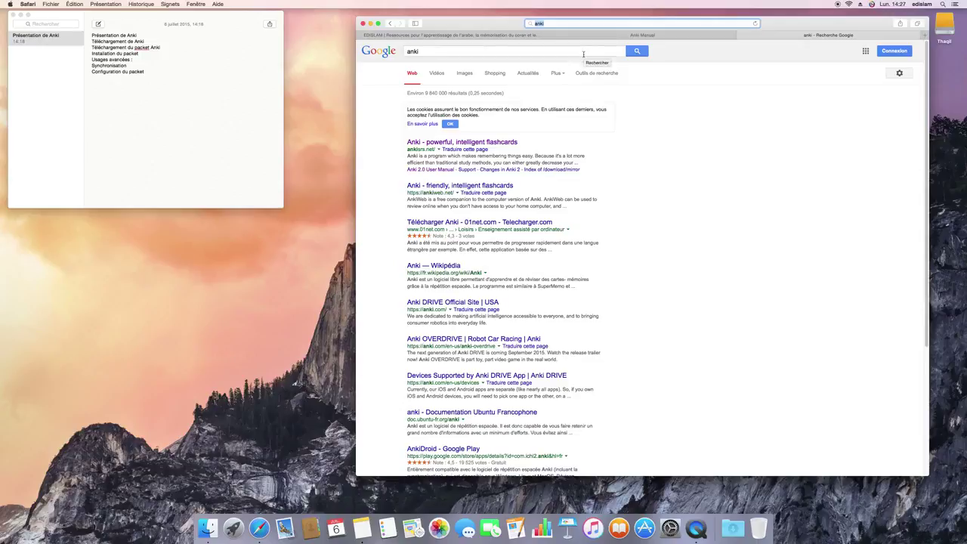
# - Rerun the Google search and open the official Anki homepage, ankisrs.net
pyautogui.click(582, 52)
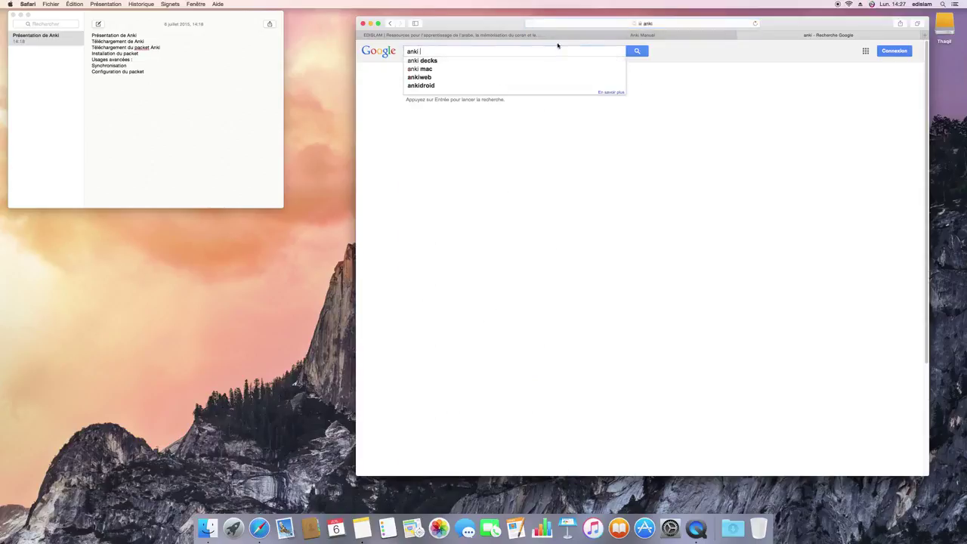
pyautogui.press('Return')
pyautogui.click(480, 143)
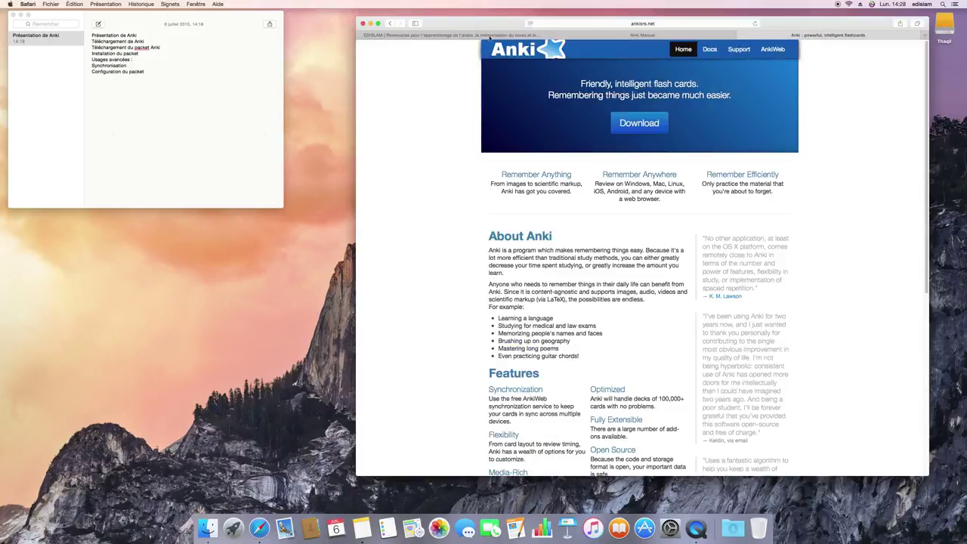
# - Widen the browser window and open the Anki manual in Français
pyautogui.moveTo(356, 65); pyautogui.dragTo(274, 68)
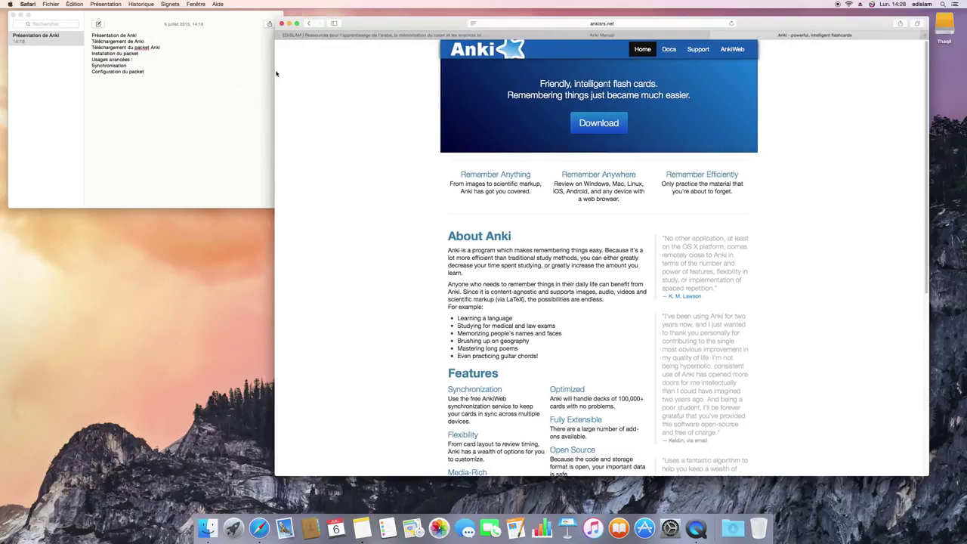
pyautogui.click(669, 49)
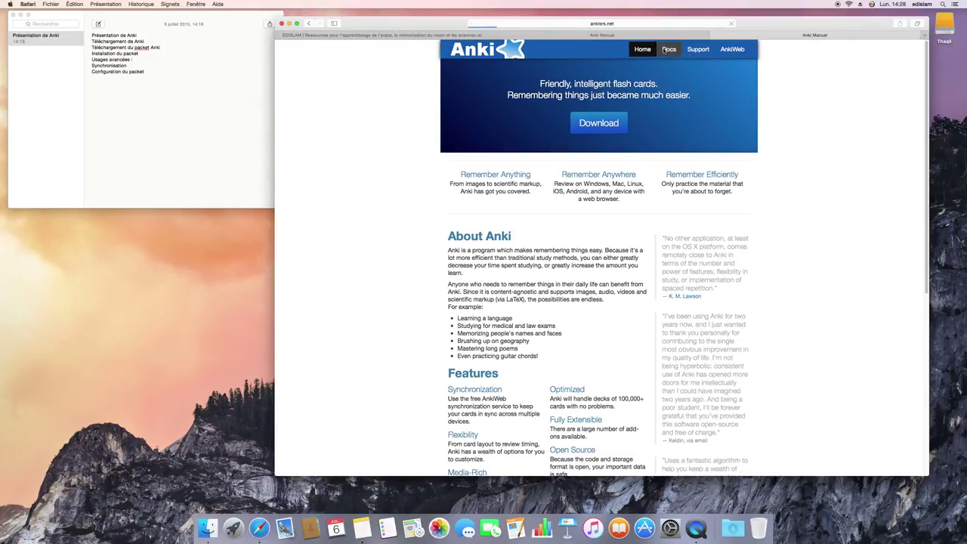
pyautogui.click(579, 217)
# - Scroll through the French manual, then return to the Anki homepage
pyautogui.scroll(-20, 611, 208)
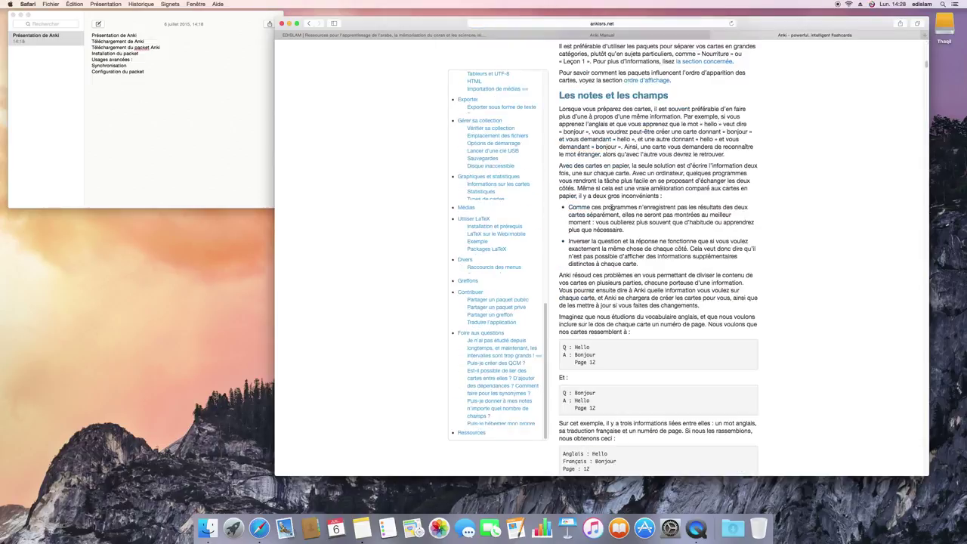
pyautogui.scroll(20, 611, 208)
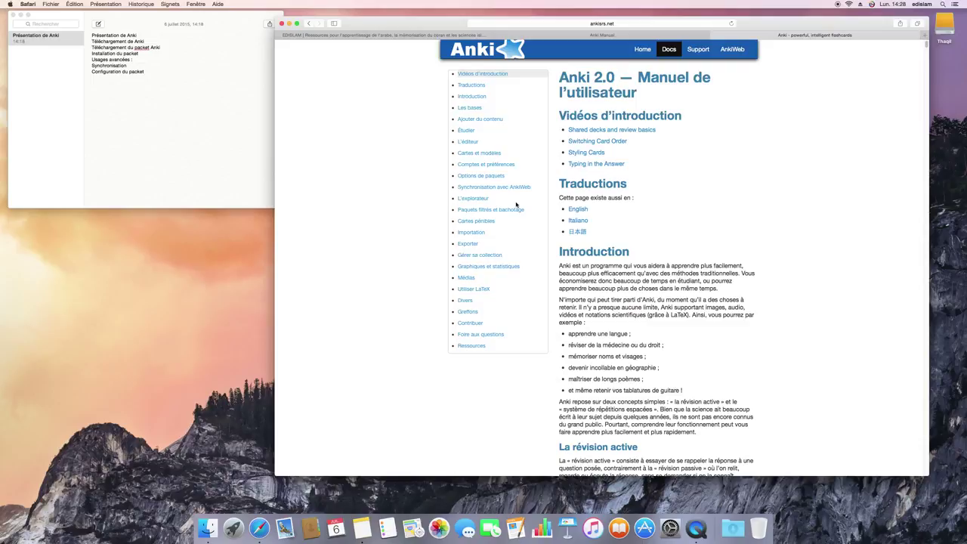
pyautogui.scroll(-15, 654, 218)
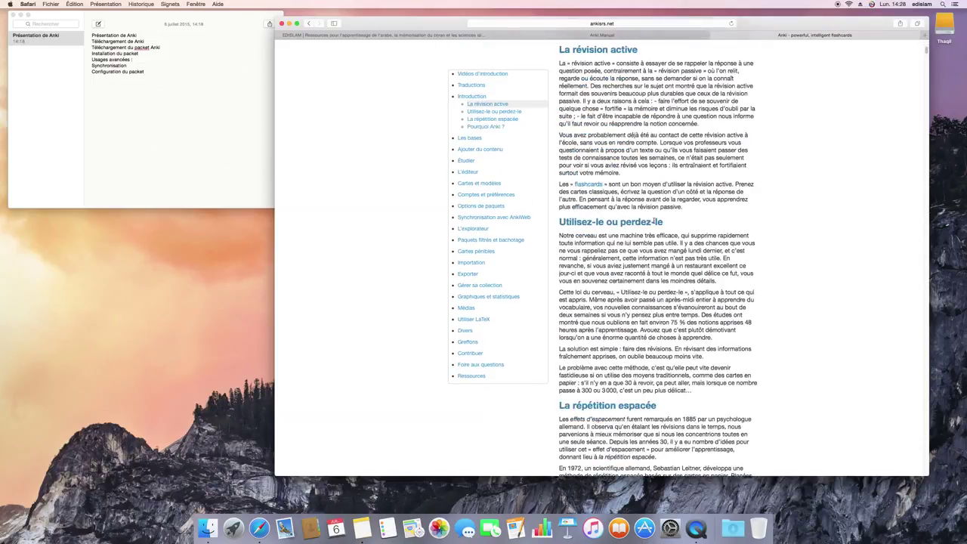
pyautogui.scroll(-5, 653, 215)
pyautogui.scroll(-10, 654, 236)
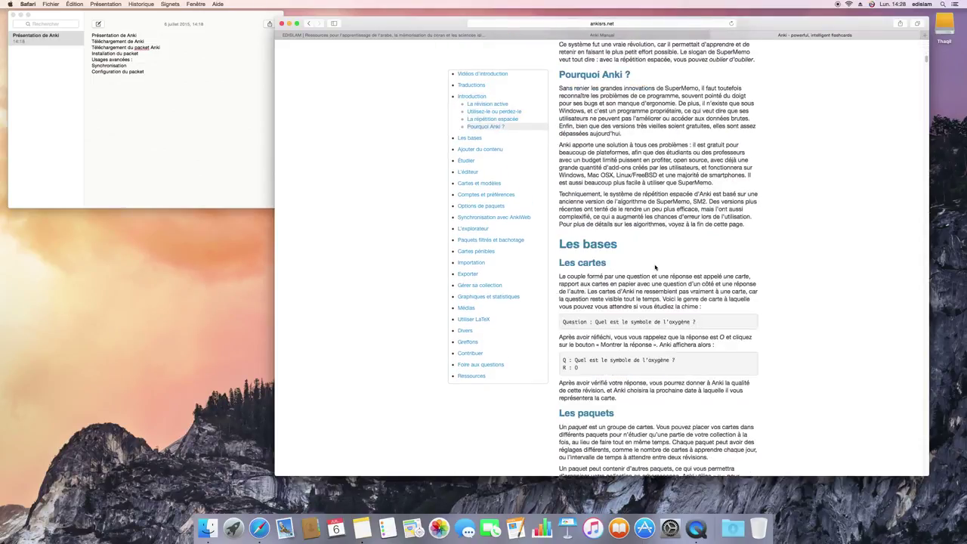
pyautogui.scroll(20, 655, 266)
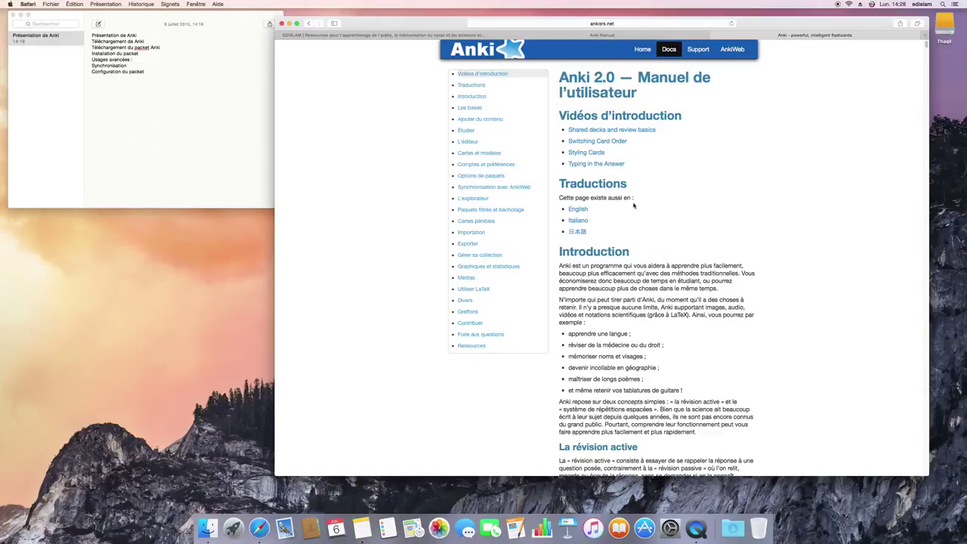
pyautogui.click(641, 52)
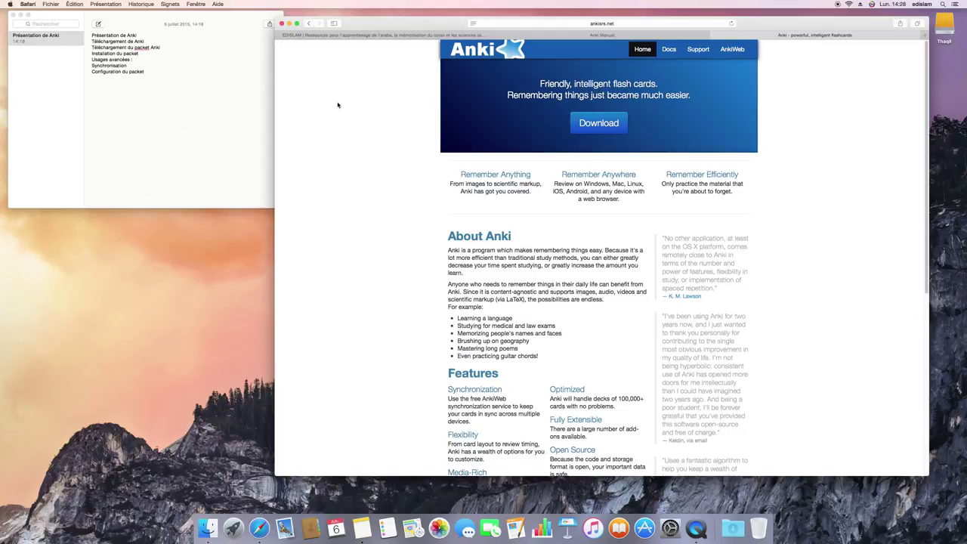
# - Download anki-2.0.32.dmg from the Download section's Mac tab and confirm it in Downloads
pyautogui.click(586, 120)
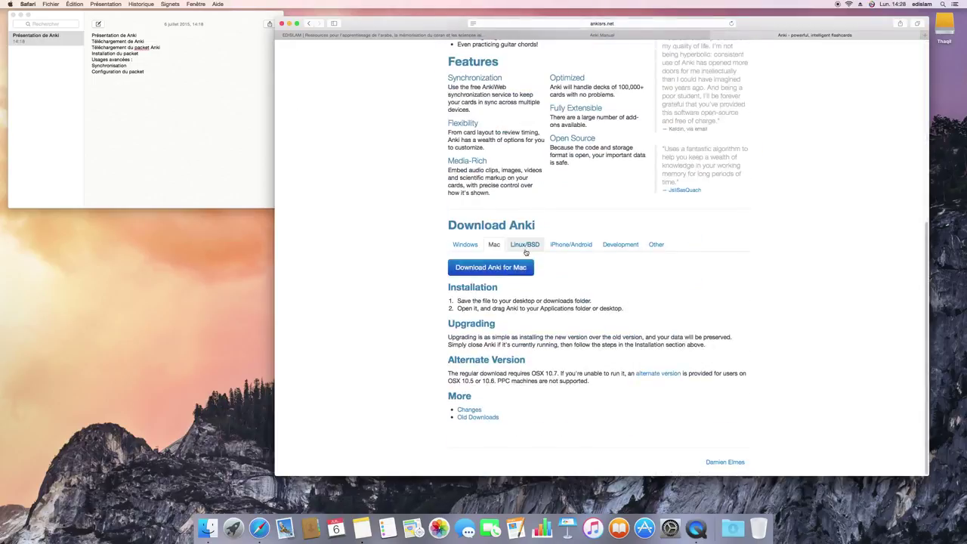
pyautogui.click(477, 244)
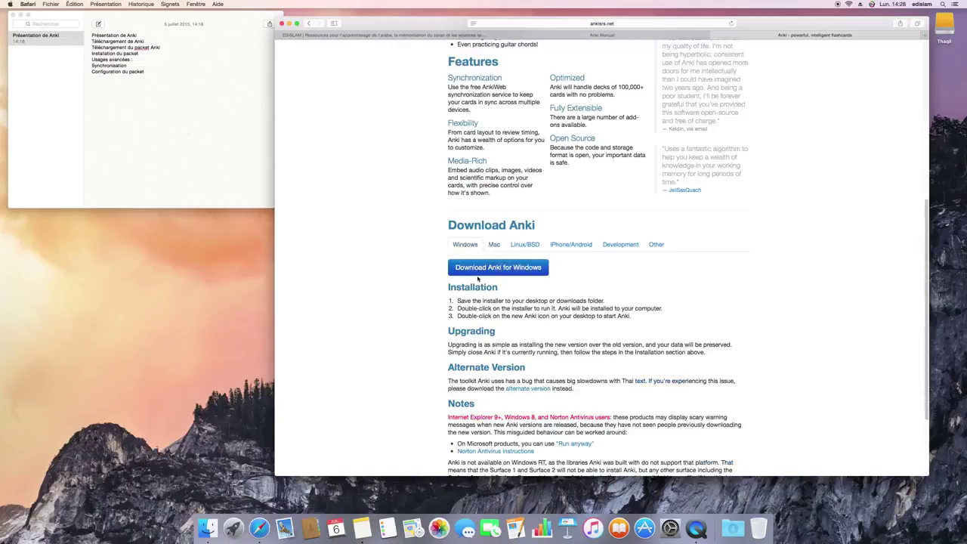
pyautogui.click(494, 245)
pyautogui.click(506, 267)
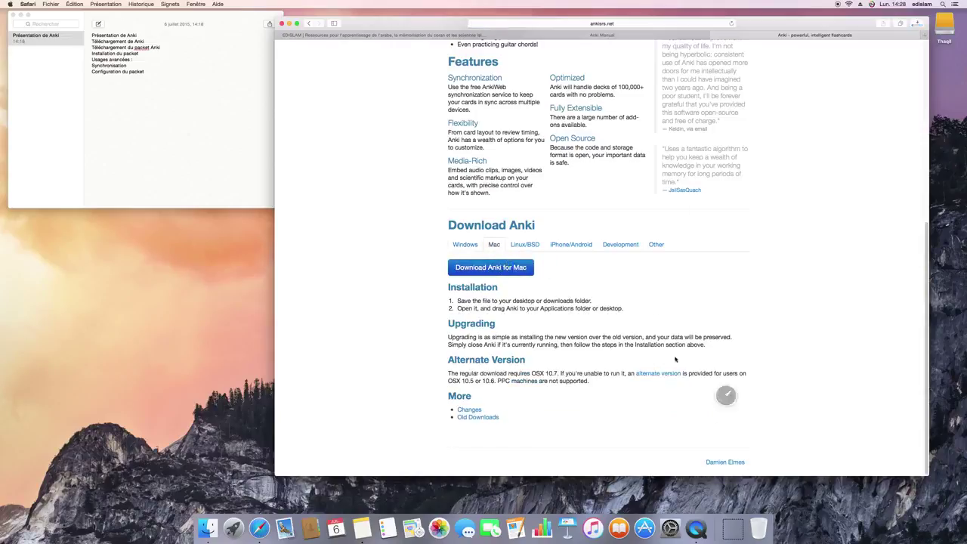
pyautogui.click(732, 528)
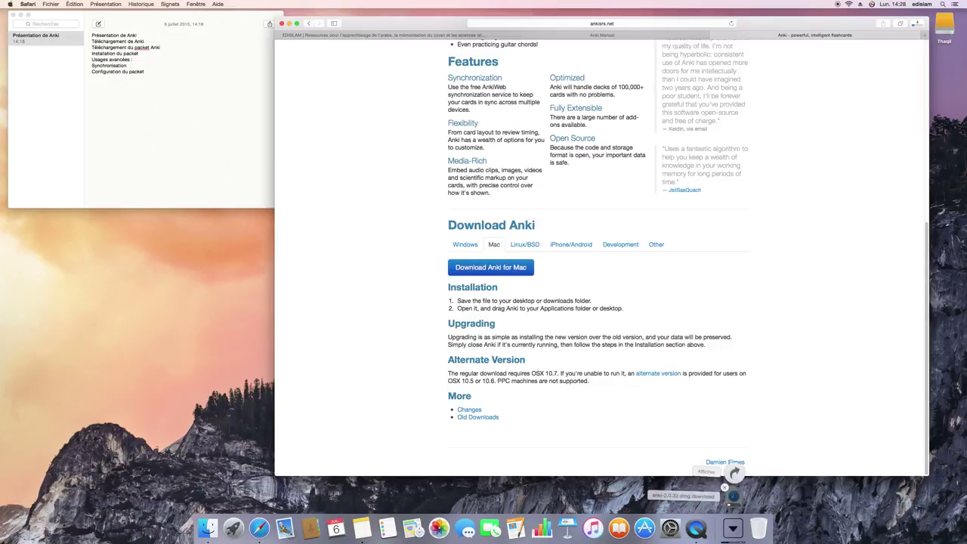
pyautogui.click(659, 455)
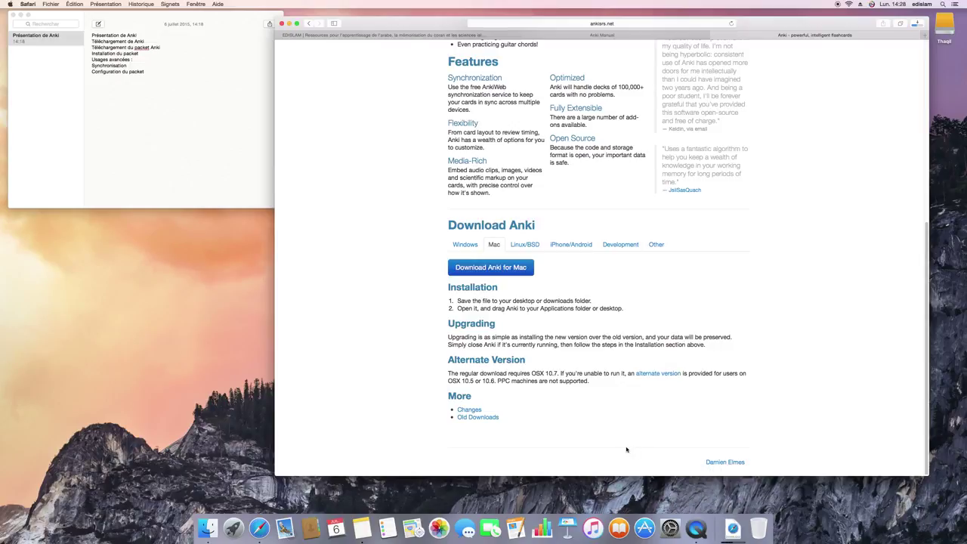
pyautogui.scroll(10, 626, 449)
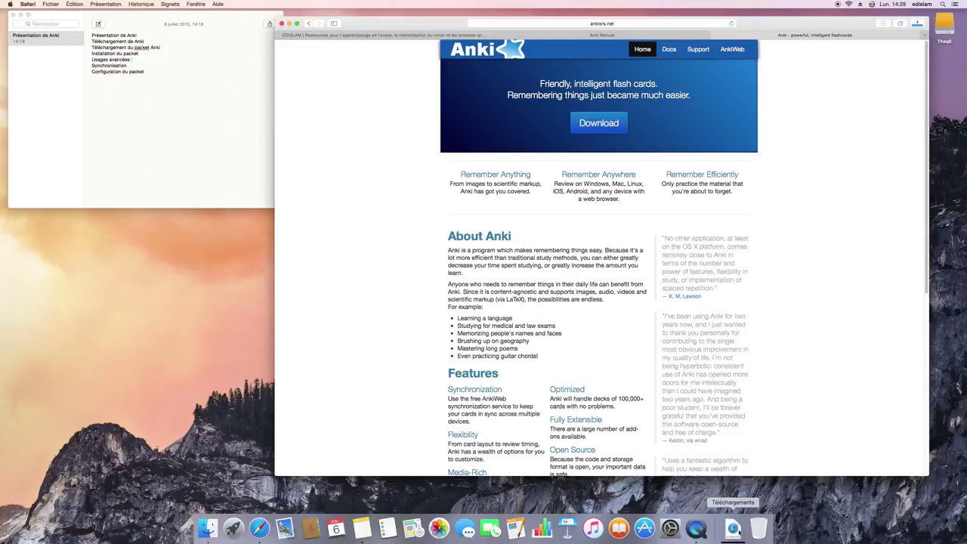
# - Mount anki-2.0.32.dmg and drag the Anki icon onto the Applications folder
pyautogui.click(731, 514)
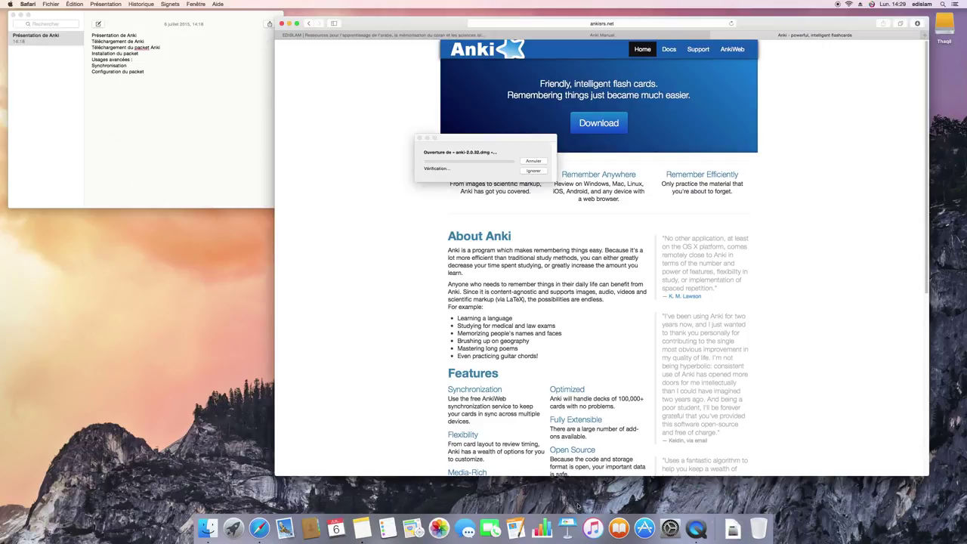
pyautogui.moveTo(465, 139); pyautogui.dragTo(172, 217)
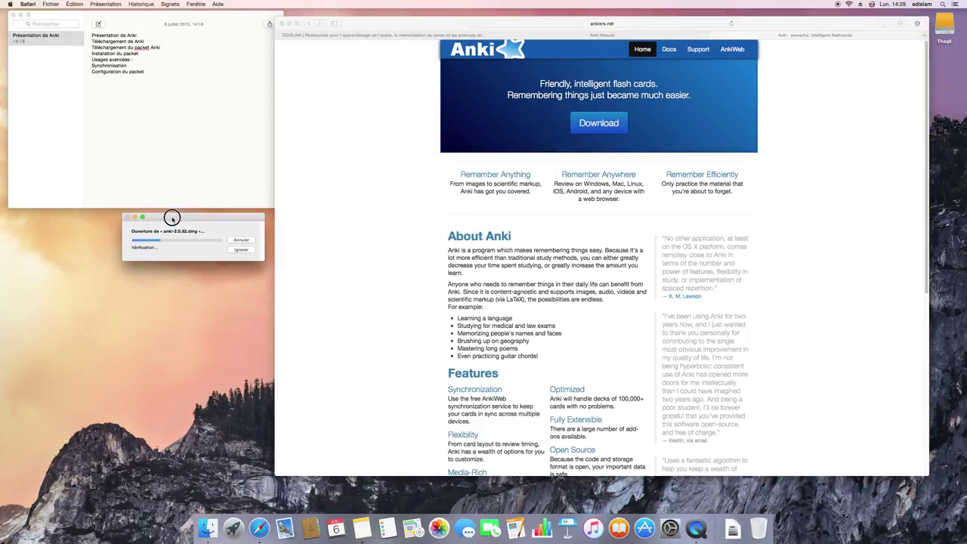
pyautogui.moveTo(361, 21); pyautogui.dragTo(377, 14)
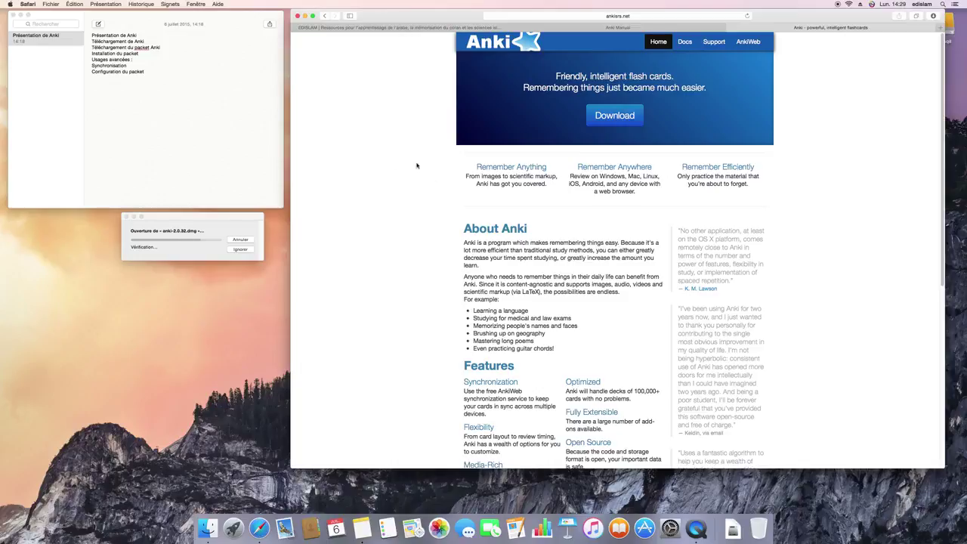
pyautogui.moveTo(222, 216); pyautogui.dragTo(242, 214)
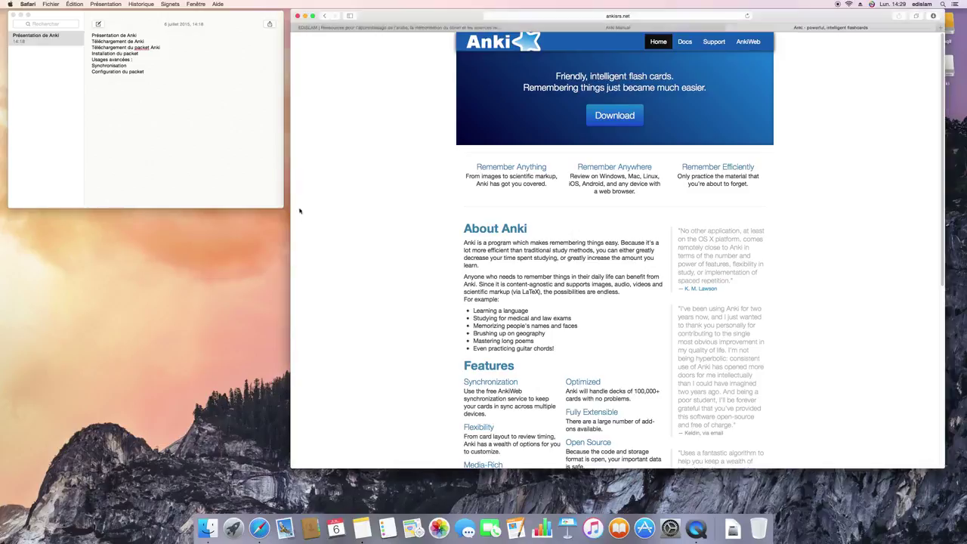
pyautogui.moveTo(119, 134); pyautogui.dragTo(215, 136)
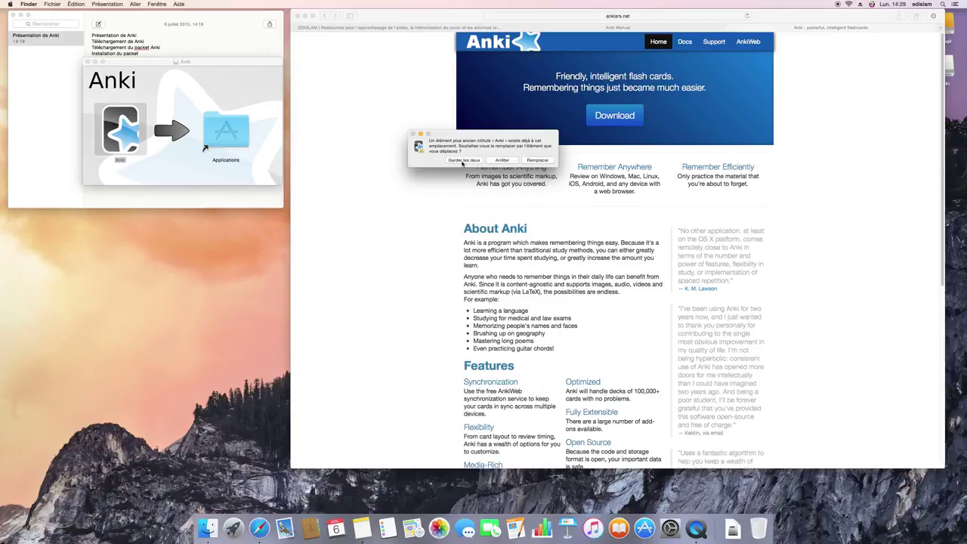
pyautogui.moveTo(466, 134); pyautogui.dragTo(189, 220)
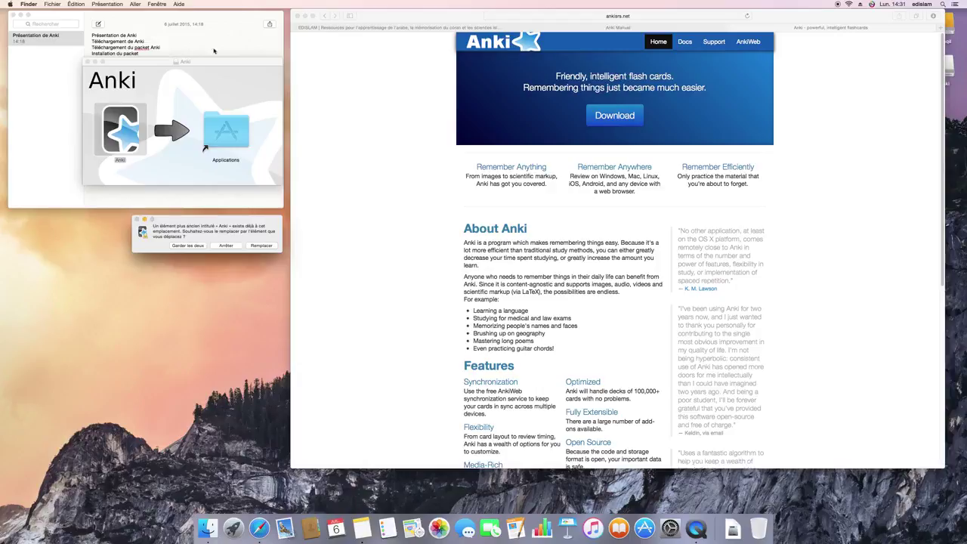
# - Cancel replacing the existing Anki by choosing Arrêter in the replace alert
pyautogui.click(334, 103)
pyautogui.click(429, 17)
pyautogui.moveTo(429, 17); pyautogui.dragTo(444, 22)
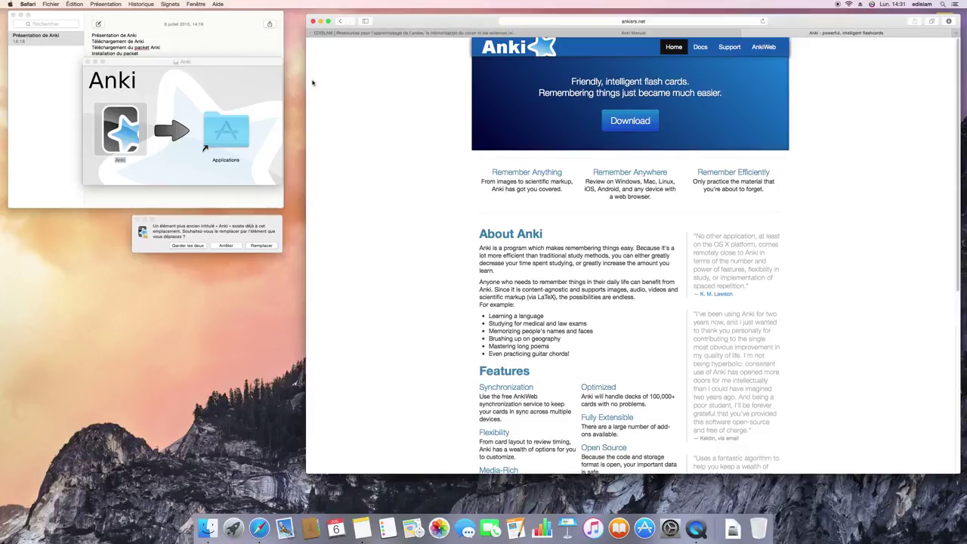
pyautogui.moveTo(212, 217); pyautogui.dragTo(240, 230)
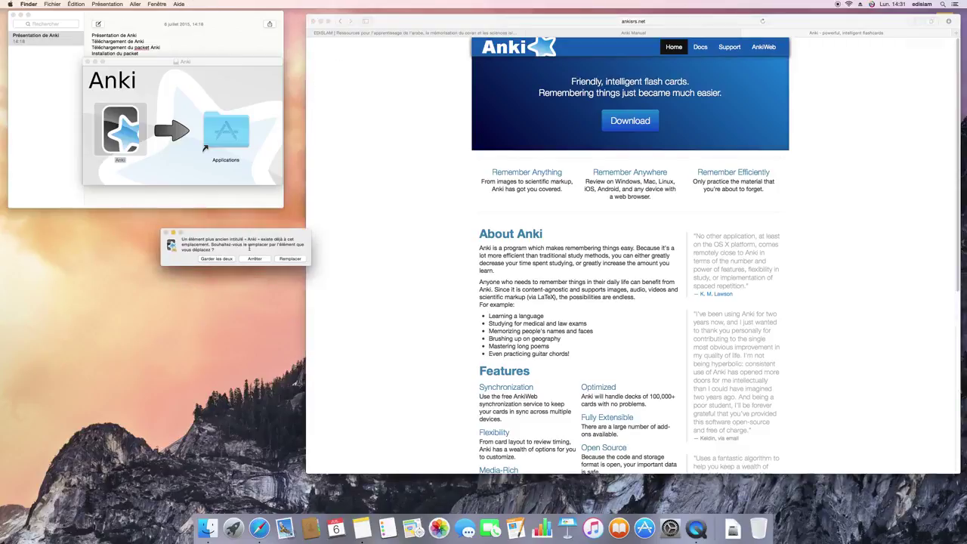
pyautogui.click(254, 258)
# - Open the Applications folder and launch the already-installed Anki
pyautogui.doubleClick(223, 155)
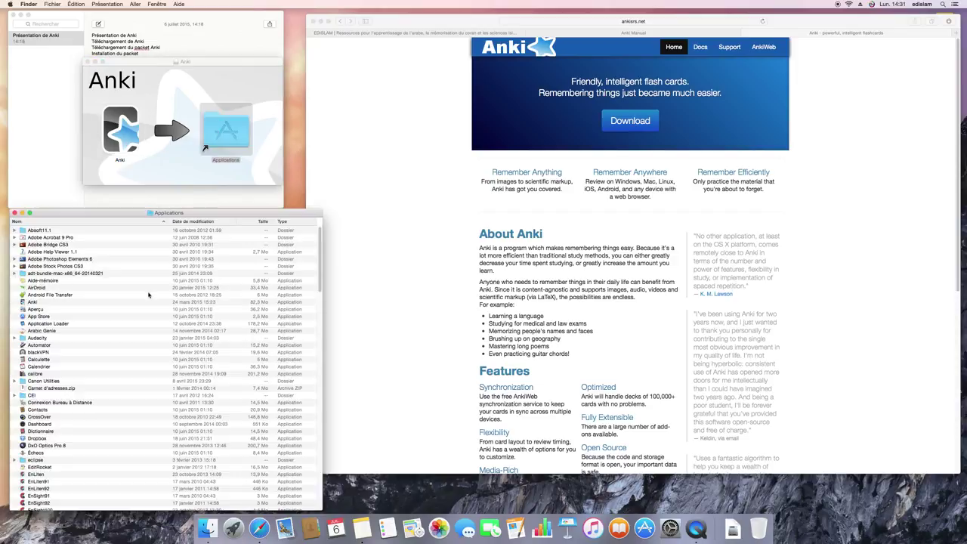
pyautogui.press('Down')
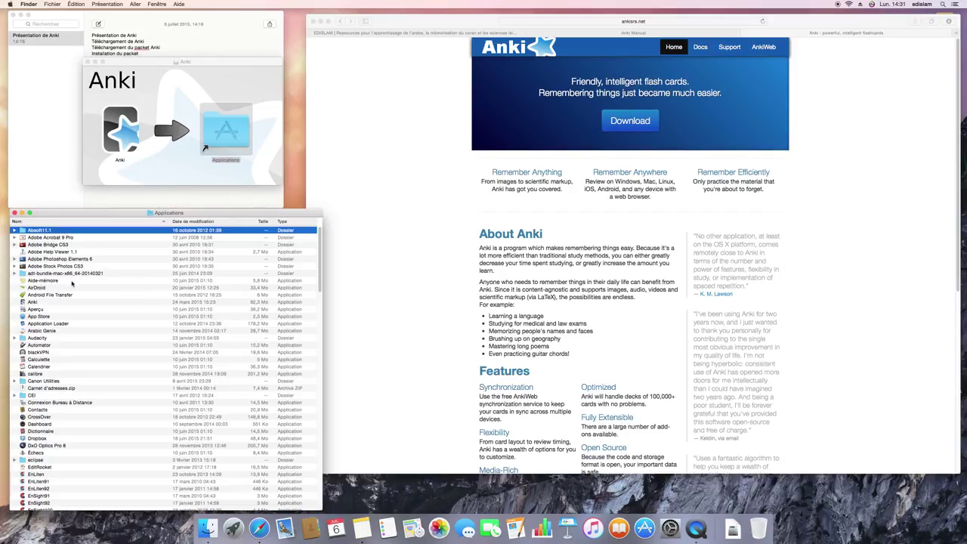
pyautogui.click(46, 303)
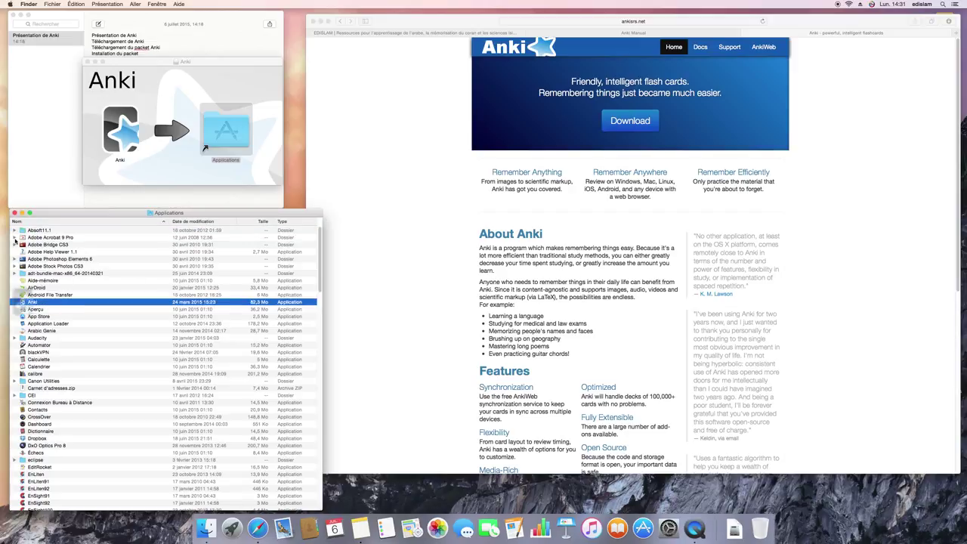
pyautogui.click(13, 213)
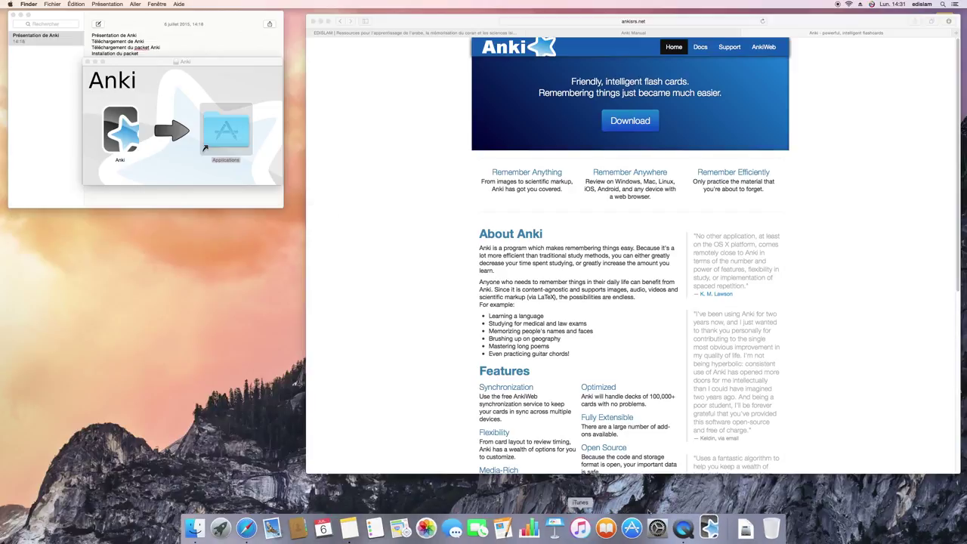
# - Set Anki's interface language to Français and move the main window over the web page
pyautogui.rightClick(708, 527)
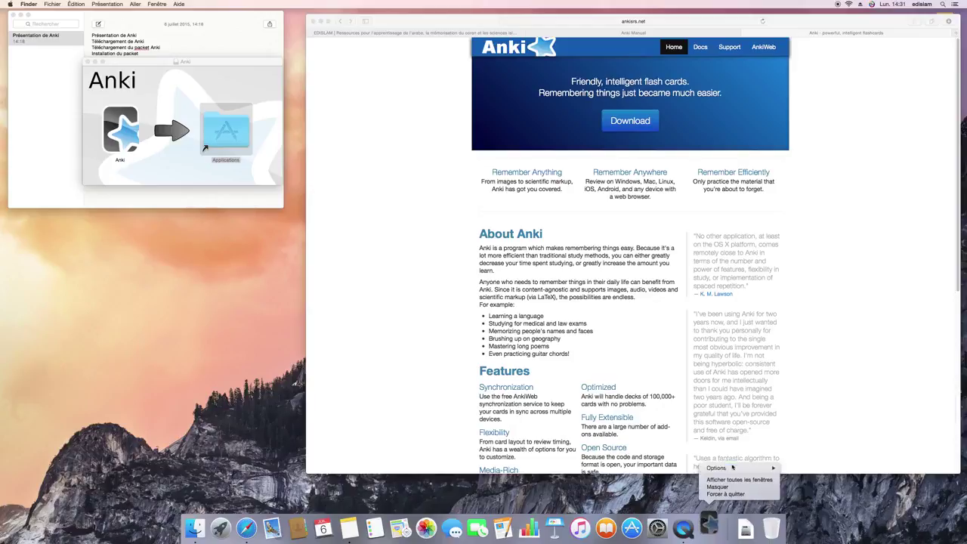
pyautogui.moveTo(756, 468)
pyautogui.click(832, 470)
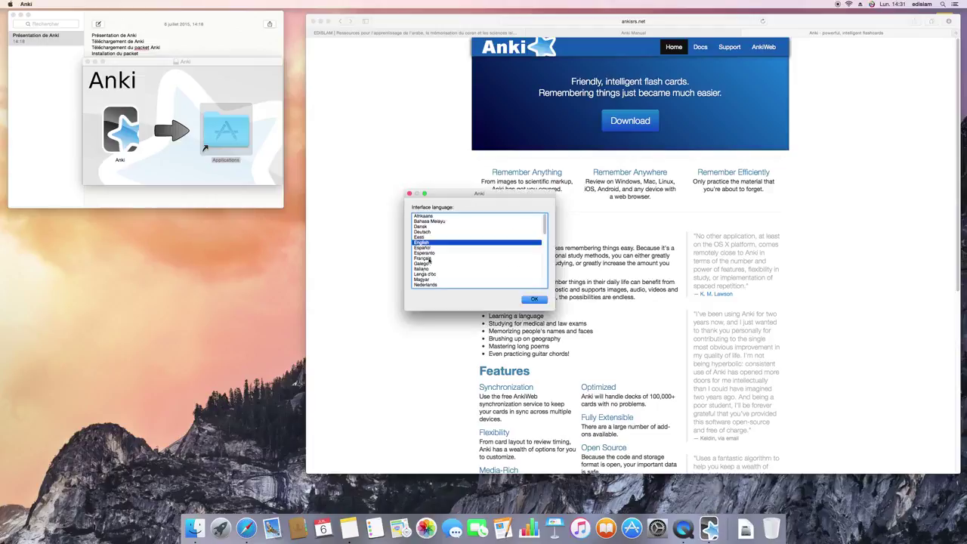
pyautogui.click(429, 259)
pyautogui.click(533, 299)
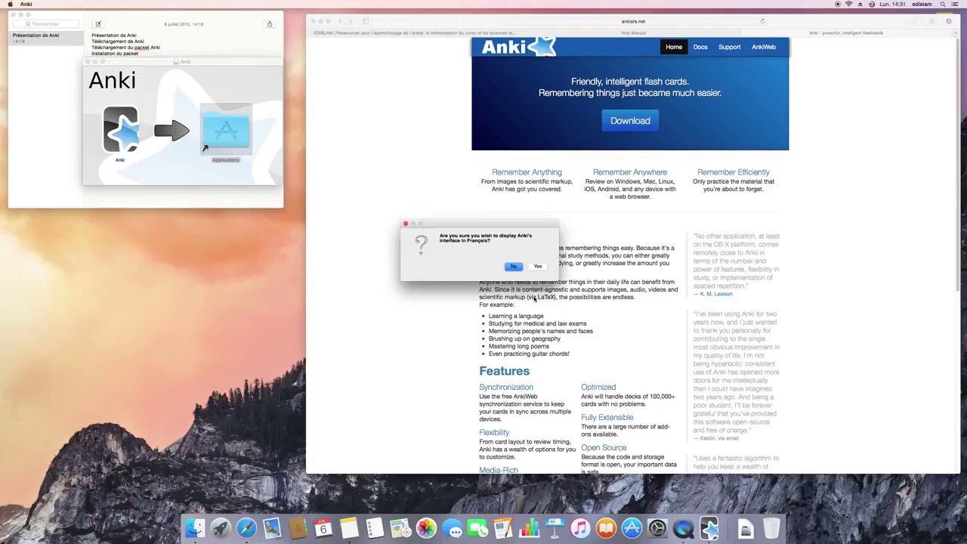
pyautogui.click(537, 265)
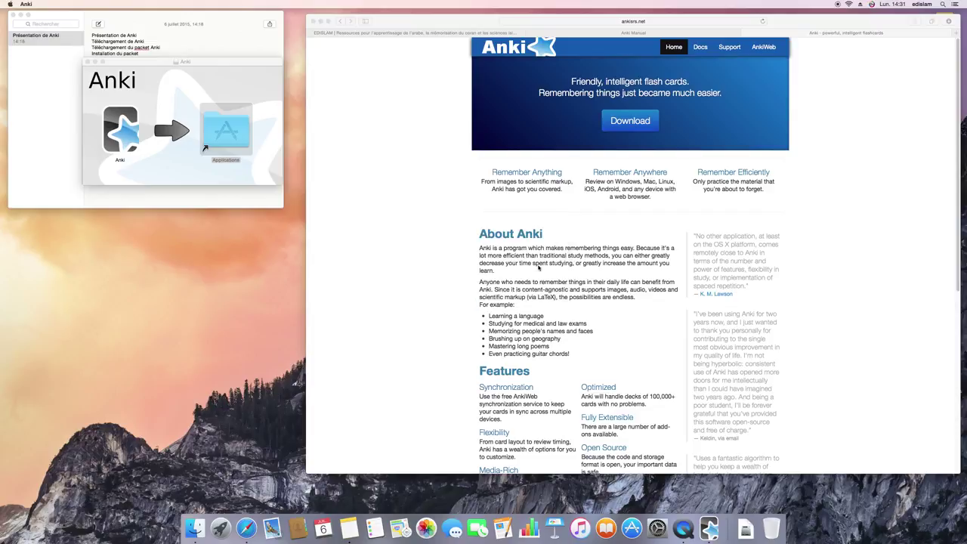
pyautogui.click(321, 161)
pyautogui.moveTo(321, 163); pyautogui.dragTo(385, 173)
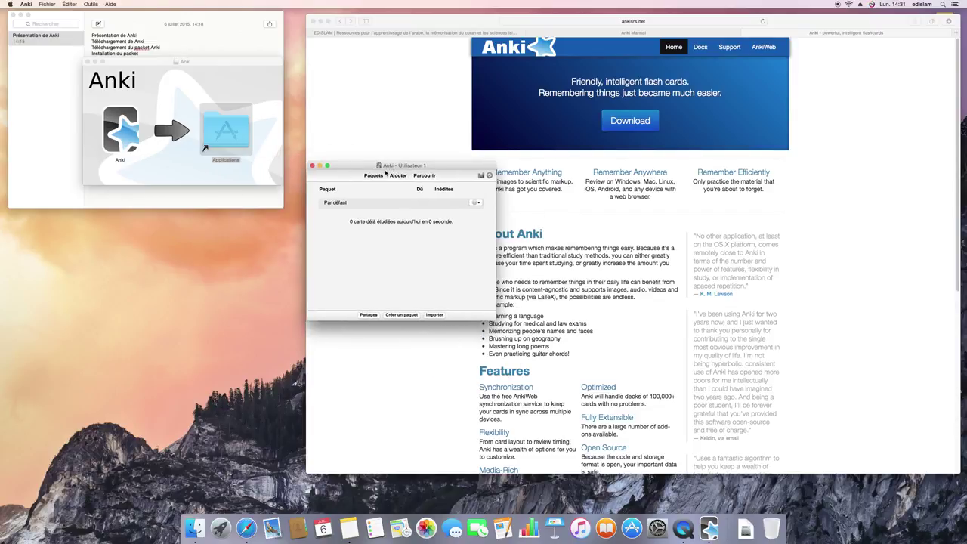
# - Enlarge and raise the Anki main window, then open the Par défaut deck
pyautogui.moveTo(493, 321); pyautogui.dragTo(738, 446)
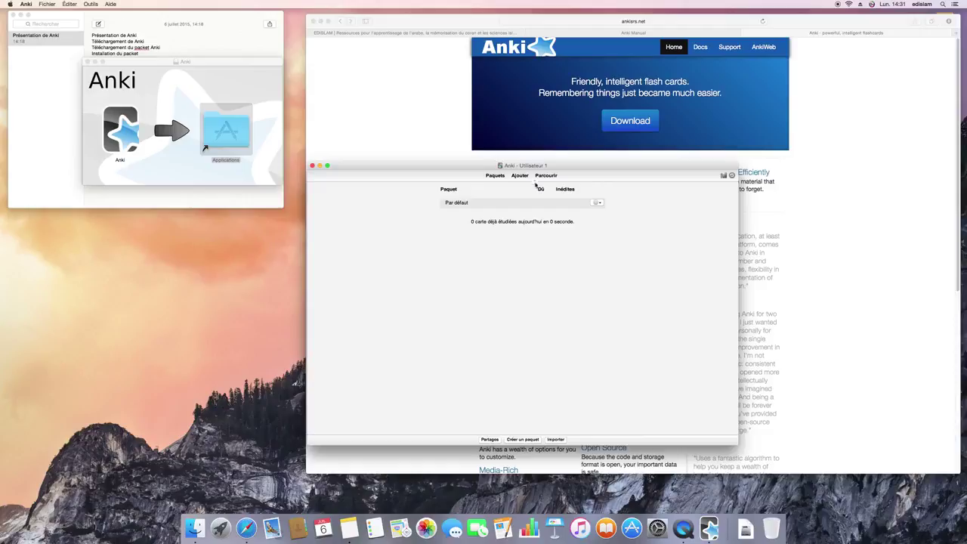
pyautogui.moveTo(534, 169); pyautogui.dragTo(499, 110)
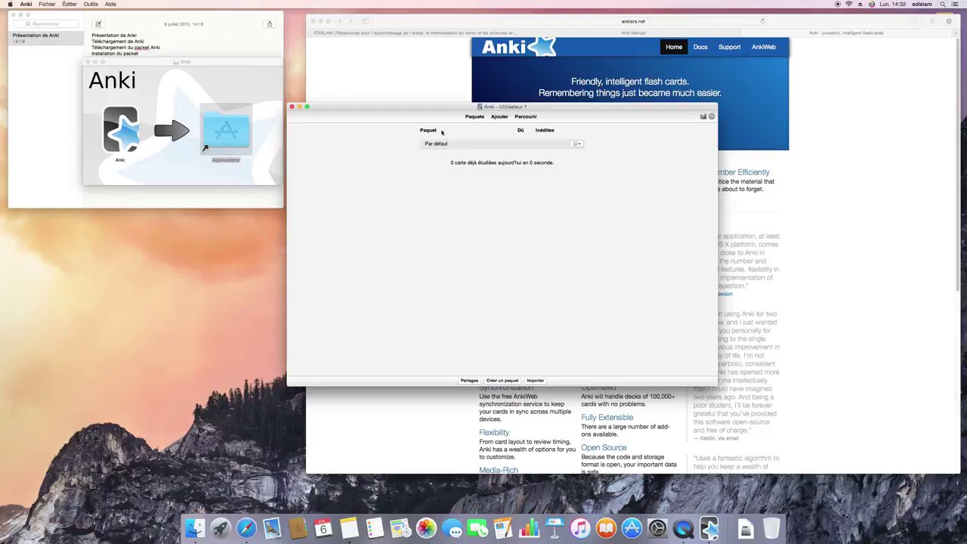
pyautogui.click(437, 143)
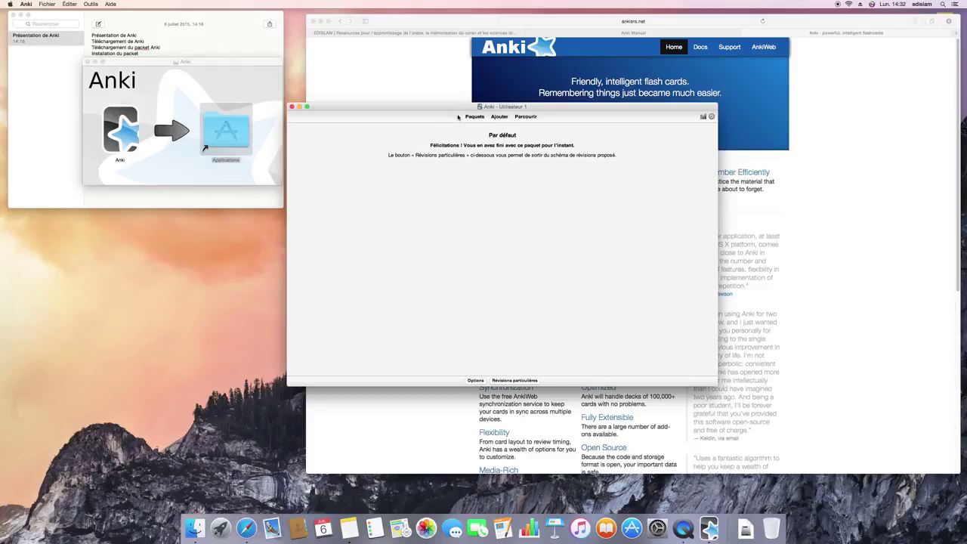
# - Return to the deck list and place Anki beside a narrowed Safari window
pyautogui.click(464, 116)
pyautogui.moveTo(467, 110); pyautogui.dragTo(337, 155)
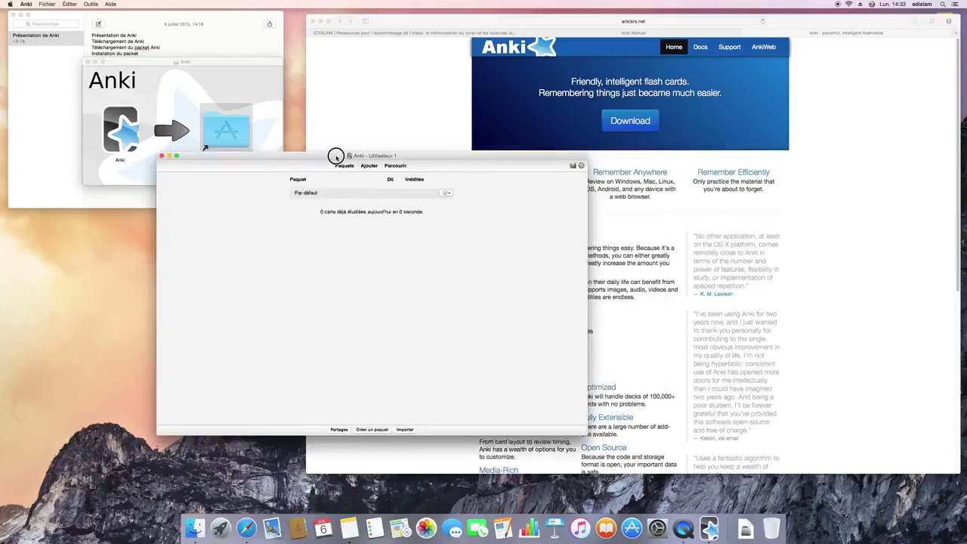
pyautogui.click(363, 137)
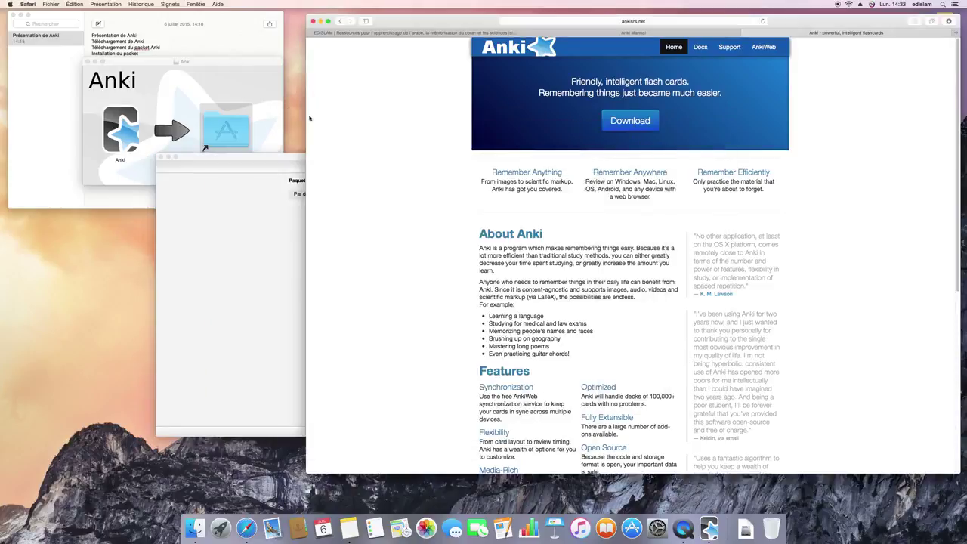
pyautogui.moveTo(306, 119); pyautogui.dragTo(458, 127)
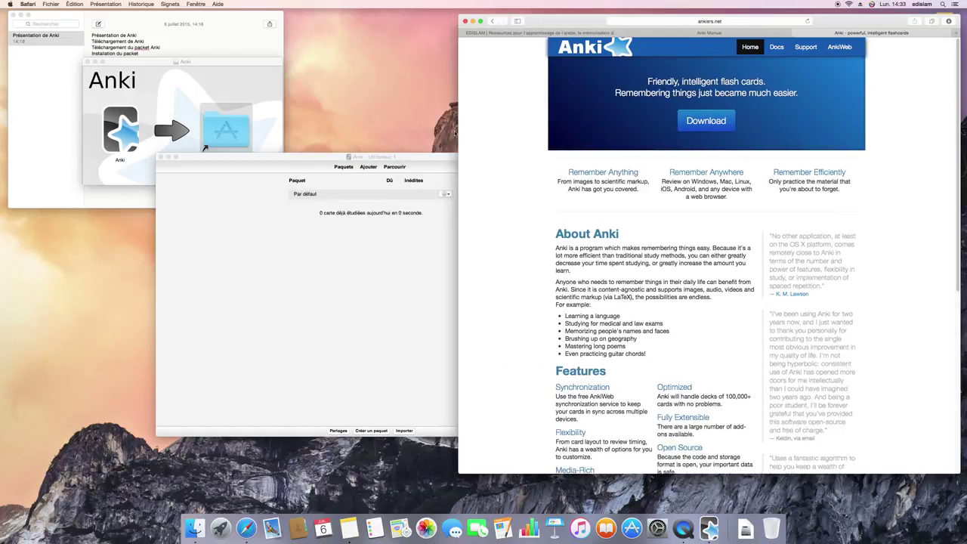
pyautogui.click(408, 154)
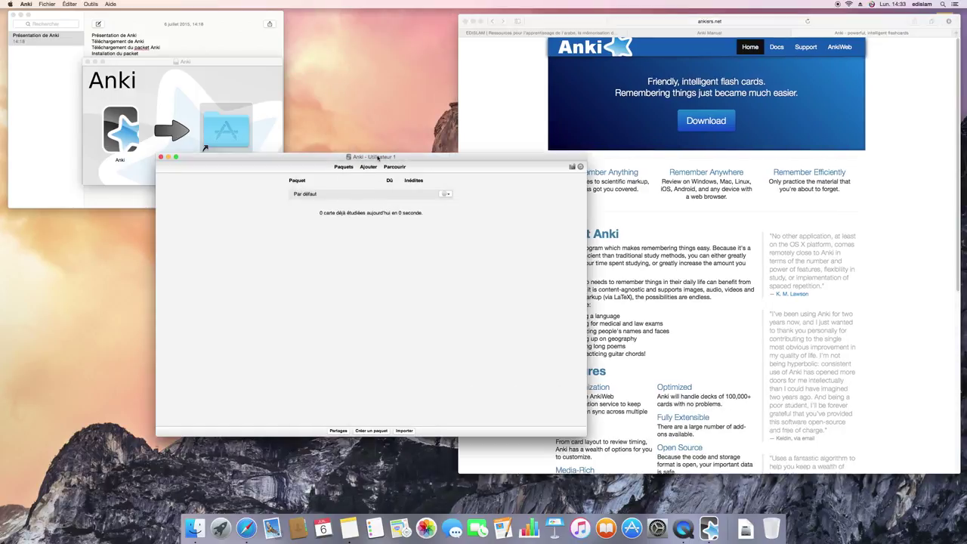
pyautogui.click(460, 108)
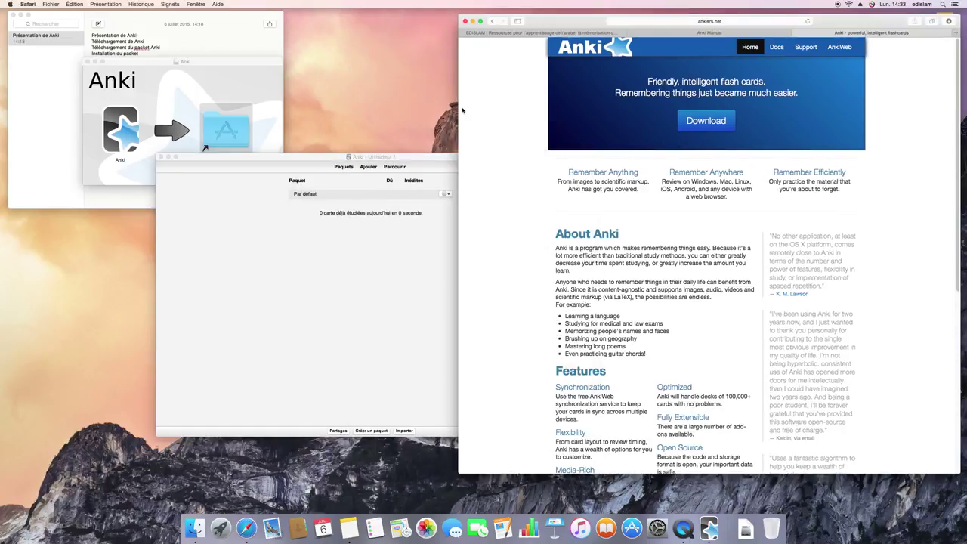
# - Open EDISLAM's 'Paquet Anki – Tome 1 de Médine – Vocabulaire (V1.2)' article and scroll down
pyautogui.click(519, 32)
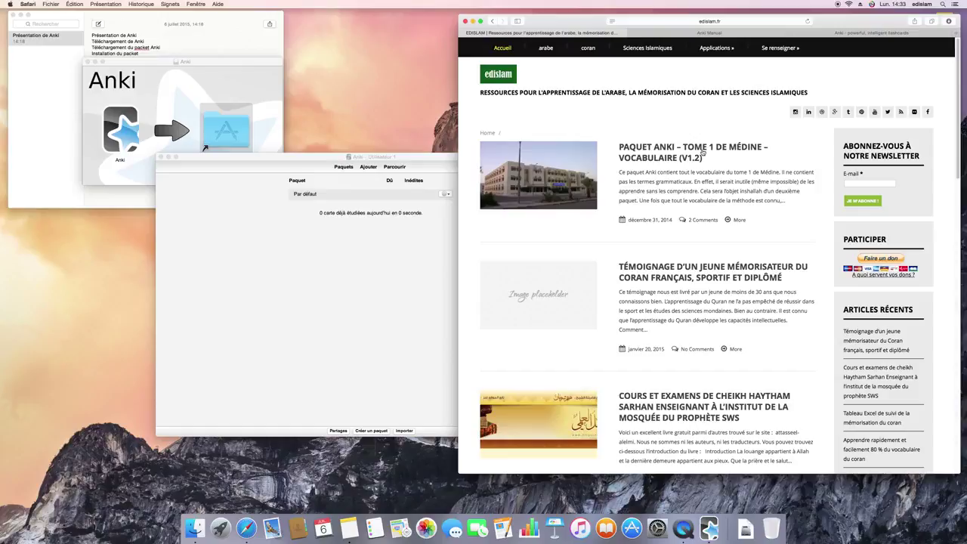
pyautogui.click(649, 161)
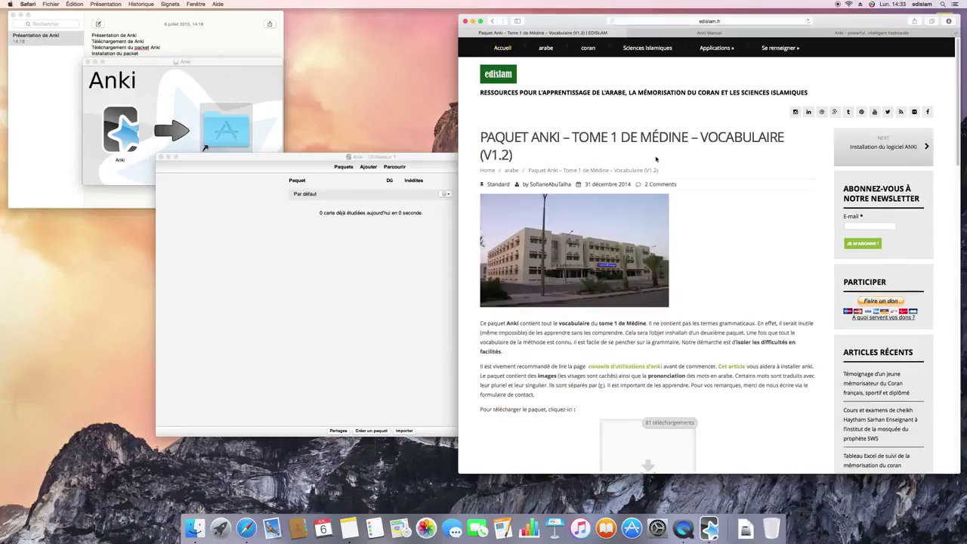
pyautogui.scroll(-1, 655, 159)
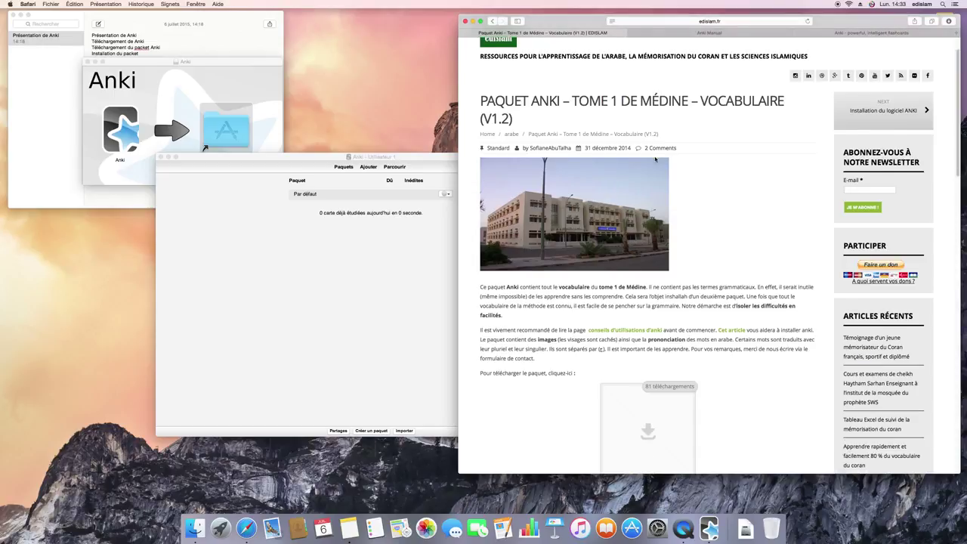
pyautogui.scroll(-1, 654, 159)
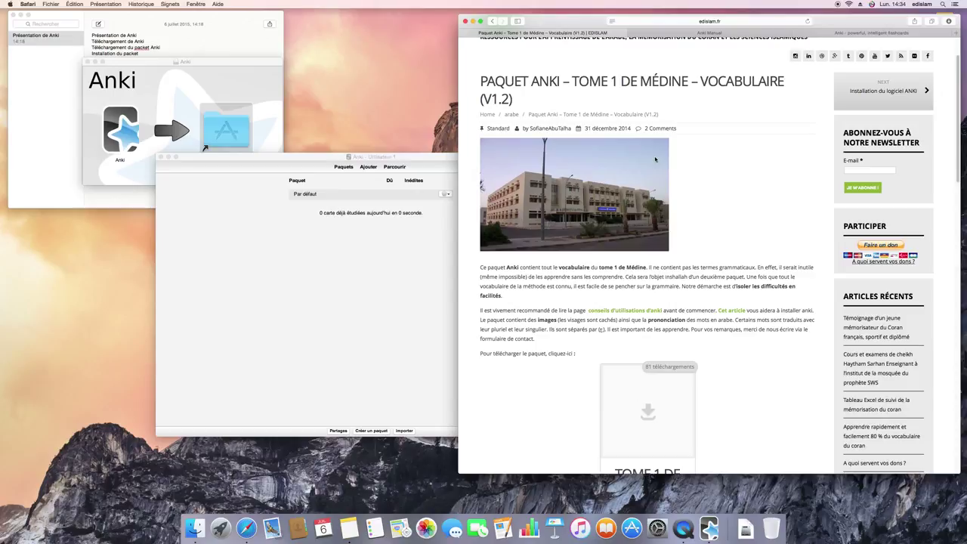
# - Download Vocabulaire-Tome1-1.2.apkg and open it from Downloads to import into Anki
pyautogui.scroll(-5, 657, 158)
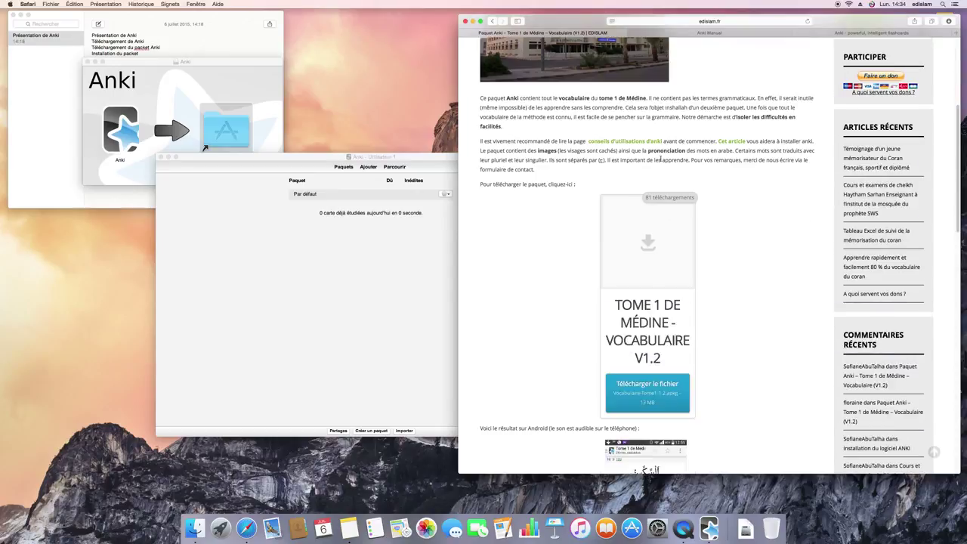
pyautogui.scroll(-4, 647, 247)
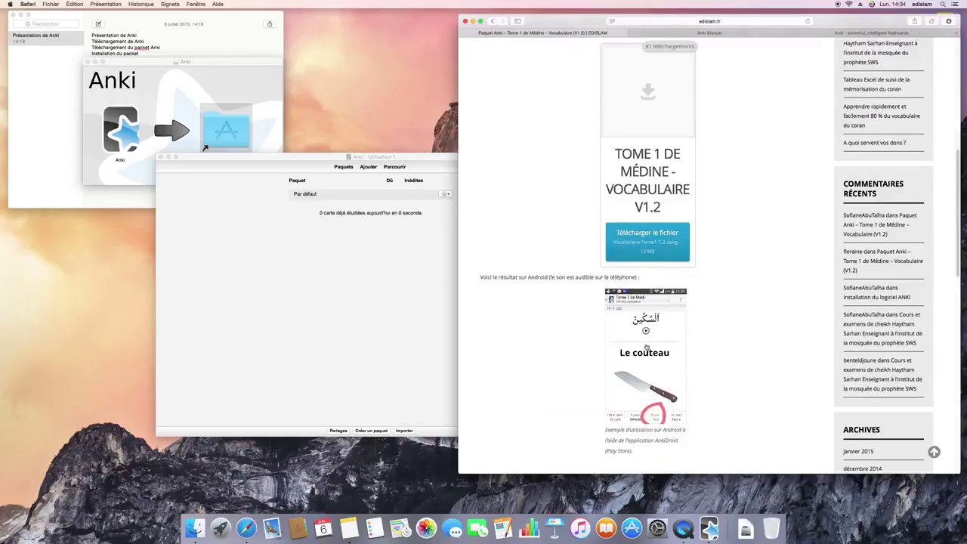
pyautogui.click(646, 247)
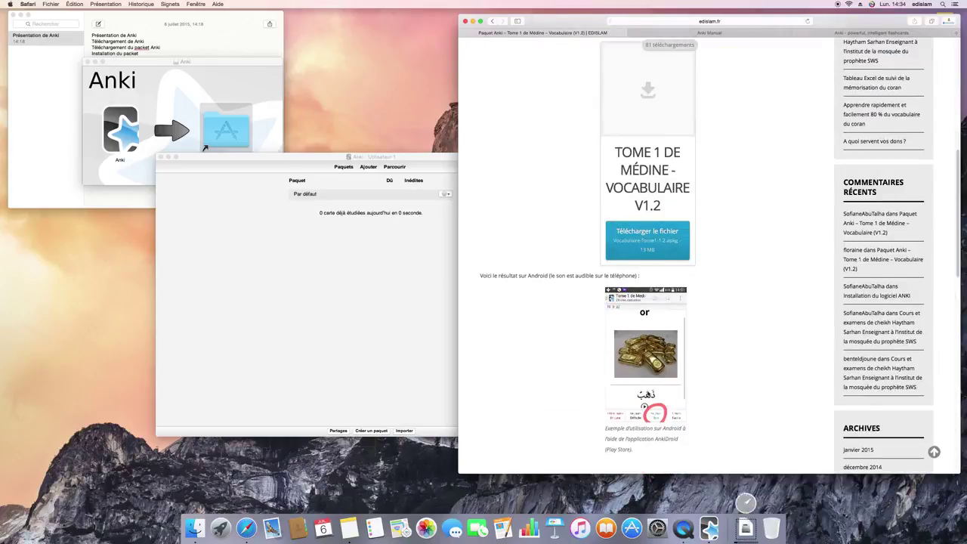
pyautogui.scroll(-1, 712, 391)
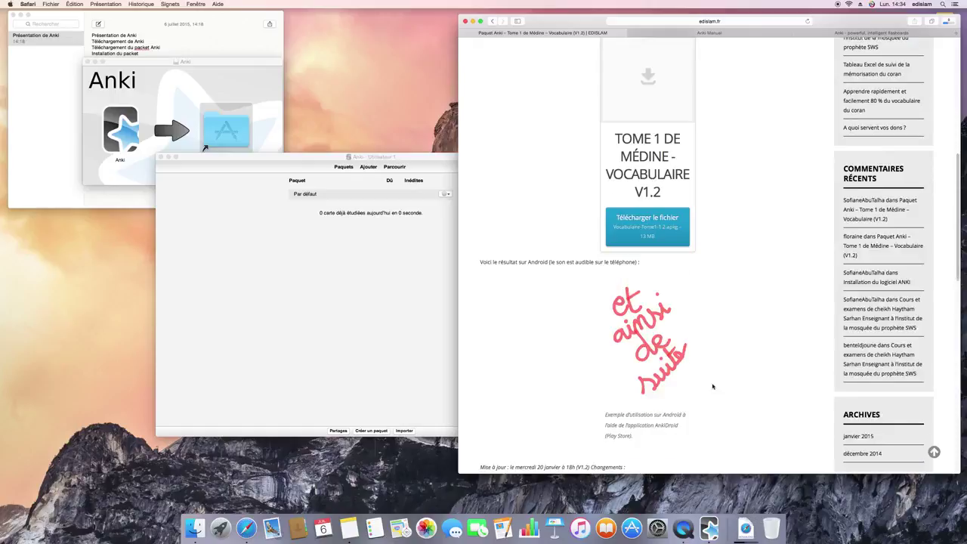
pyautogui.scroll(-2, 693, 355)
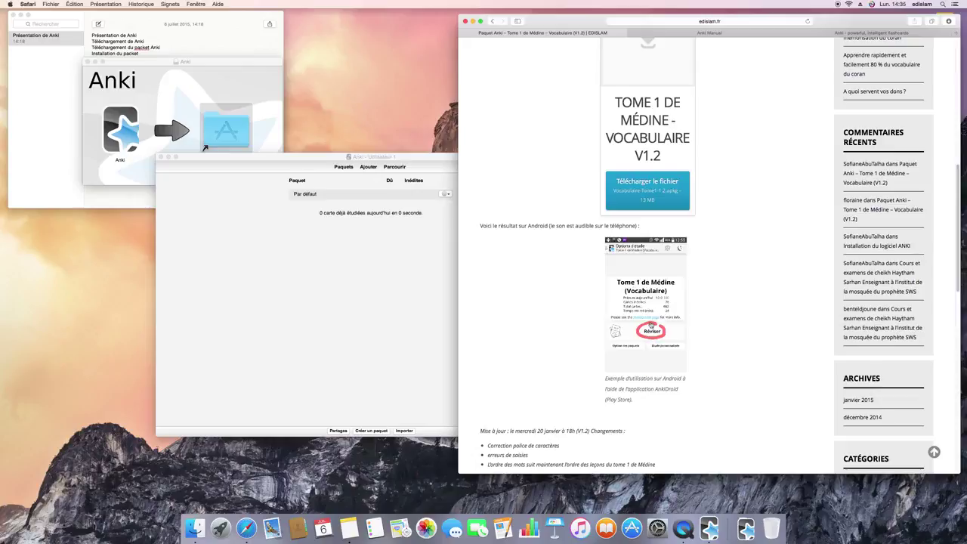
pyautogui.click(746, 526)
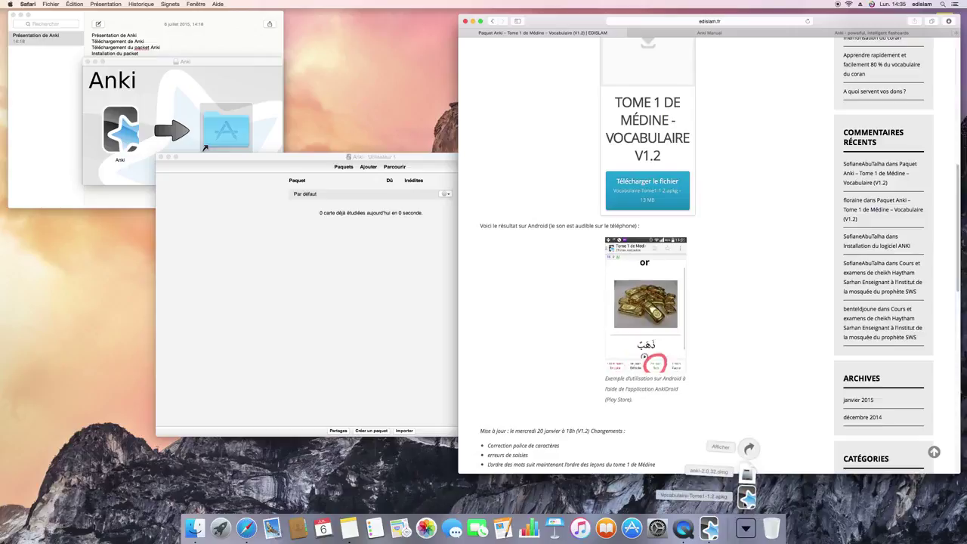
pyautogui.click(746, 498)
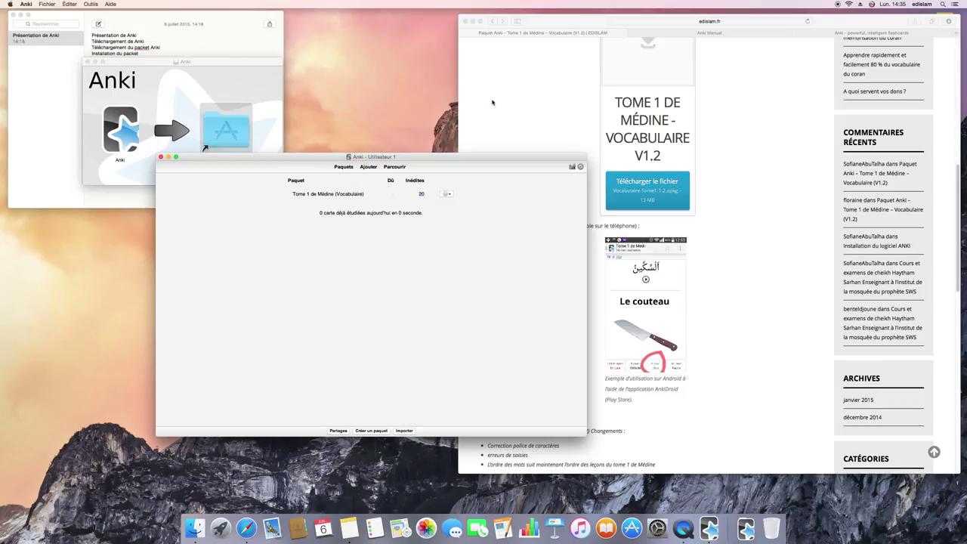
# - Switch Safari to the Anki Manual page and move the Anki window up and to the right
pyautogui.click(525, 50)
pyautogui.click(654, 33)
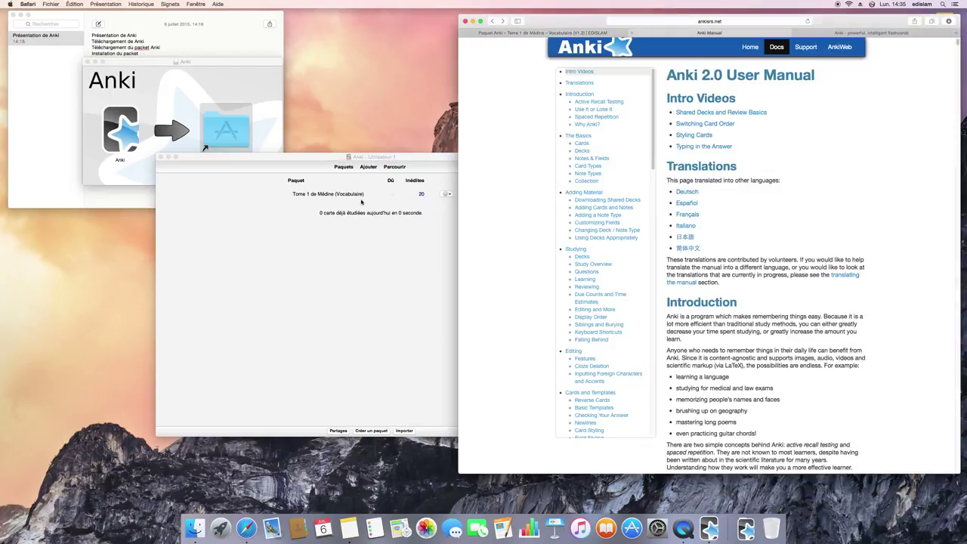
pyautogui.click(395, 155)
pyautogui.moveTo(395, 155); pyautogui.dragTo(553, 158)
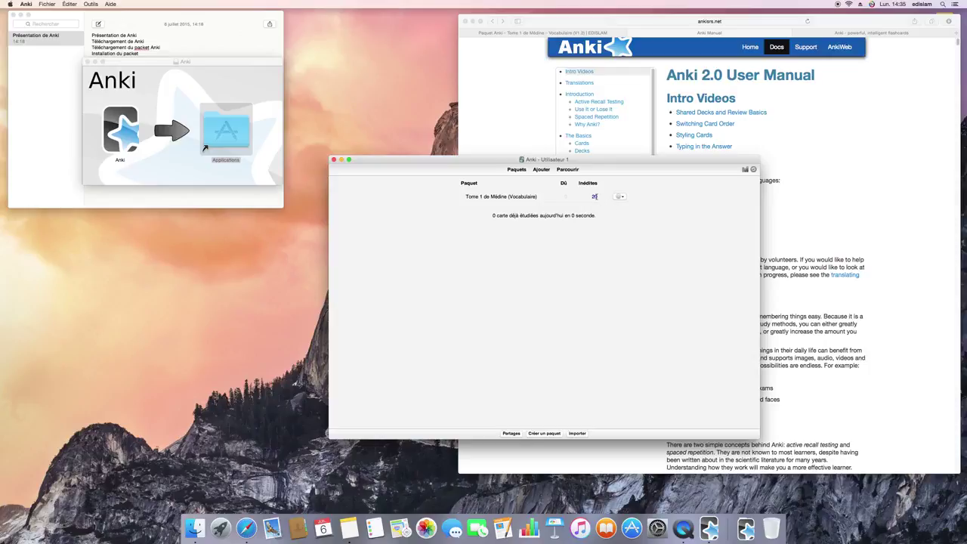
# - Open the Tome 1 de Médine (Vocabulaire) deck overview and select phrases in its description
pyautogui.click(516, 194)
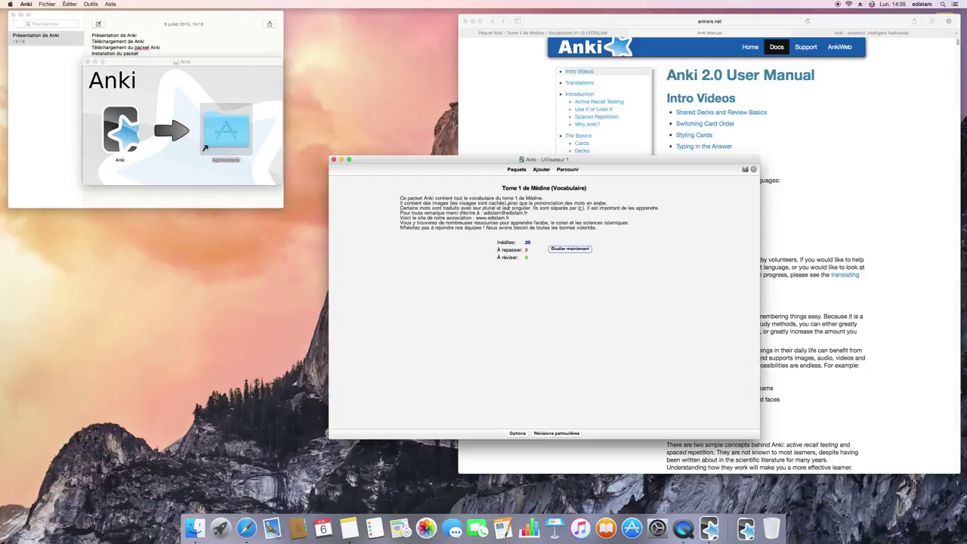
pyautogui.moveTo(495, 198); pyautogui.dragTo(542, 198)
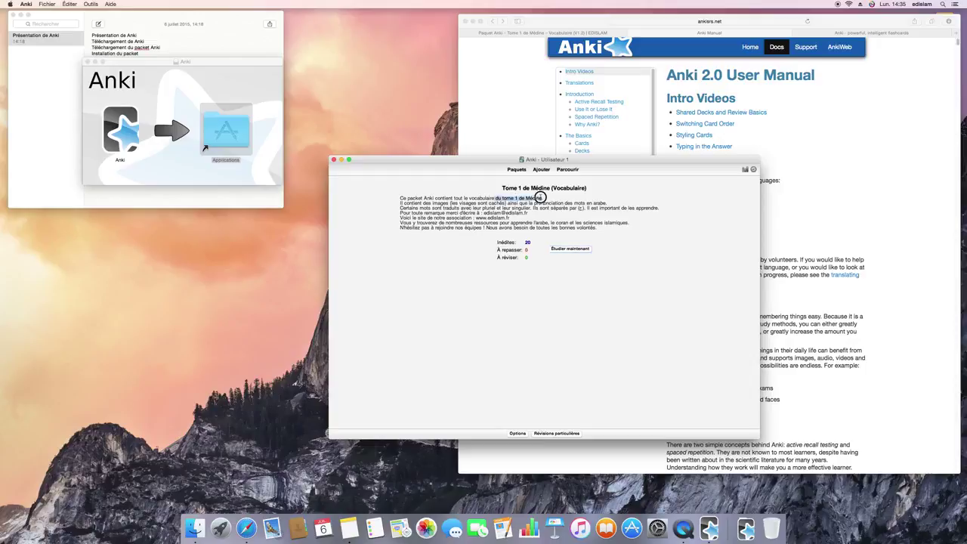
pyautogui.moveTo(440, 204); pyautogui.dragTo(492, 208)
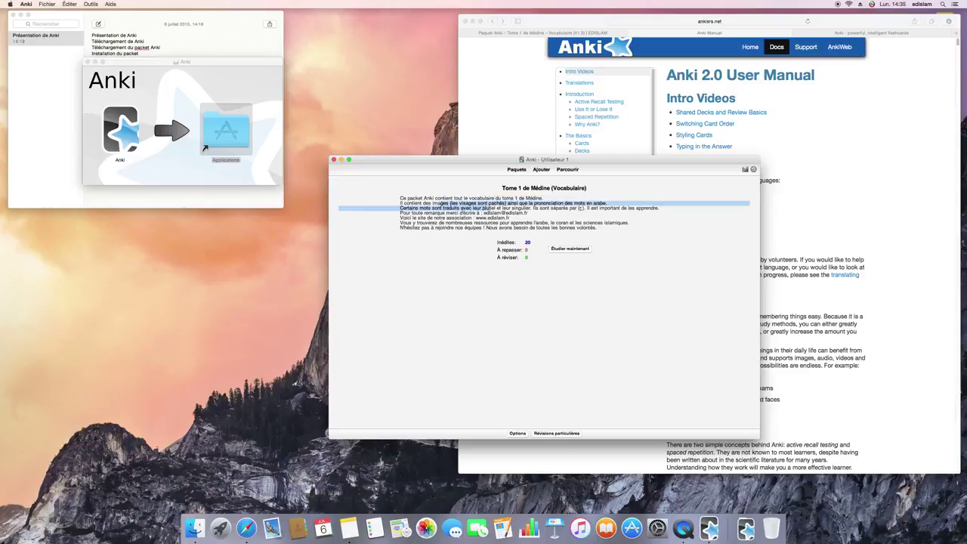
pyautogui.click(492, 208)
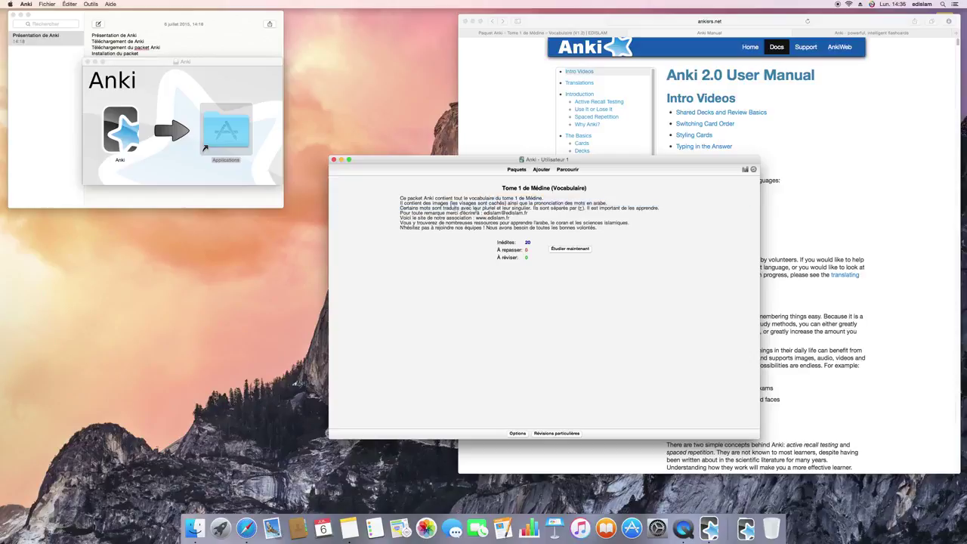
pyautogui.moveTo(438, 208); pyautogui.dragTo(479, 209)
pyautogui.click(505, 132)
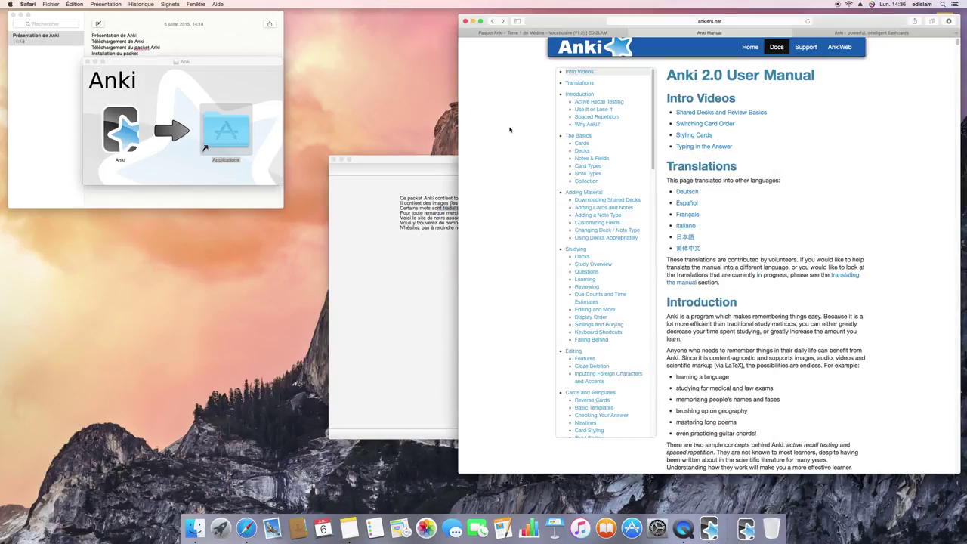
# - Open a new Safari tab
pyautogui.click(808, 34)
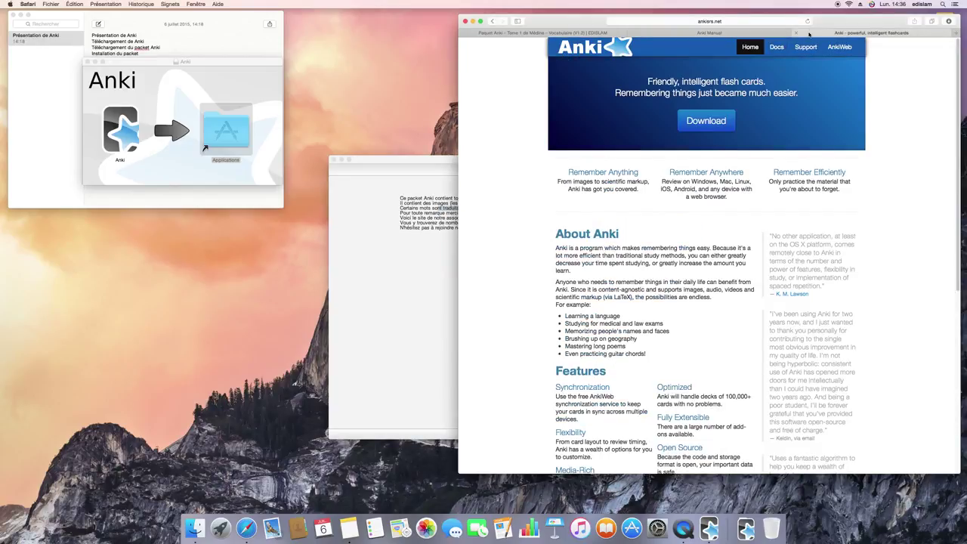
pyautogui.press('super+t')
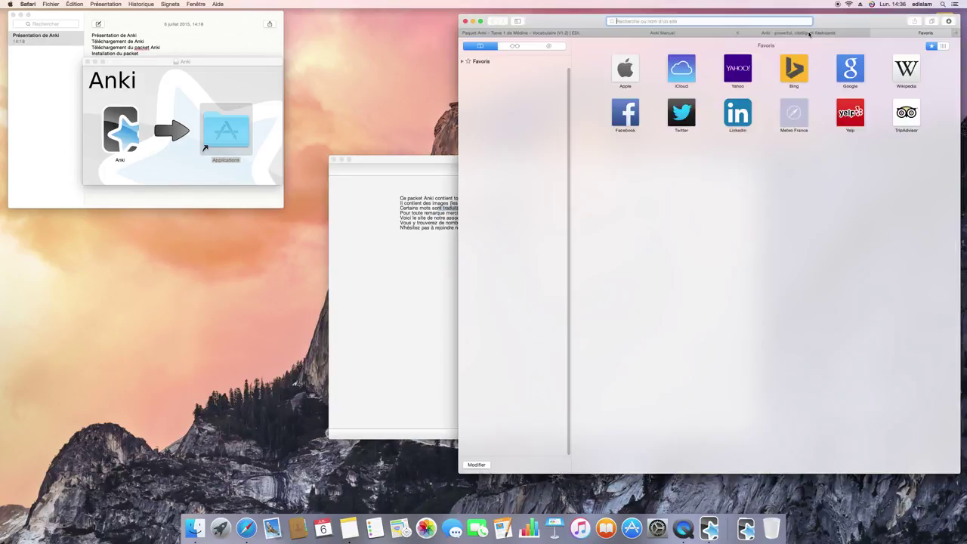
pyautogui.press('super+Tab')
pyautogui.press('super+Tab')
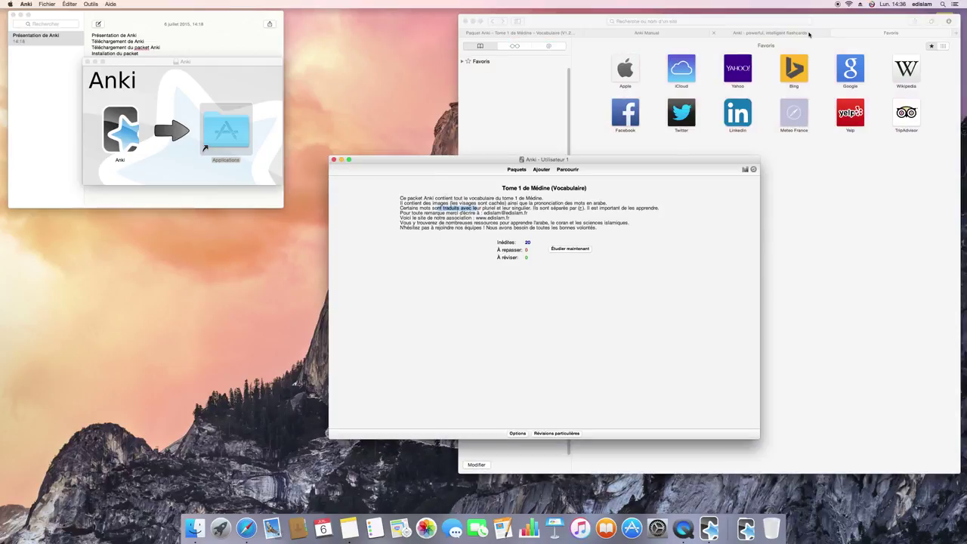
# - Search Google for 'Tome 1 de médine' and open the Amazon.fr result for the book
pyautogui.click(809, 33)
pyautogui.write('Tome.')
pyautogui.press('BackSpace')
pyautogui.write('1 de médine')
pyautogui.press('Return')
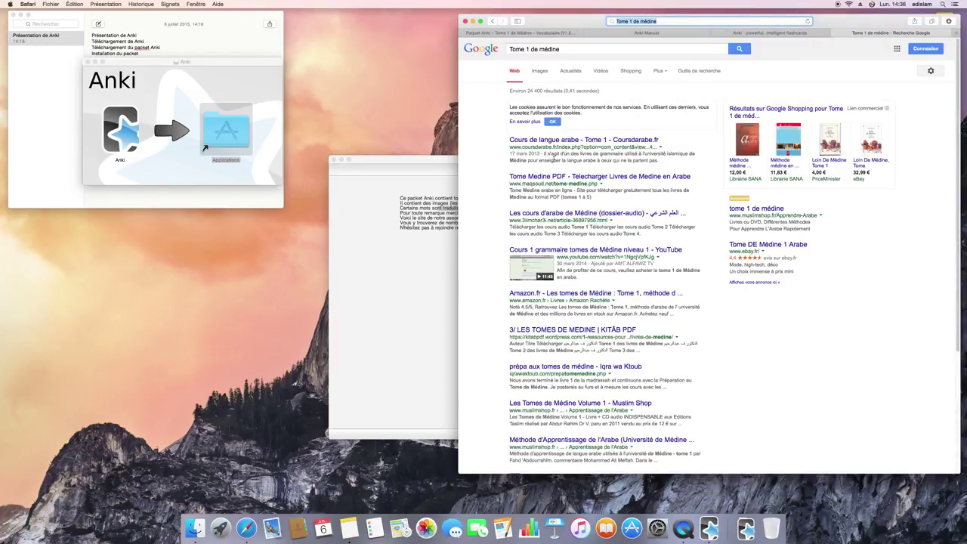
pyautogui.click(596, 293)
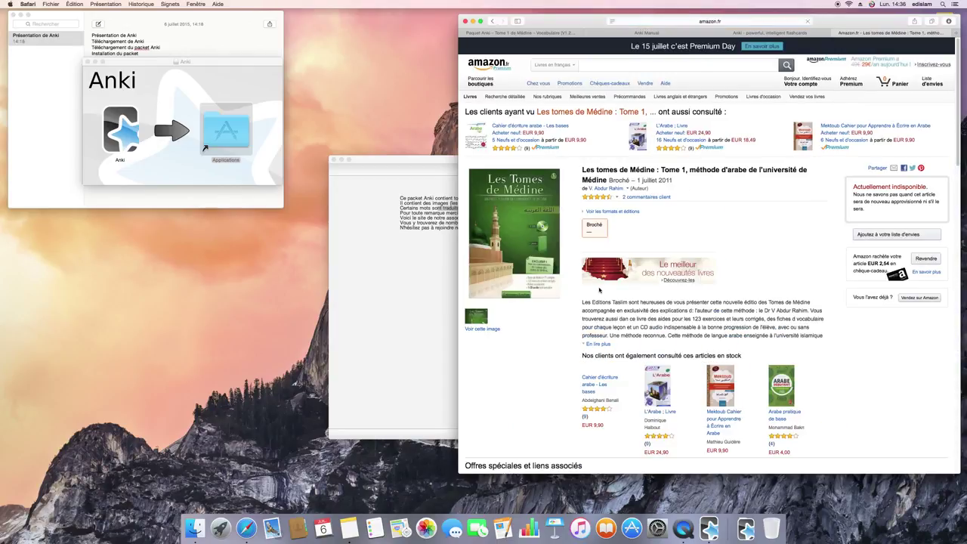
# - Check the Muslim Shop result, then open the Méthode d'Apprentissage de l'Arabe Tome 1 result
pyautogui.click(491, 22)
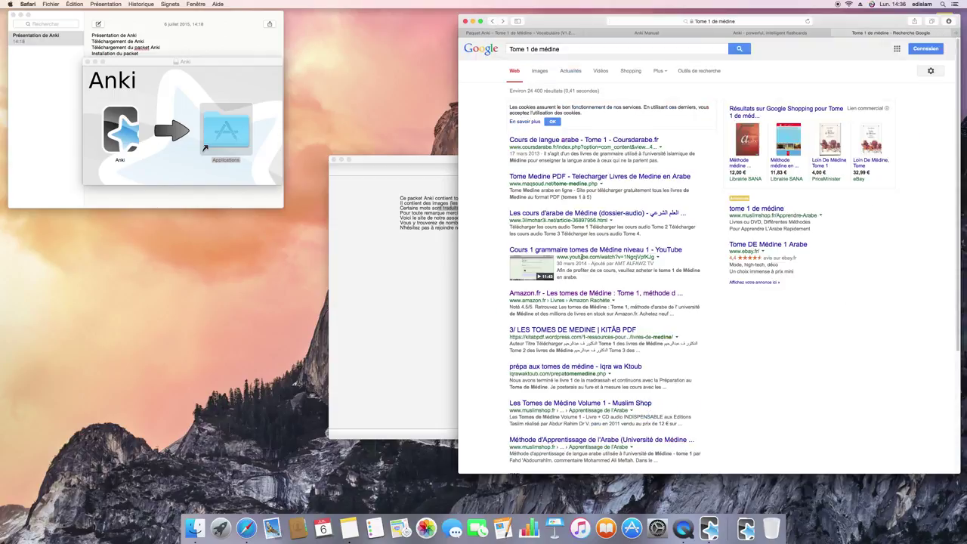
pyautogui.click(648, 404)
pyautogui.click(404, 323)
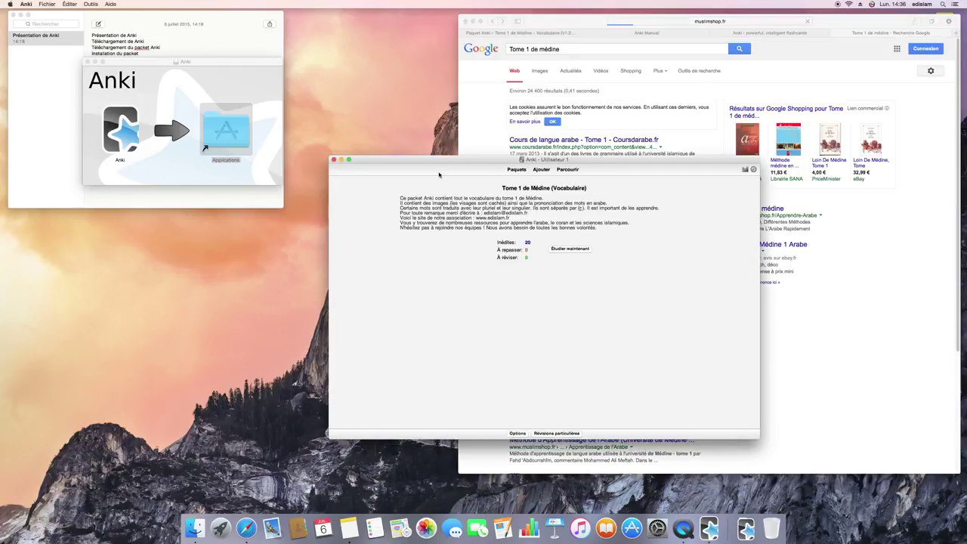
pyautogui.moveTo(436, 163); pyautogui.dragTo(202, 174)
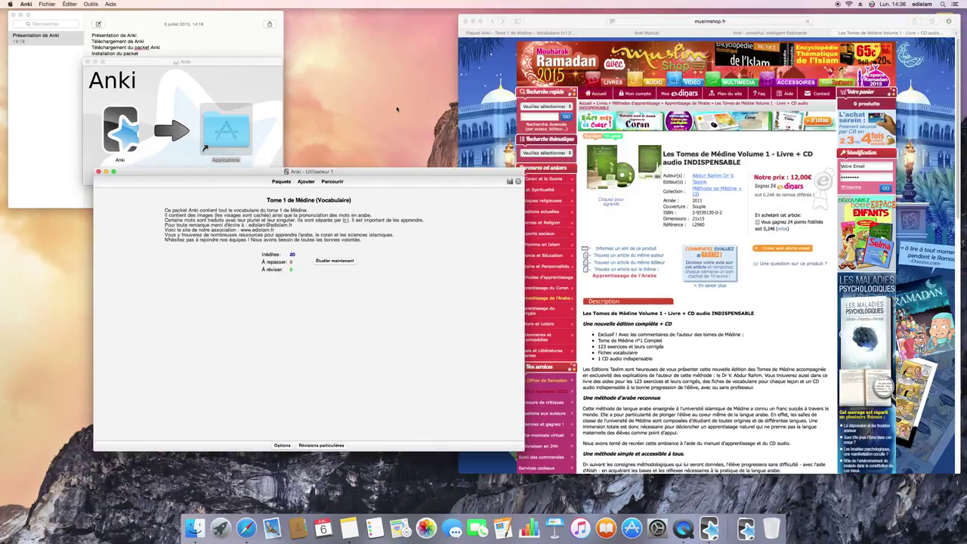
pyautogui.click(488, 22)
pyautogui.click(491, 21)
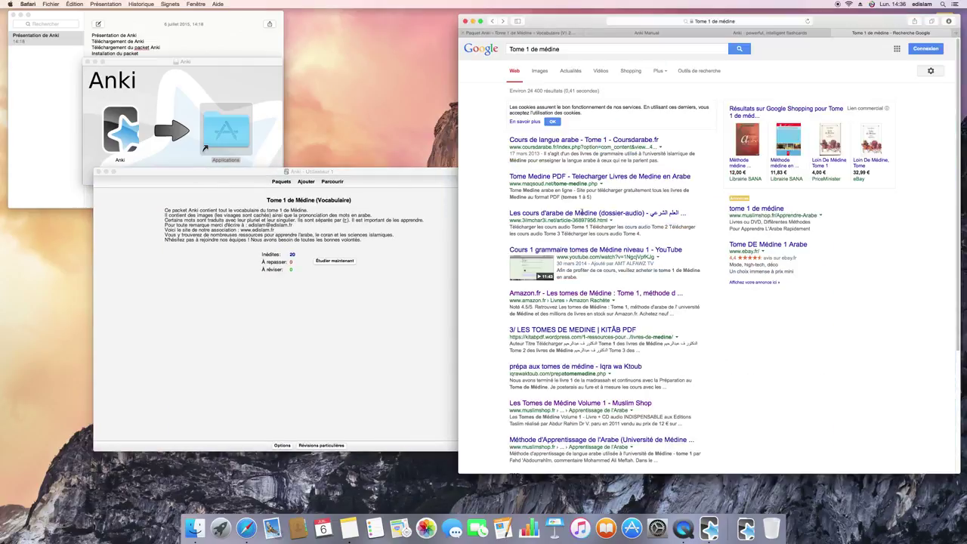
pyautogui.scroll(-2, 618, 309)
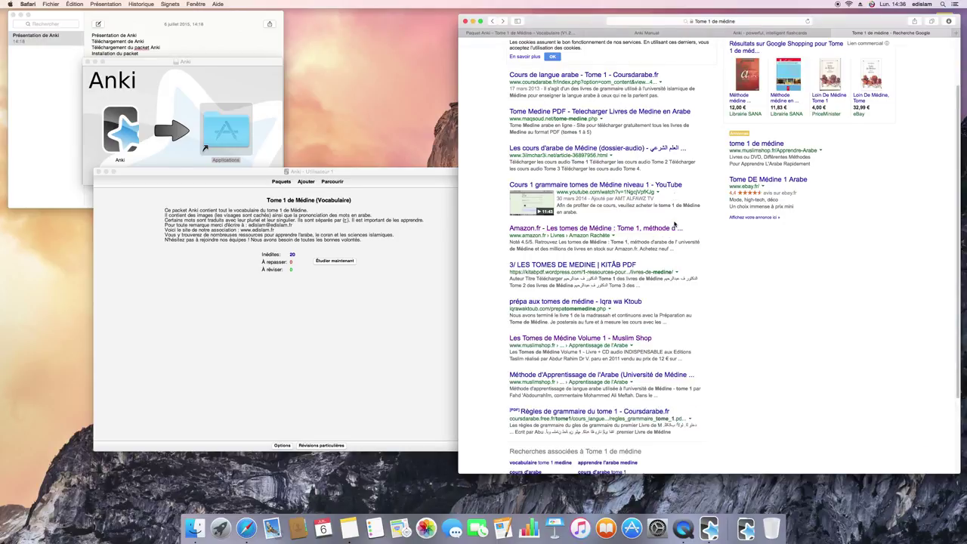
pyautogui.click(643, 377)
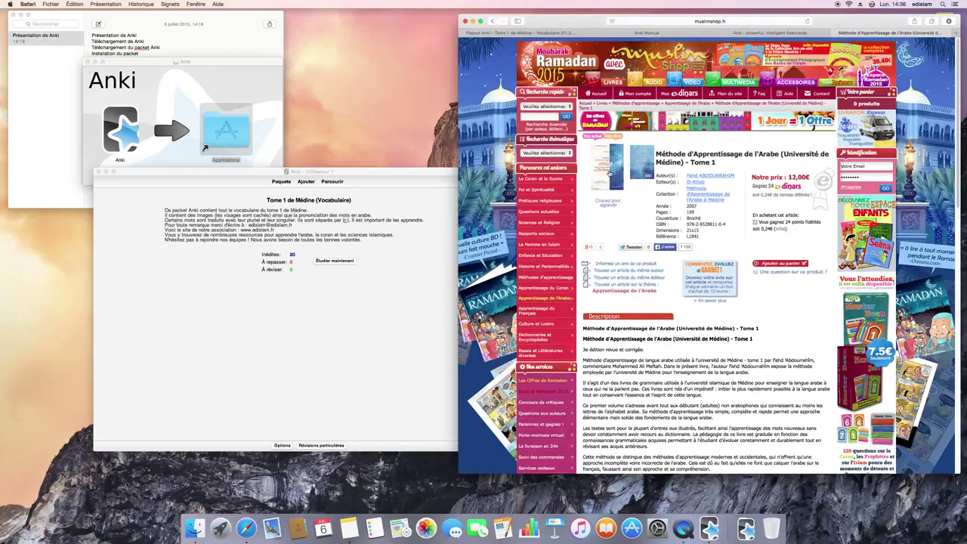
# - Preview the book from the back cover through the Préface to the first lesson, then return to the edislam deck page
pyautogui.click(612, 178)
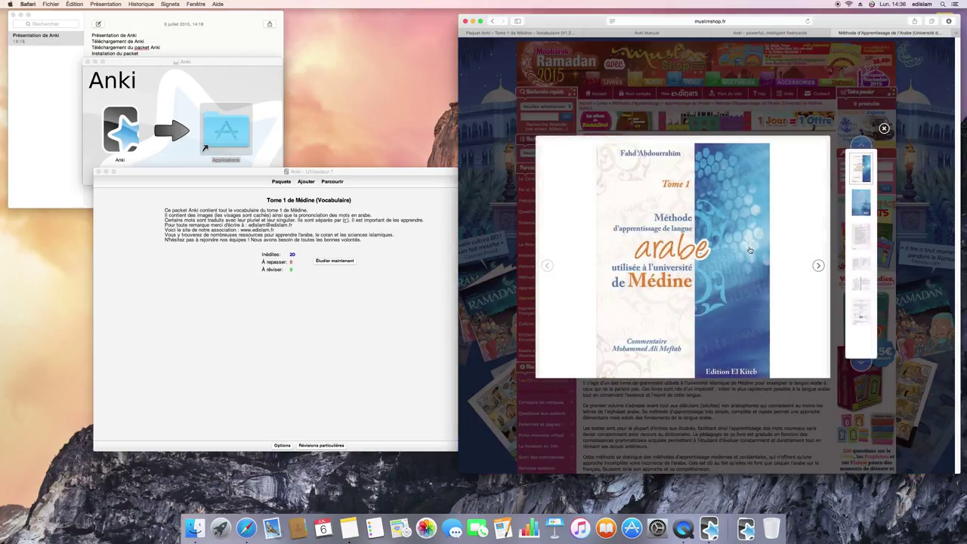
pyautogui.click(820, 266)
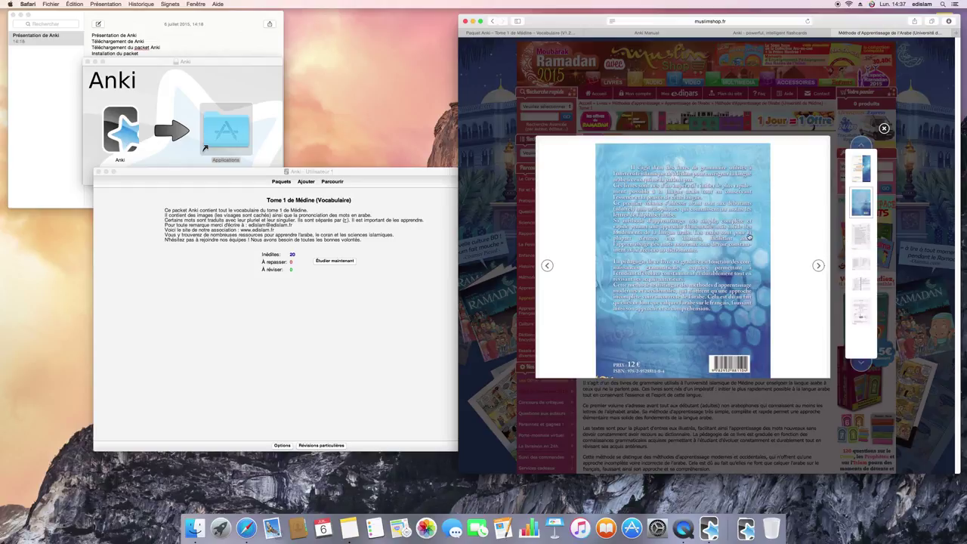
pyautogui.click(819, 265)
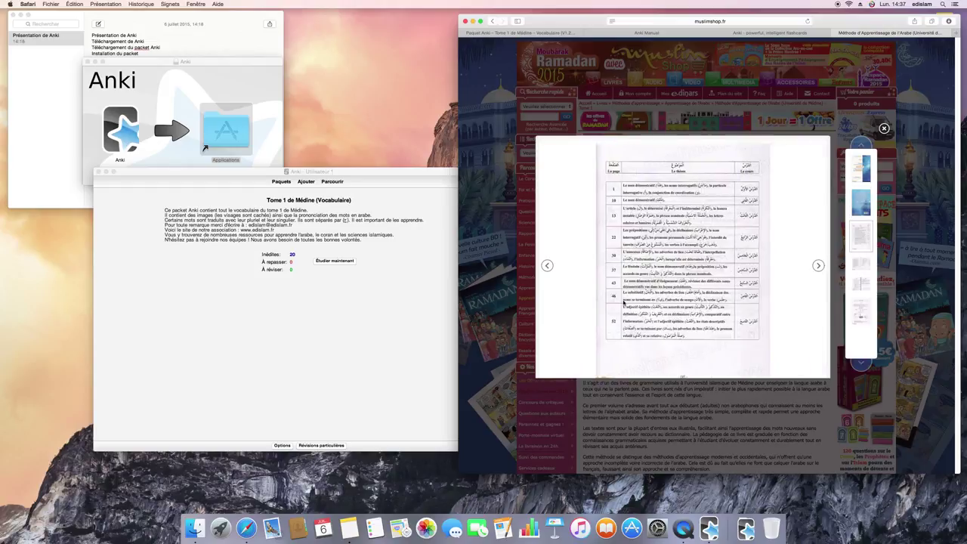
pyautogui.click(818, 265)
pyautogui.click(819, 266)
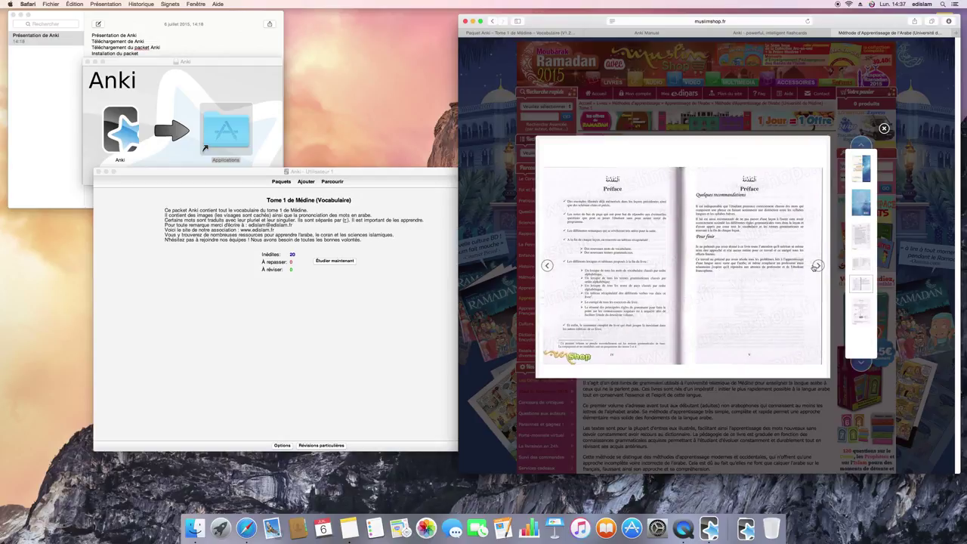
pyautogui.click(822, 268)
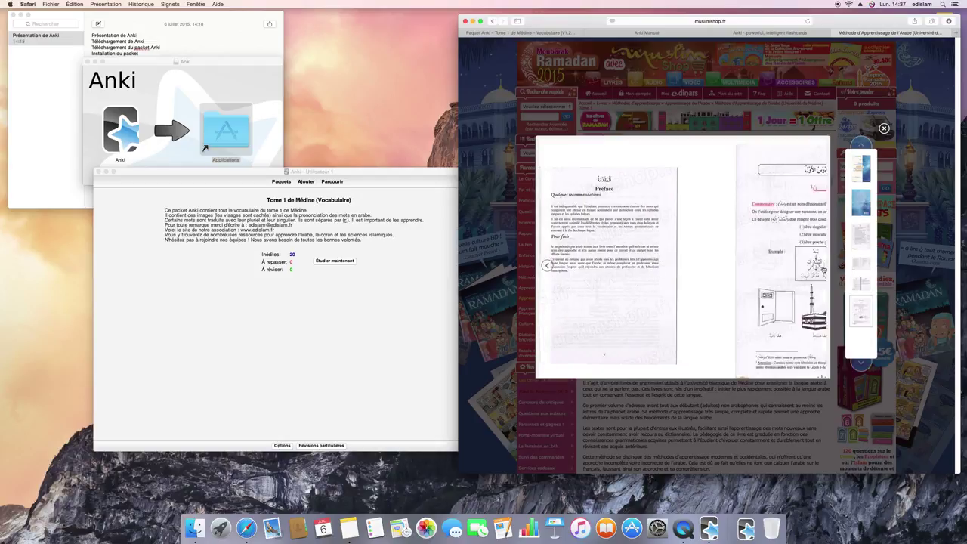
pyautogui.click(729, 406)
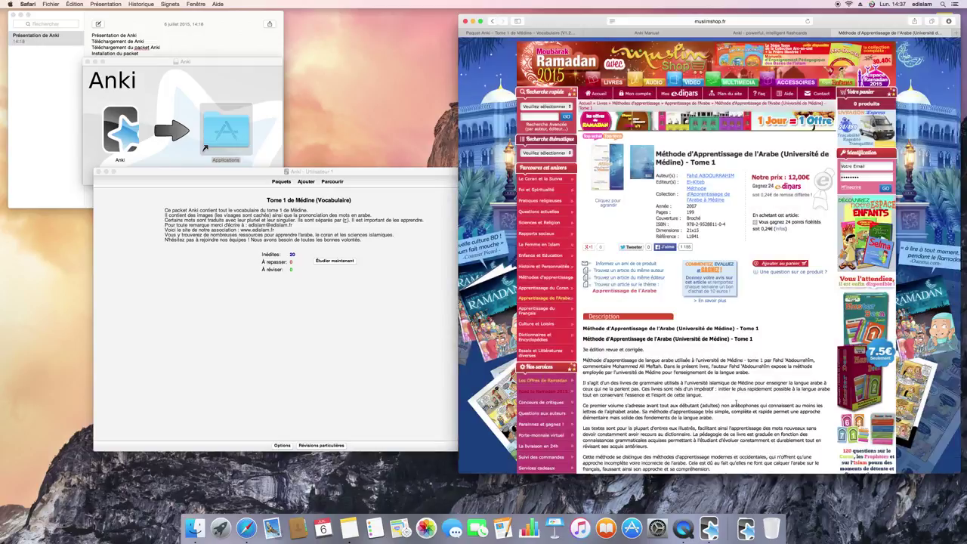
pyautogui.click(555, 33)
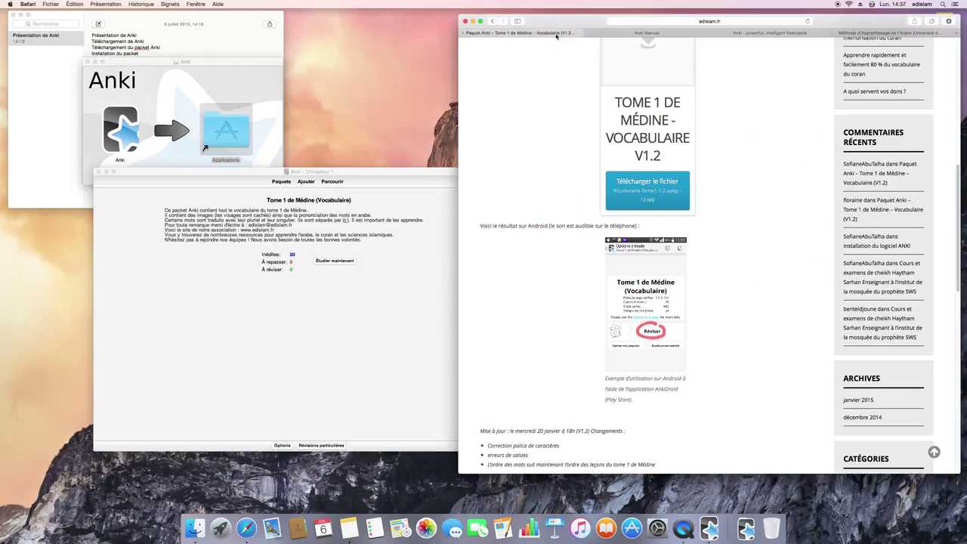
pyautogui.click(416, 292)
# - Start the Tome 1 de Médine study session with 'Étudier maintenant', repositioning the deck and study windows
pyautogui.moveTo(425, 174); pyautogui.dragTo(525, 115)
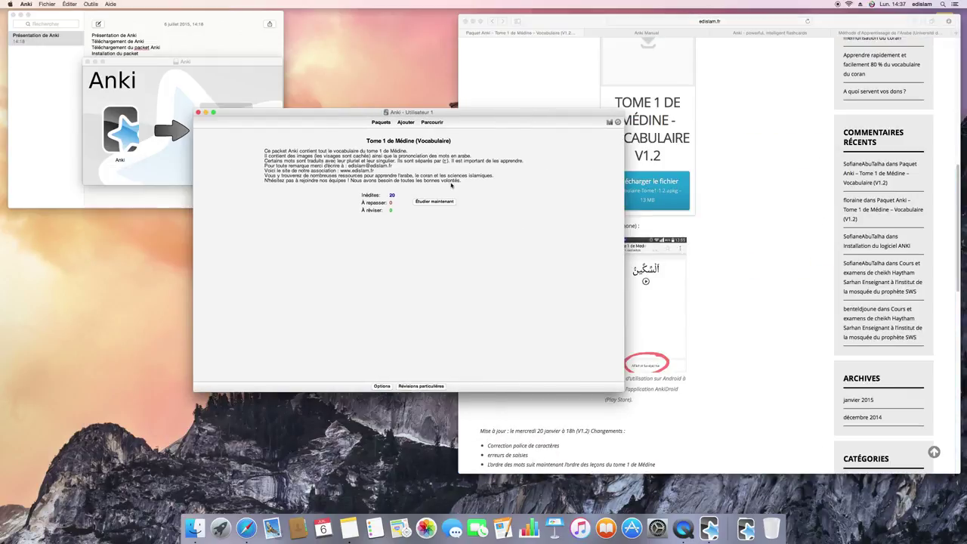
pyautogui.click(441, 201)
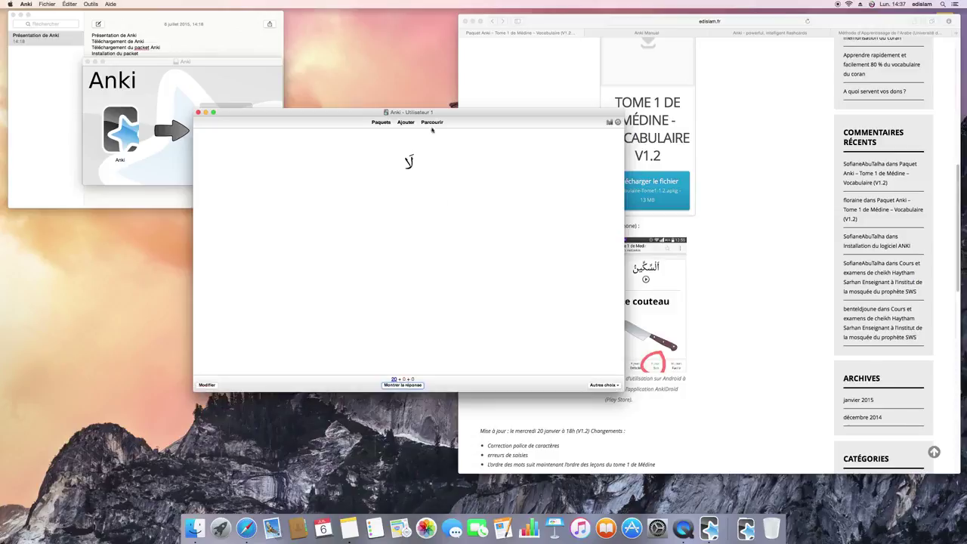
pyautogui.moveTo(437, 112); pyautogui.dragTo(543, 109)
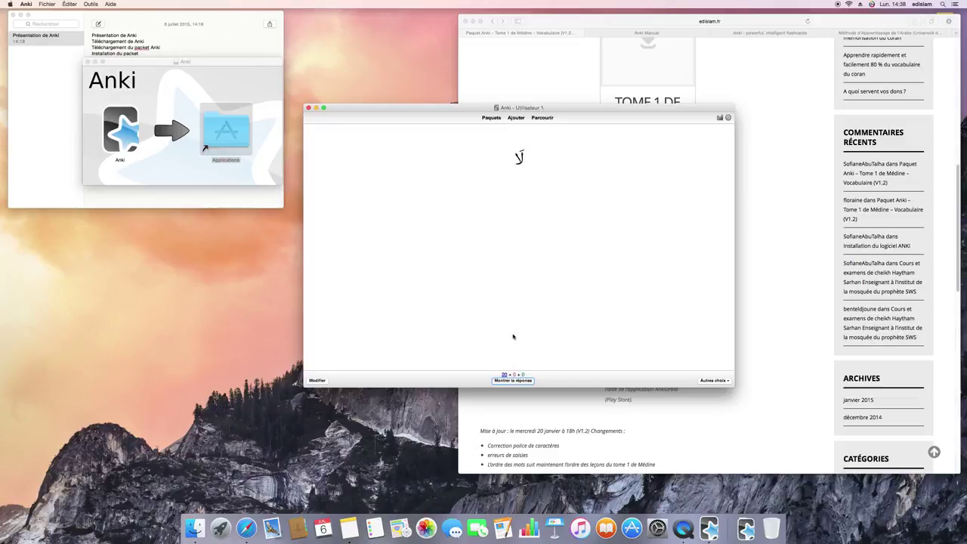
# - Reveal the first card's answer 'Non', make the review window narrower and taller, and rate it Facile
pyautogui.click(512, 379)
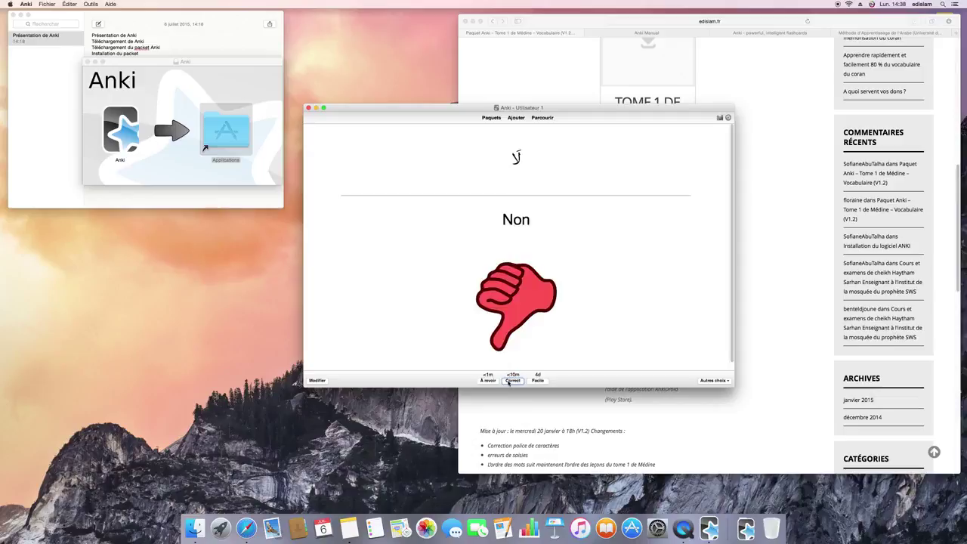
pyautogui.scroll(-1, 514, 292)
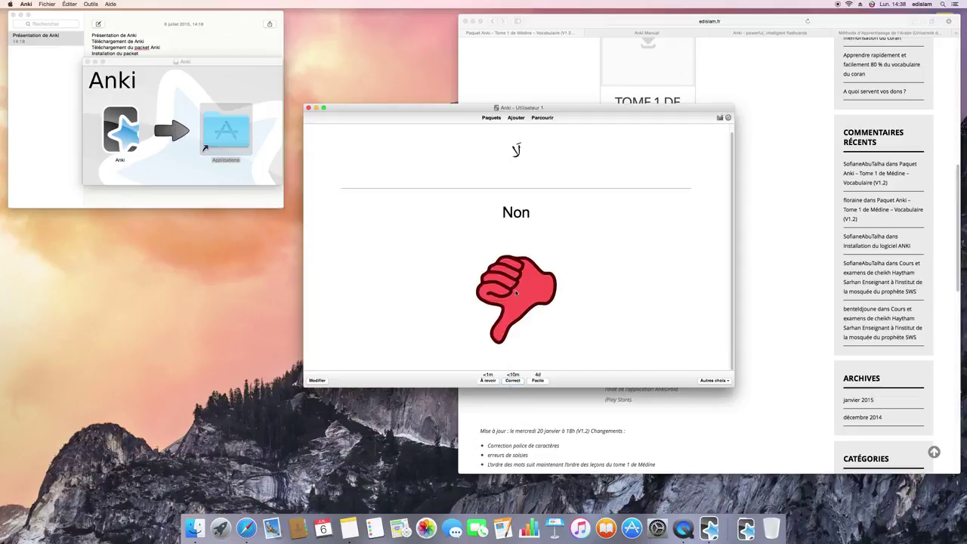
pyautogui.scroll(1, 516, 292)
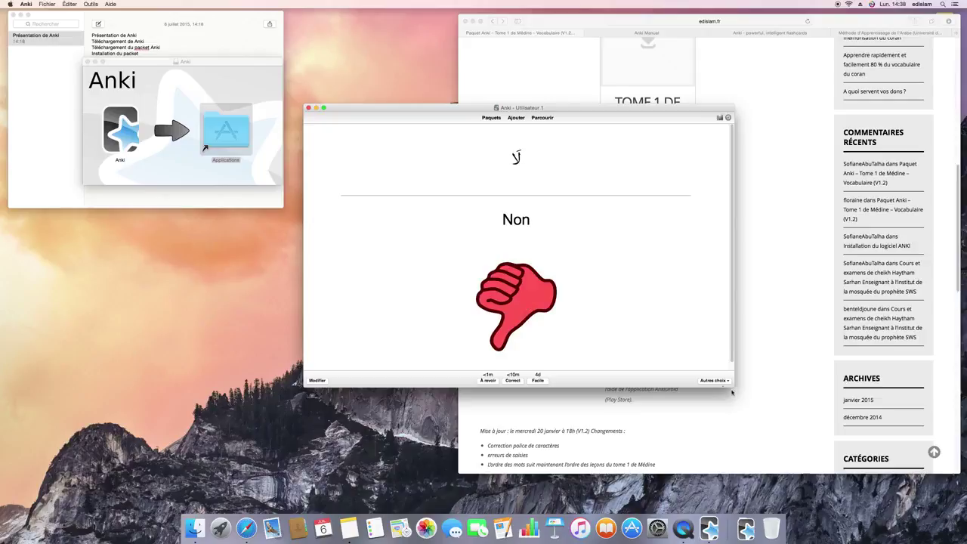
pyautogui.moveTo(731, 392); pyautogui.dragTo(677, 444)
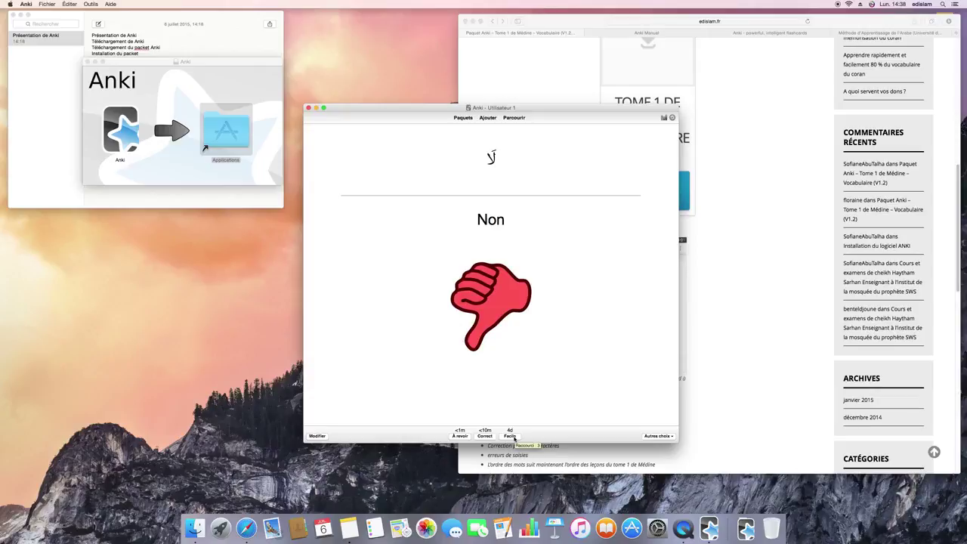
pyautogui.click(511, 436)
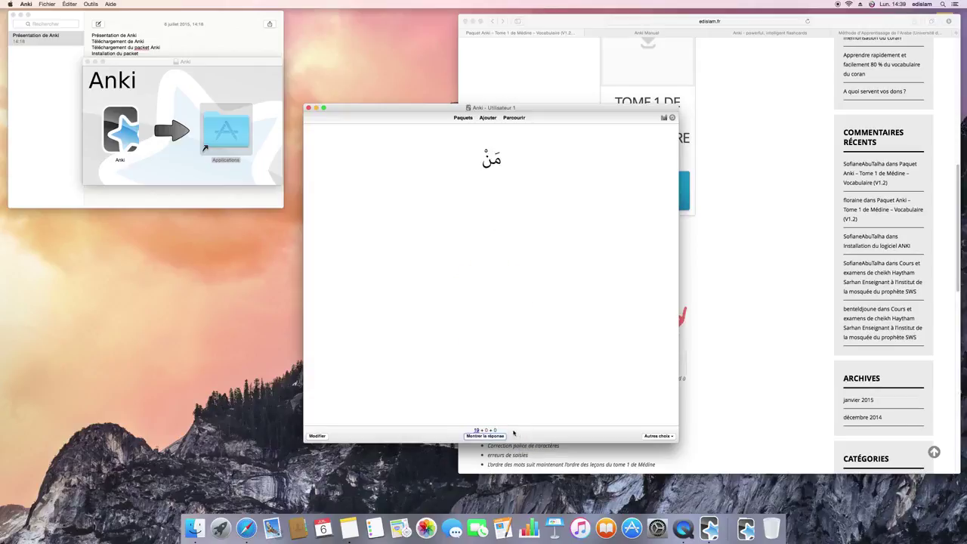
# - Grade مَنْ and هَلْ/أَ Correct, هٰذَا and مَا À revoir, and نَعَمْ Correct
pyautogui.click(495, 436)
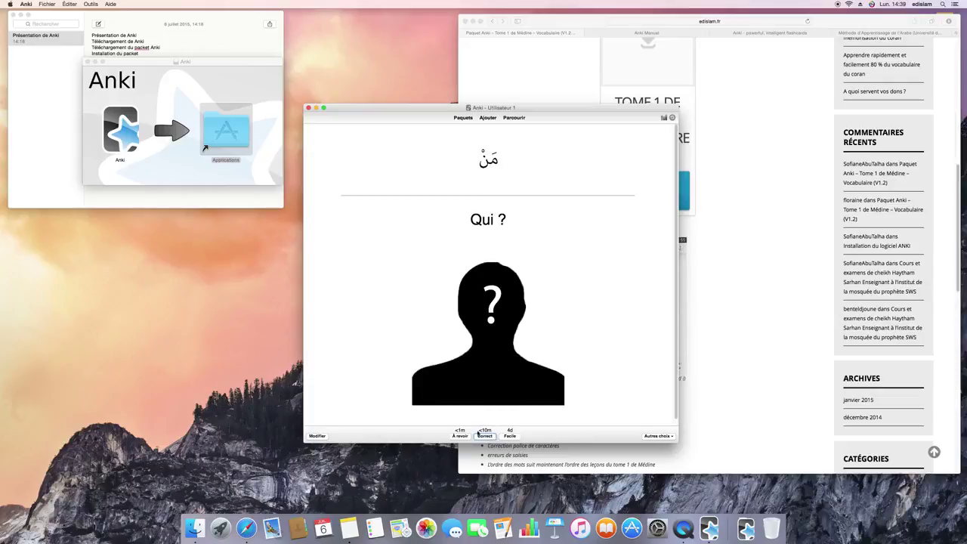
pyautogui.click(469, 437)
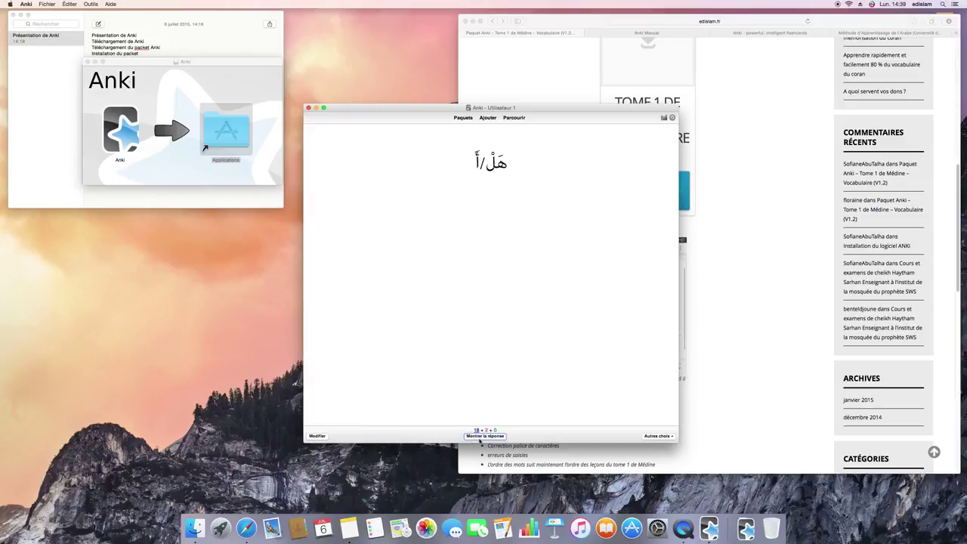
pyautogui.click(480, 437)
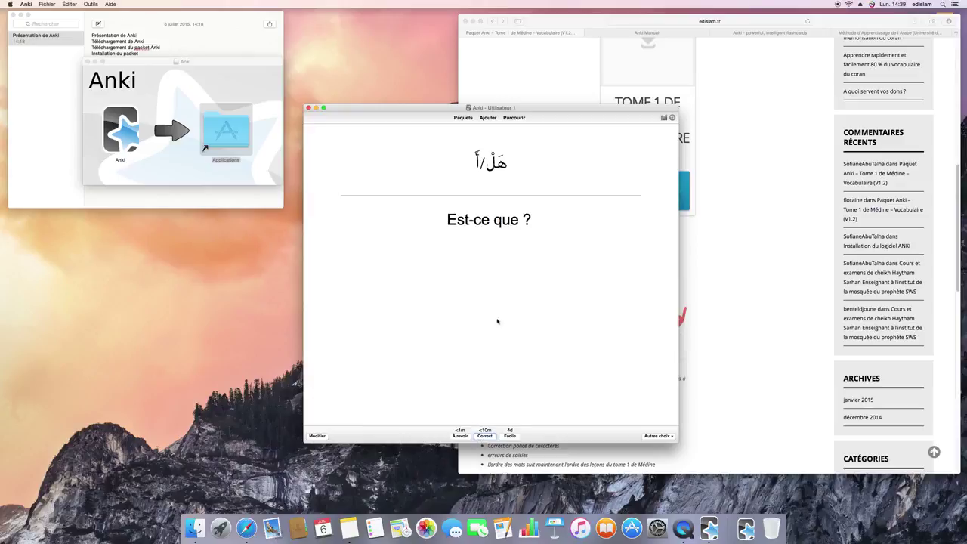
pyautogui.click(485, 435)
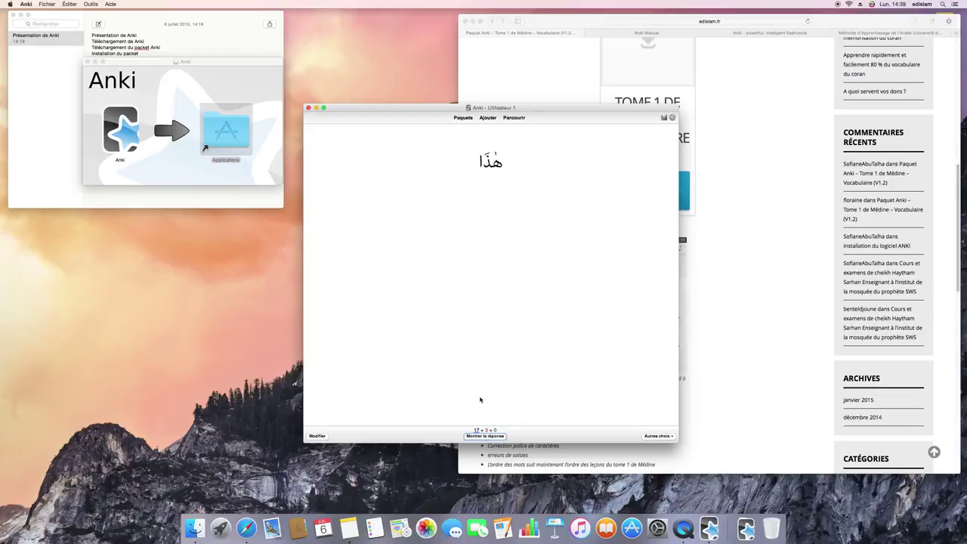
pyautogui.click(484, 437)
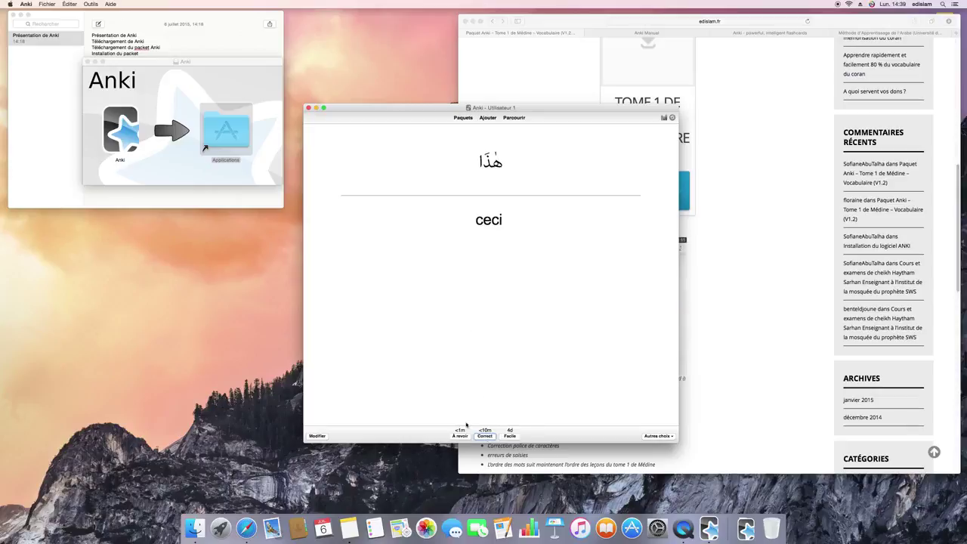
pyautogui.click(462, 436)
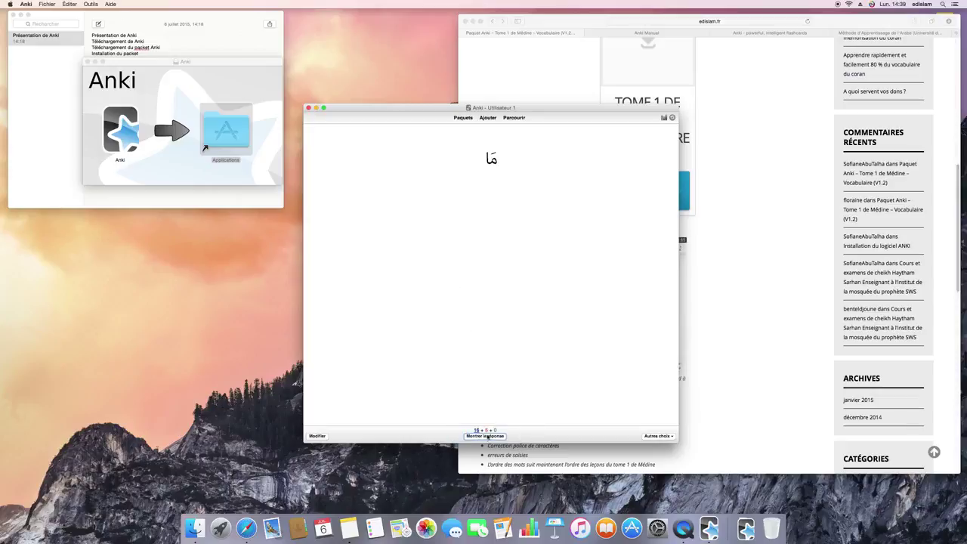
pyautogui.click(486, 436)
pyautogui.click(462, 436)
pyautogui.click(489, 435)
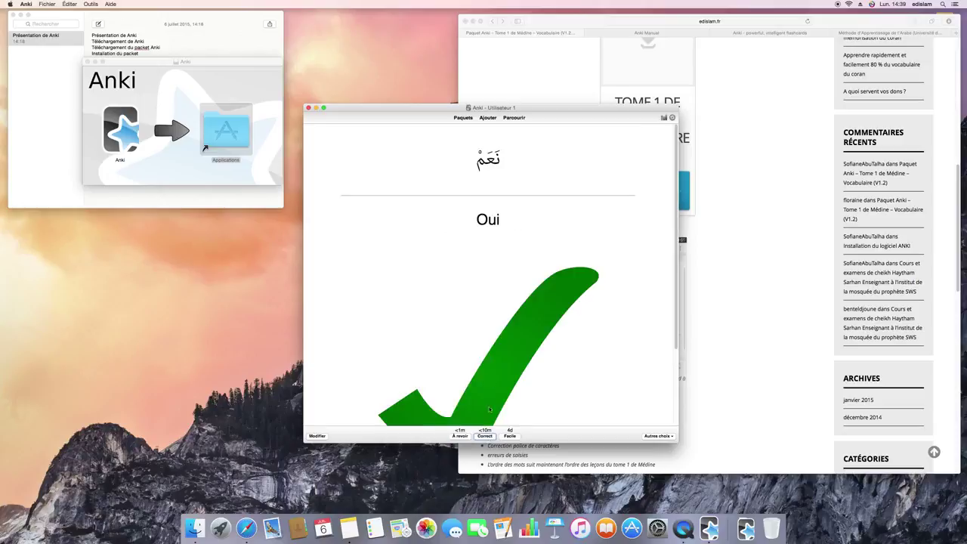
pyautogui.scroll(-2, 491, 383)
pyautogui.click(489, 436)
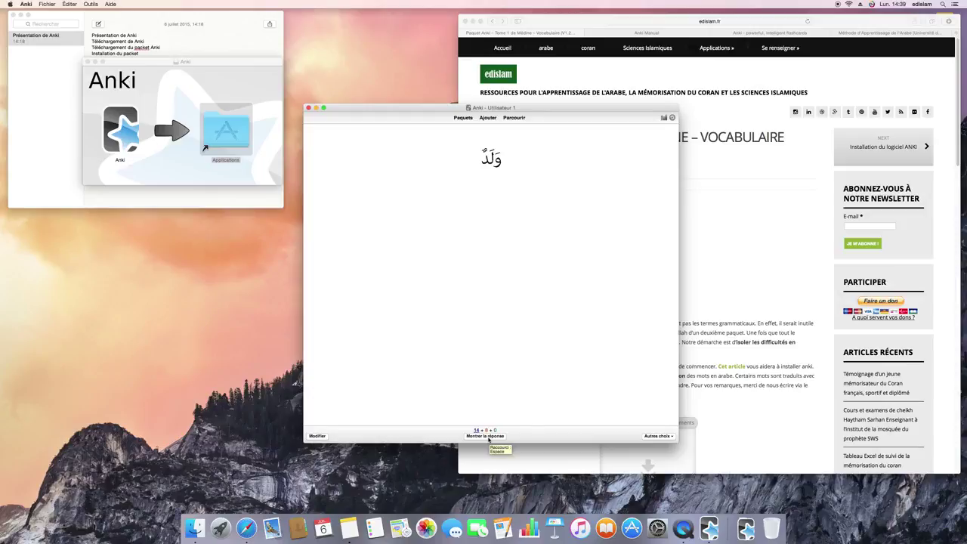
# - Reveal and mark Correct the Enfant, Étudiant, homme, Commerçant, Chien, Chat, âne and Cheval cards
pyautogui.click(485, 436)
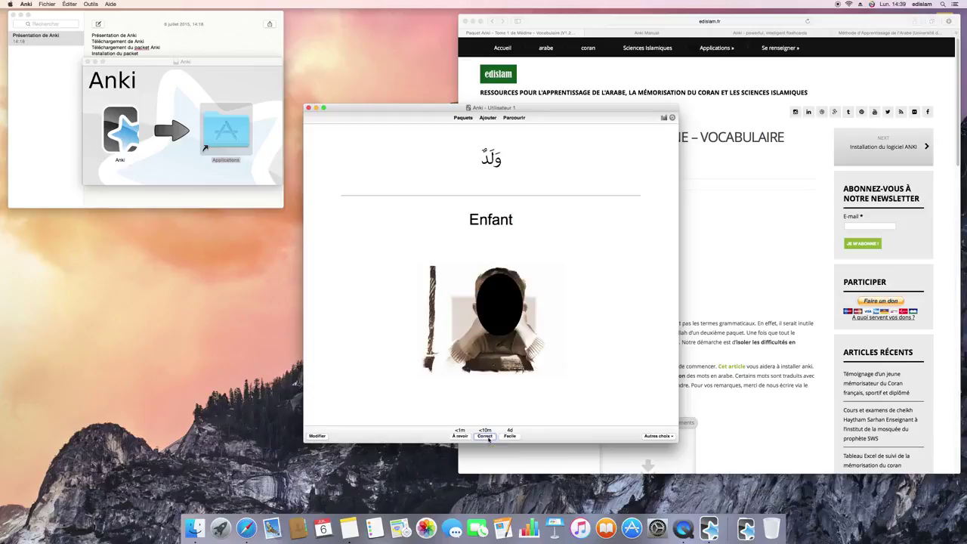
pyautogui.click(485, 436)
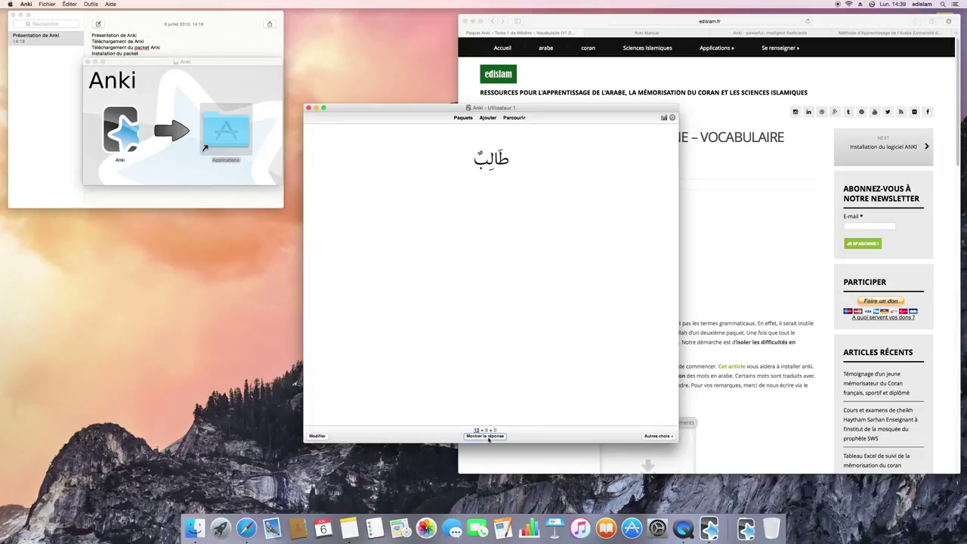
pyautogui.click(485, 435)
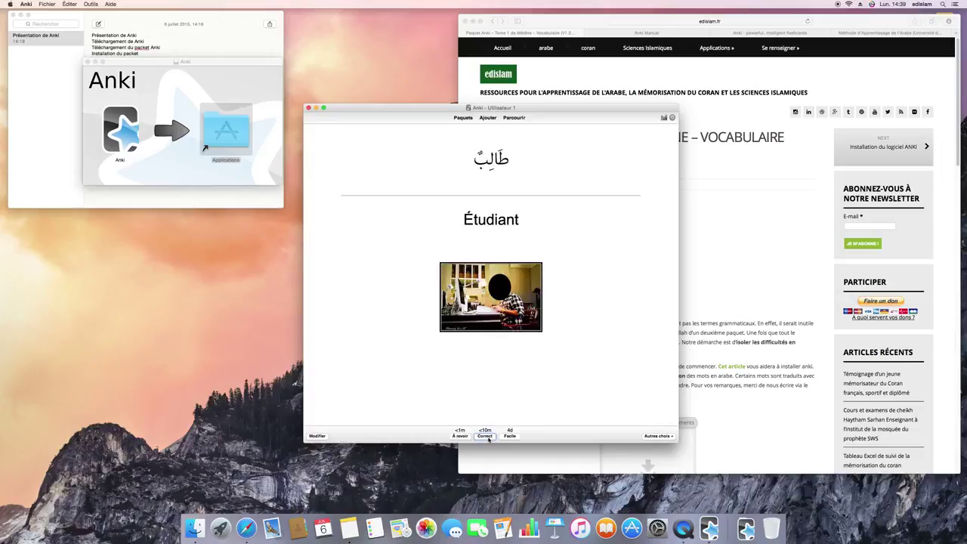
pyautogui.click(486, 437)
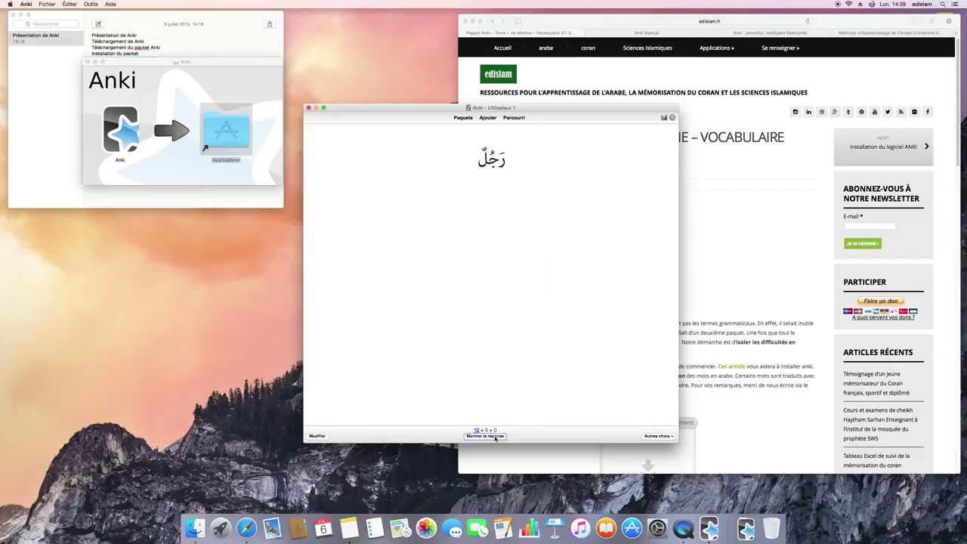
pyautogui.click(495, 438)
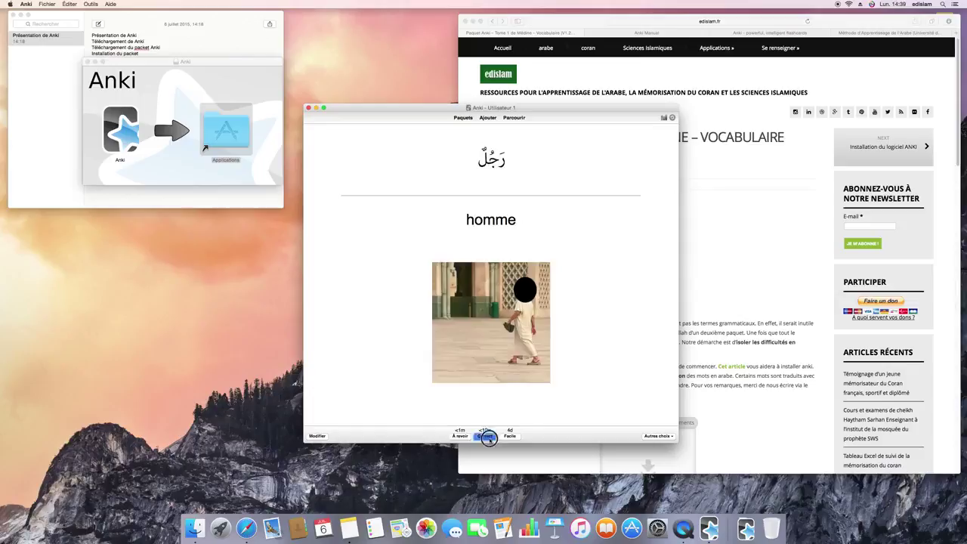
pyautogui.click(491, 439)
pyautogui.click(491, 438)
pyautogui.click(488, 438)
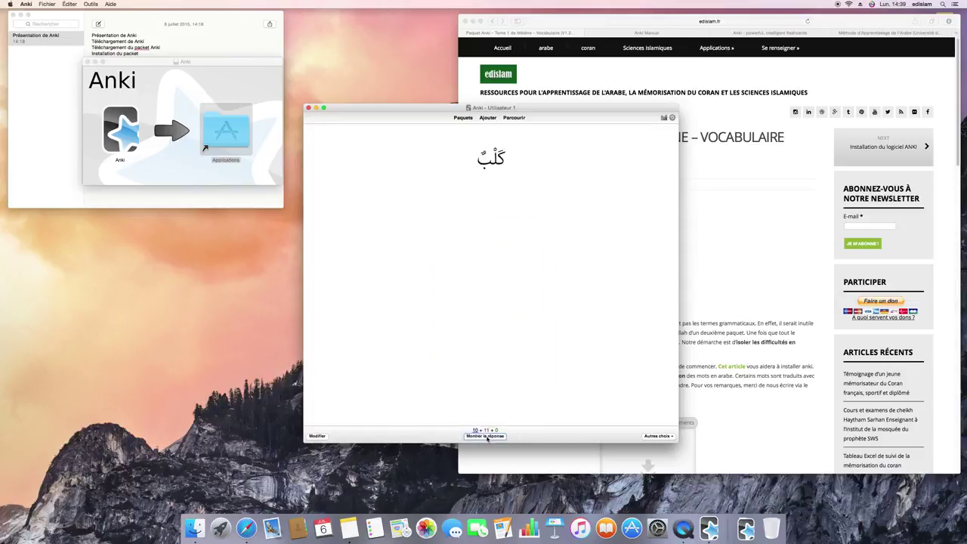
pyautogui.click(487, 436)
pyautogui.click(487, 437)
pyautogui.click(488, 437)
pyautogui.click(487, 438)
pyautogui.click(487, 437)
pyautogui.click(484, 436)
pyautogui.click(487, 437)
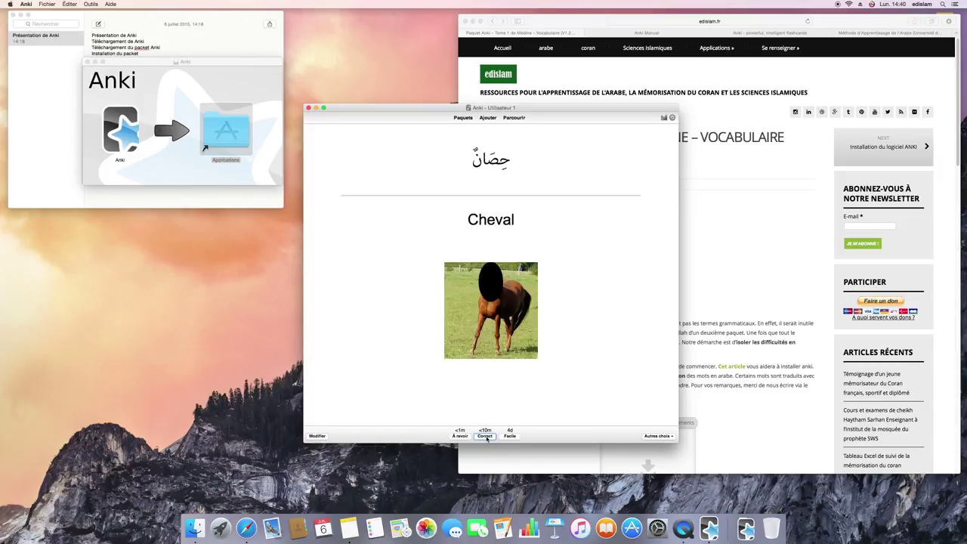
pyautogui.click(486, 437)
# - Mark Chameau, Coq, Enseignant, Mouchoir and Maison Correct, then rate Mosquée and ceci Facile
pyautogui.click(487, 436)
pyautogui.click(486, 437)
pyautogui.click(486, 436)
pyautogui.click(486, 437)
pyautogui.click(486, 436)
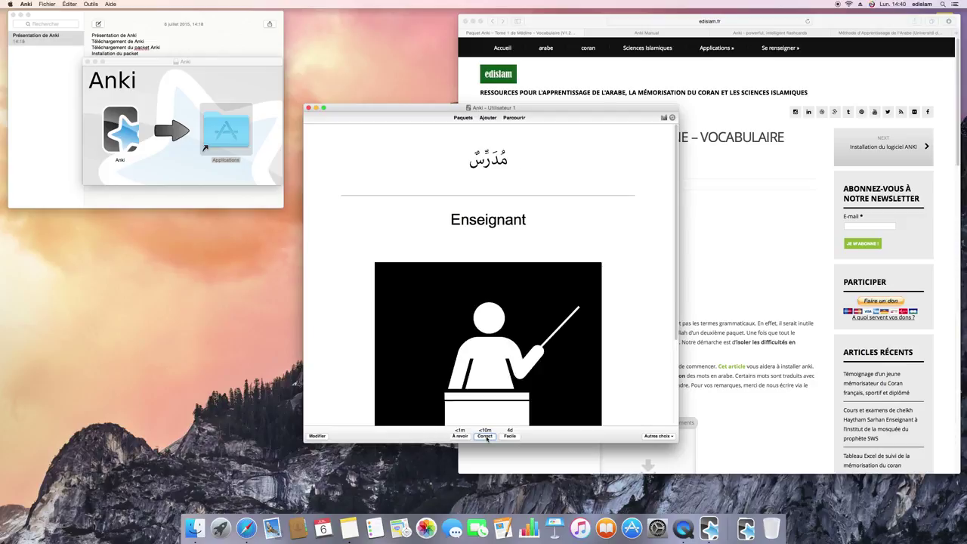
pyautogui.click(486, 437)
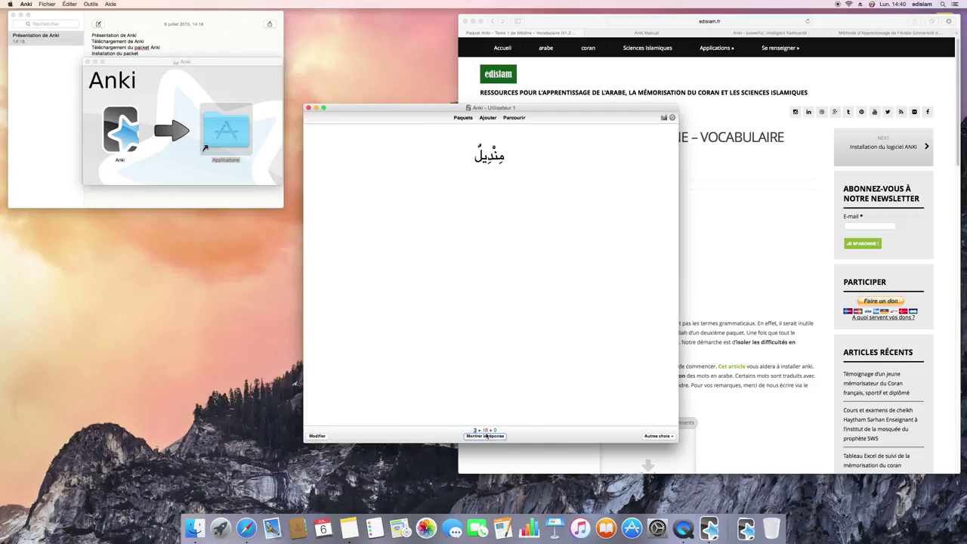
pyautogui.click(486, 437)
pyautogui.click(487, 436)
pyautogui.click(486, 436)
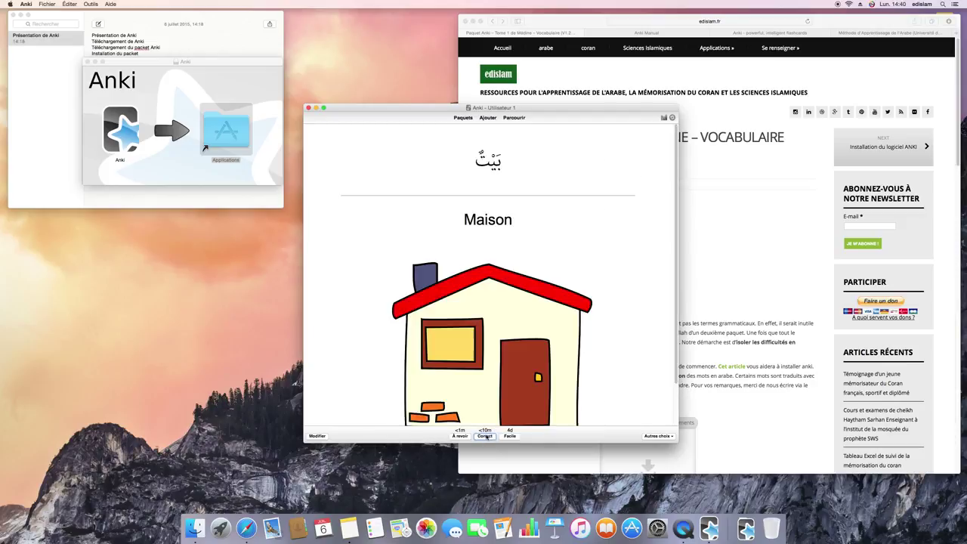
pyautogui.click(485, 435)
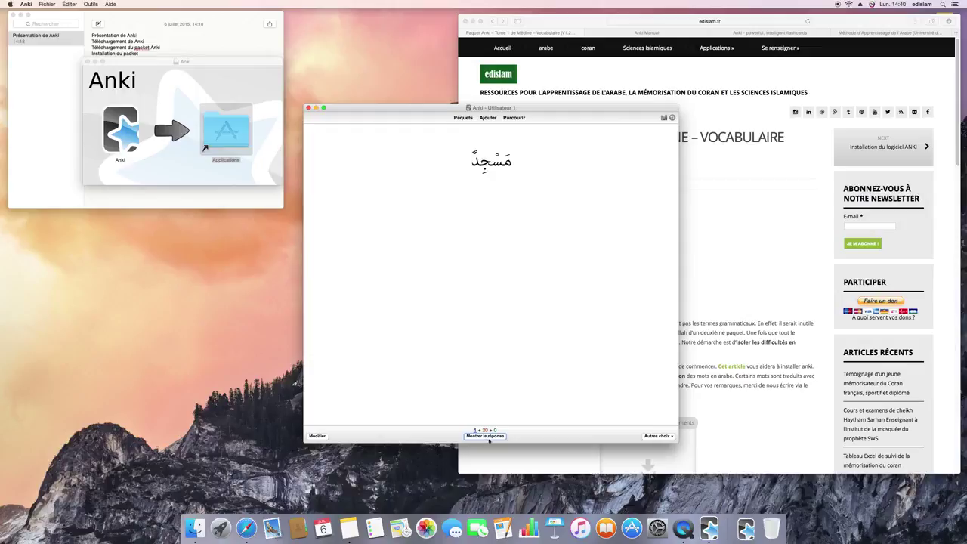
pyautogui.click(485, 436)
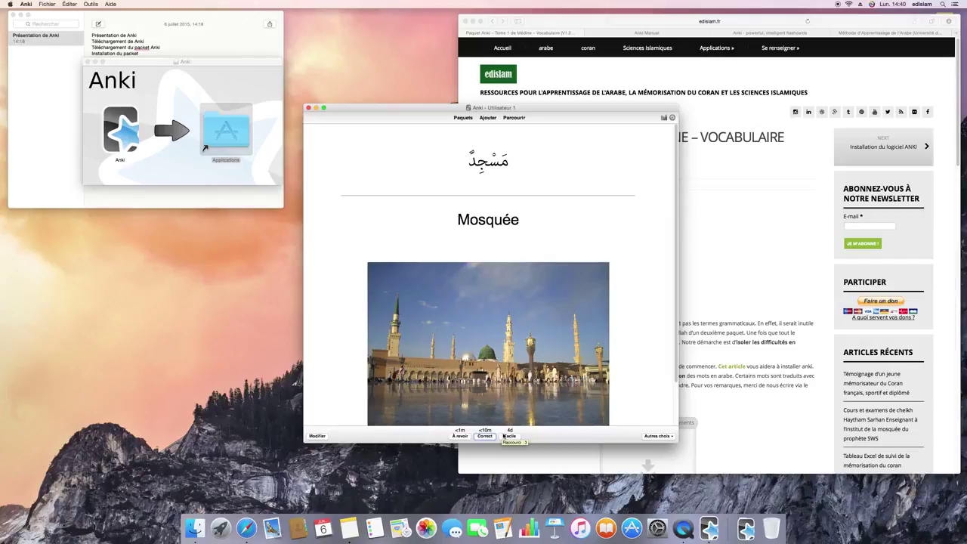
pyautogui.click(510, 435)
pyautogui.click(500, 438)
pyautogui.click(510, 435)
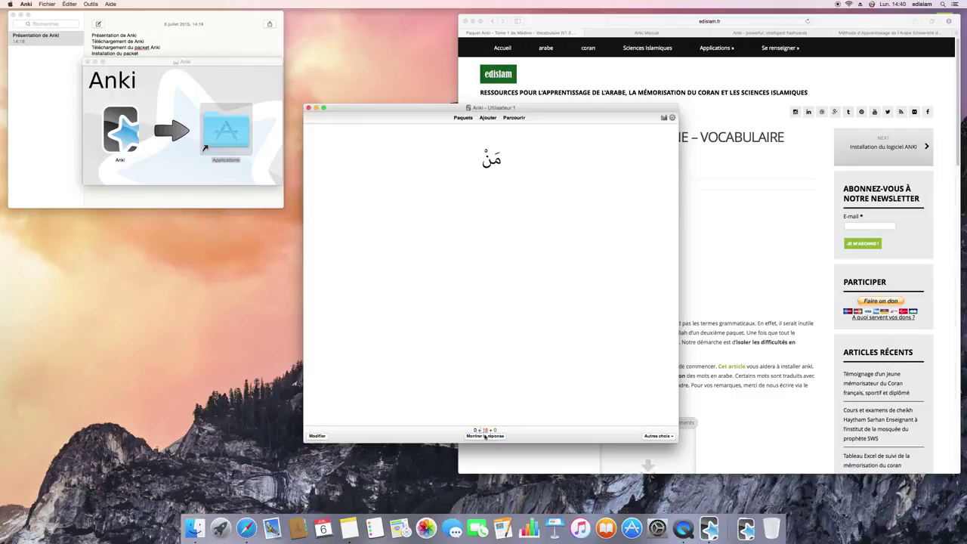
# - Quickly rate Qui ?, Qu'est ce que?, Enfant, Coq, Chameau, Enseignant and نَعَم as Facile
pyautogui.click(492, 436)
pyautogui.click(510, 436)
pyautogui.click(493, 436)
pyautogui.click(511, 436)
pyautogui.click(492, 436)
pyautogui.click(510, 436)
pyautogui.click(492, 437)
pyautogui.click(511, 437)
pyautogui.click(499, 438)
pyautogui.click(506, 436)
pyautogui.click(492, 437)
pyautogui.click(510, 436)
pyautogui.click(492, 437)
pyautogui.click(510, 436)
# - Rate homme, Maison, هَلْ, Chat and âne Facile, then mark Mouchoir Correct
pyautogui.click(493, 437)
pyautogui.click(511, 436)
pyautogui.click(493, 437)
pyautogui.click(511, 437)
pyautogui.click(492, 437)
pyautogui.click(511, 437)
pyautogui.click(493, 437)
pyautogui.click(510, 436)
pyautogui.click(506, 436)
pyautogui.click(509, 437)
pyautogui.click(506, 437)
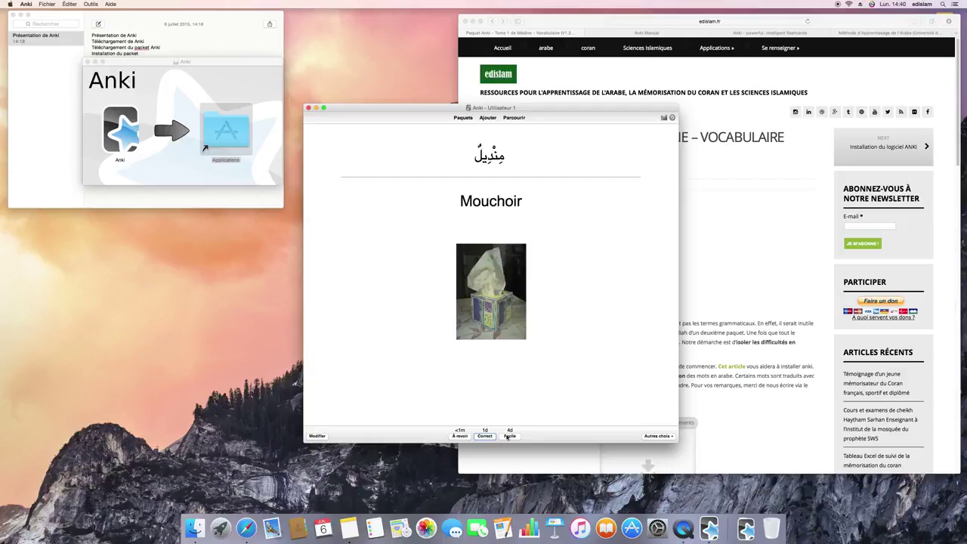
pyautogui.click(470, 437)
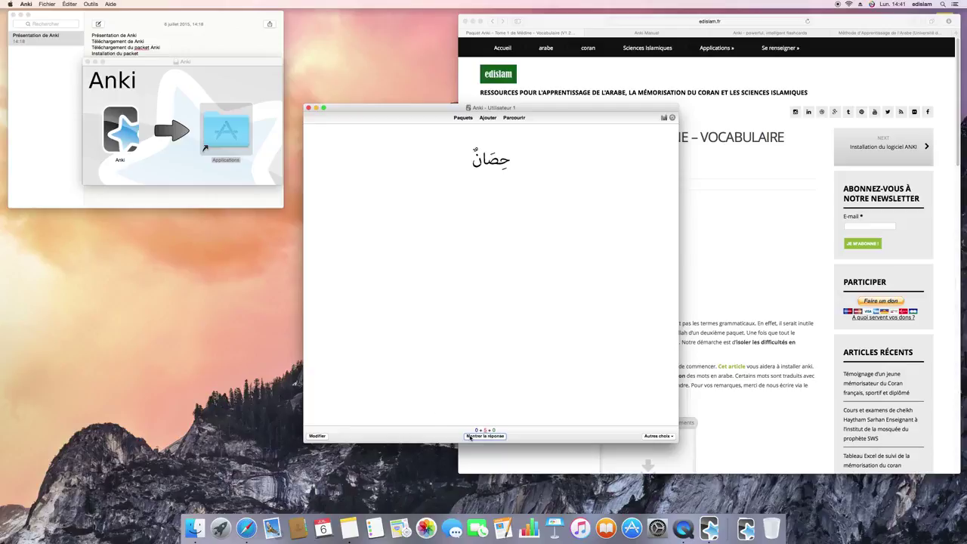
# - Replay the Cheval card's audio via Autres choix, send it to À revoir, mark Mouchoir Correct and regrade Cheval
pyautogui.click(484, 435)
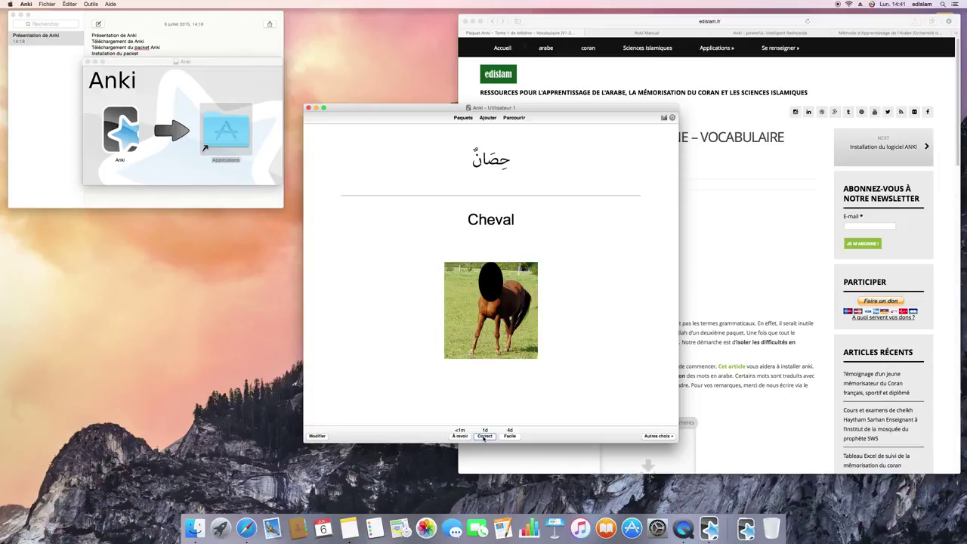
pyautogui.click(649, 435)
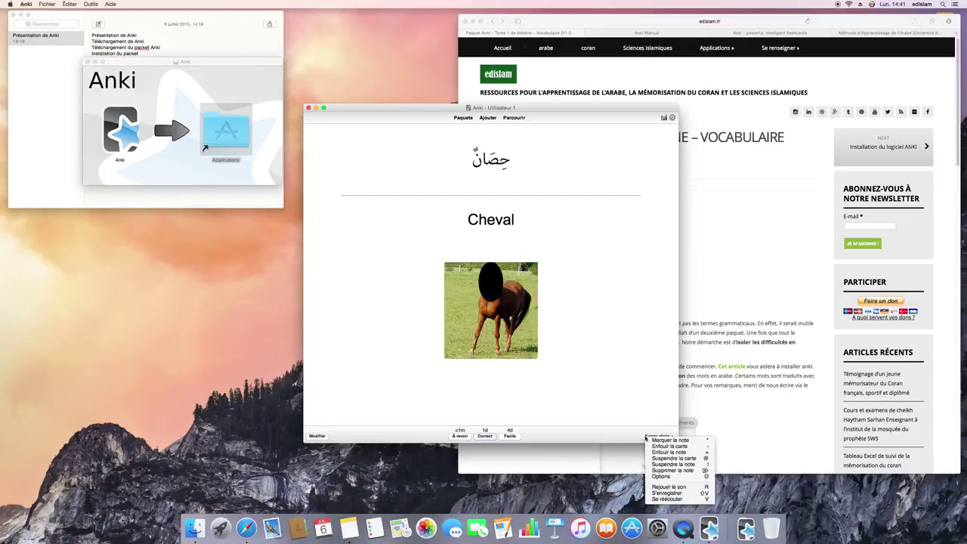
pyautogui.click(669, 487)
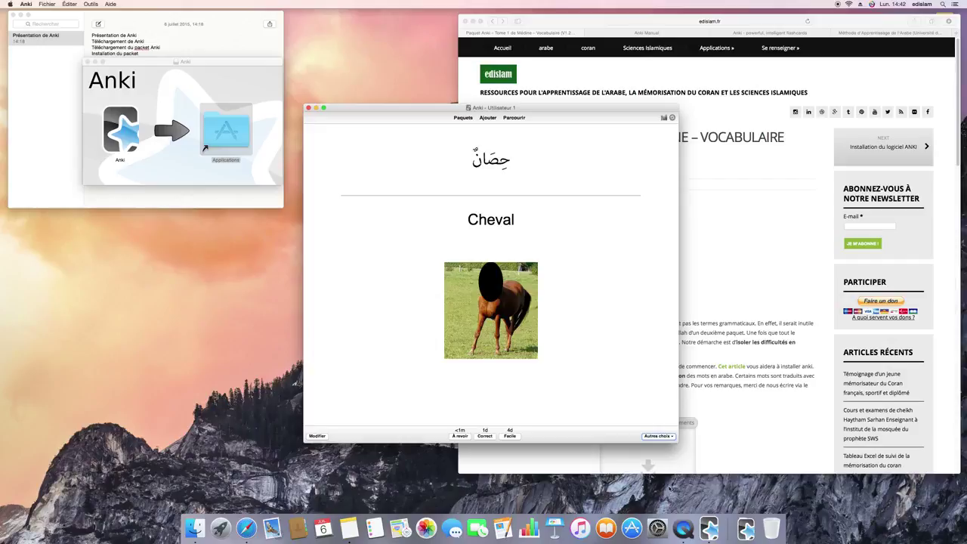
pyautogui.click(459, 437)
pyautogui.click(472, 438)
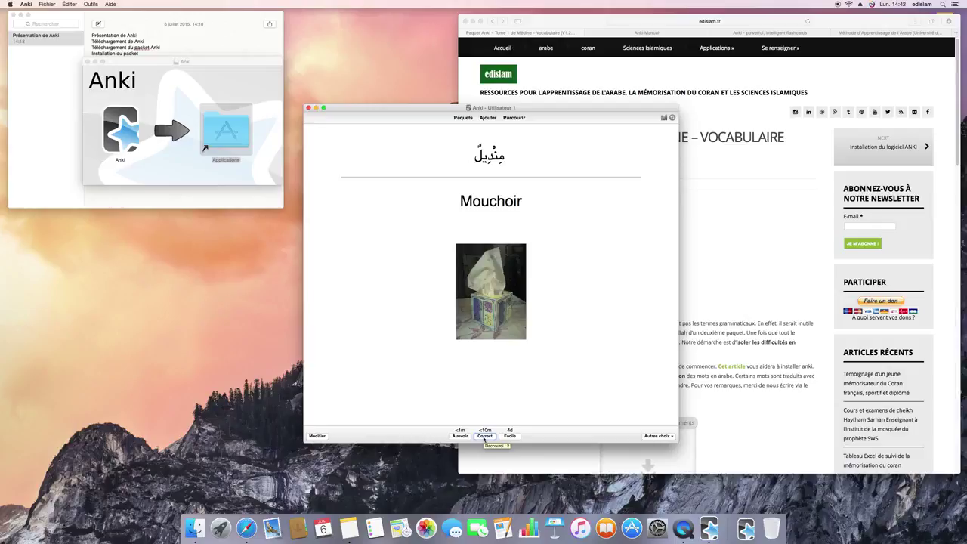
pyautogui.click(484, 436)
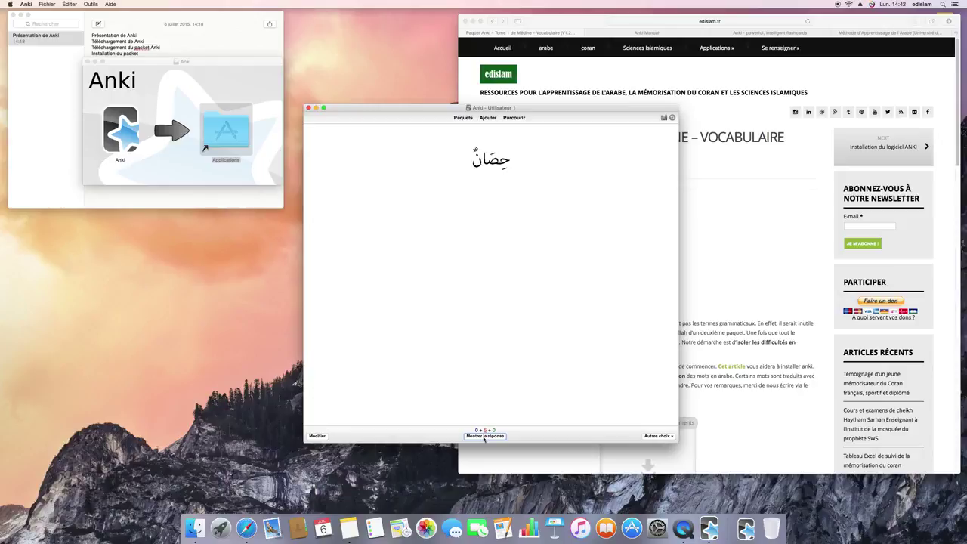
pyautogui.click(484, 437)
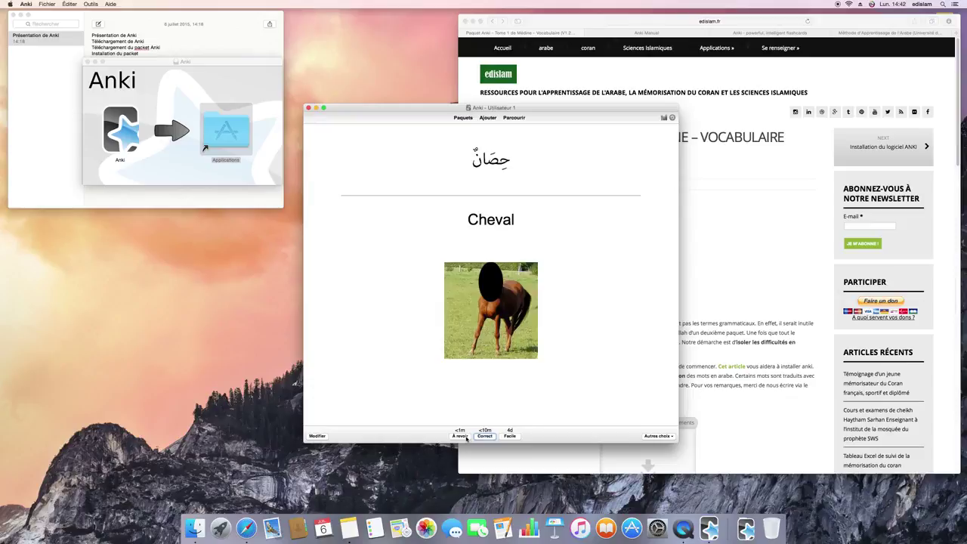
pyautogui.click(466, 438)
# - Mark Chien, Cheval, Commerçant, Mouchoir and the final Cheval card Correct to finish the deck
pyautogui.click(466, 436)
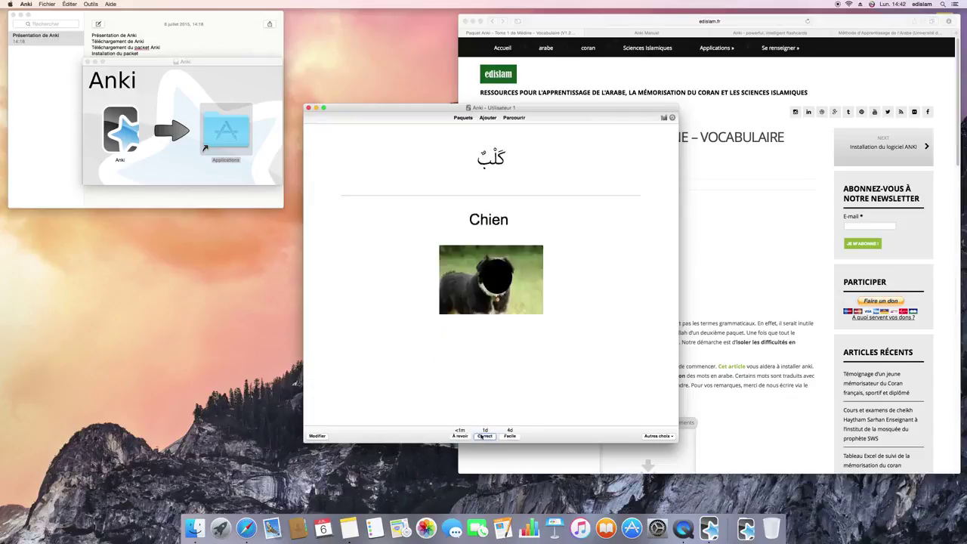
pyautogui.click(481, 437)
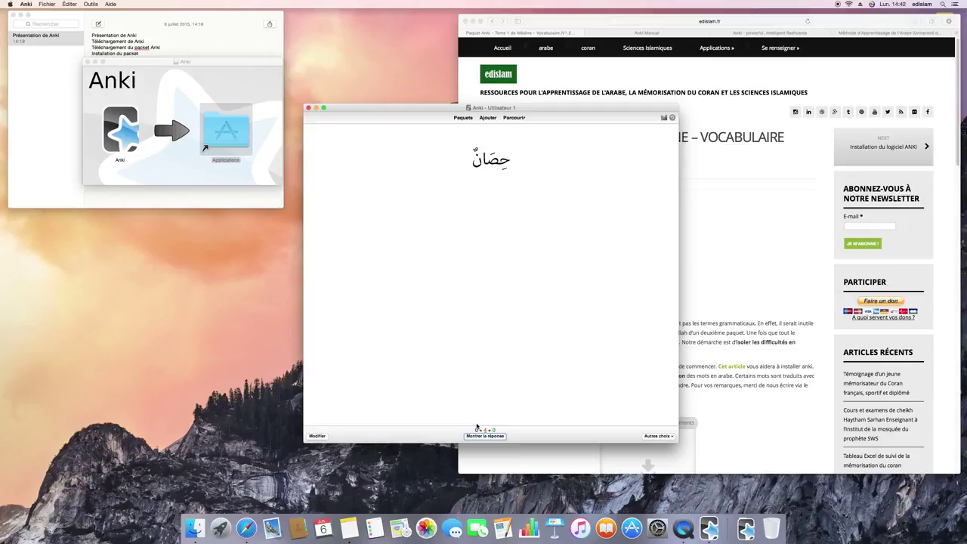
pyautogui.click(476, 435)
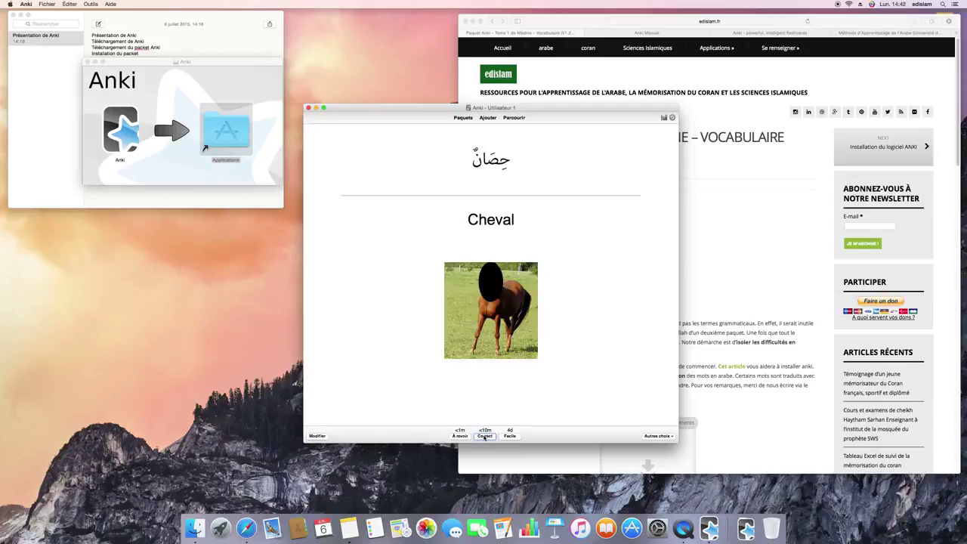
pyautogui.click(484, 435)
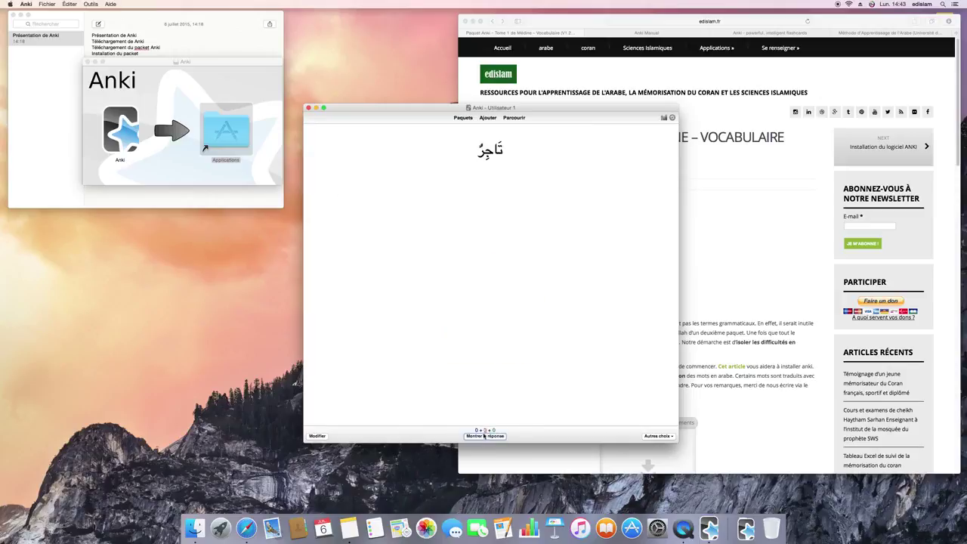
pyautogui.click(484, 435)
pyautogui.click(486, 435)
pyautogui.click(488, 437)
pyautogui.click(484, 435)
pyautogui.click(484, 436)
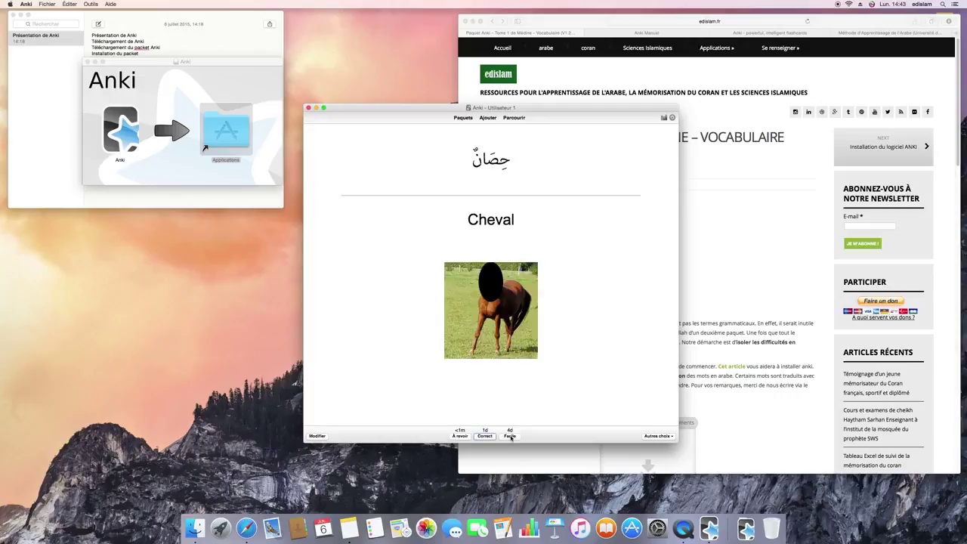
pyautogui.click(484, 436)
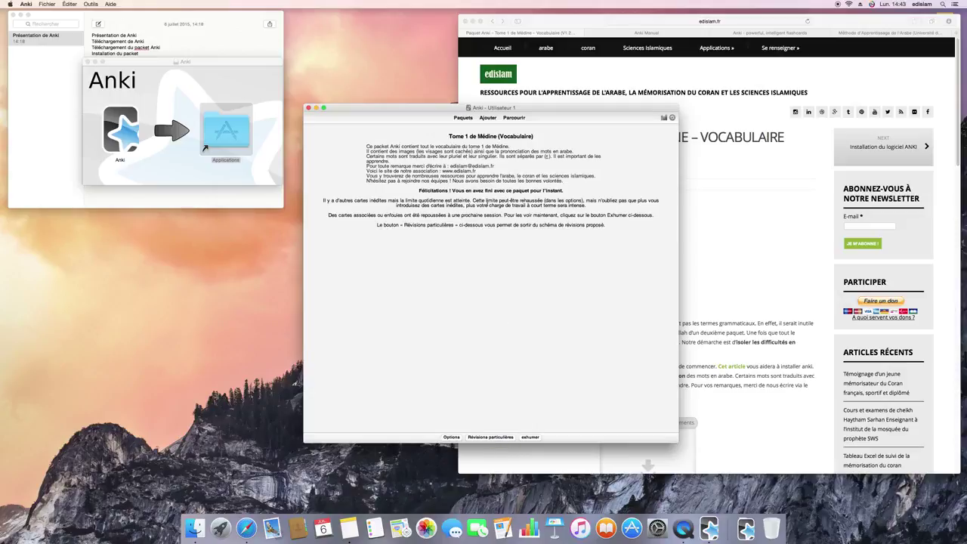
# - Go back to Paquets to see 42 cards studied in 5 minutes, then bring Safari's EDISLAM page forward
pyautogui.click(461, 117)
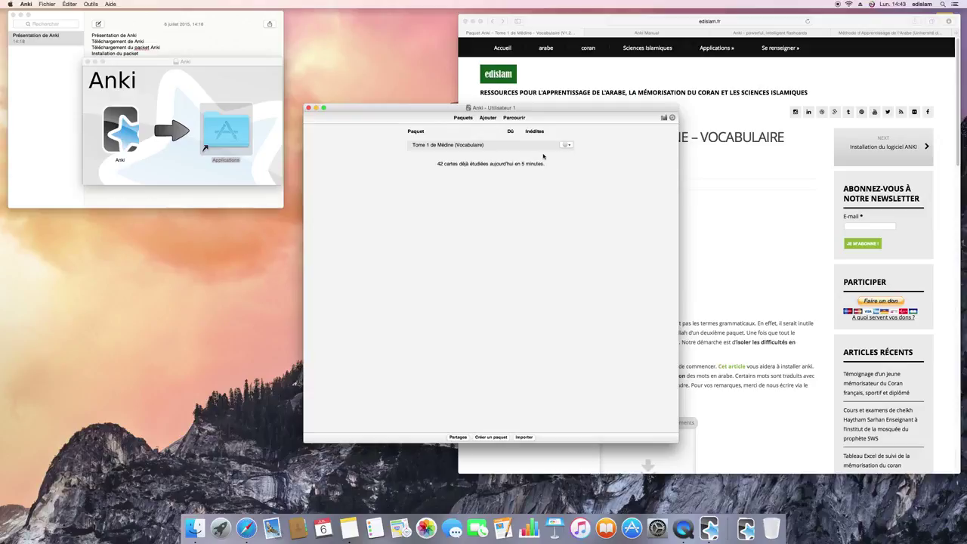
pyautogui.click(723, 217)
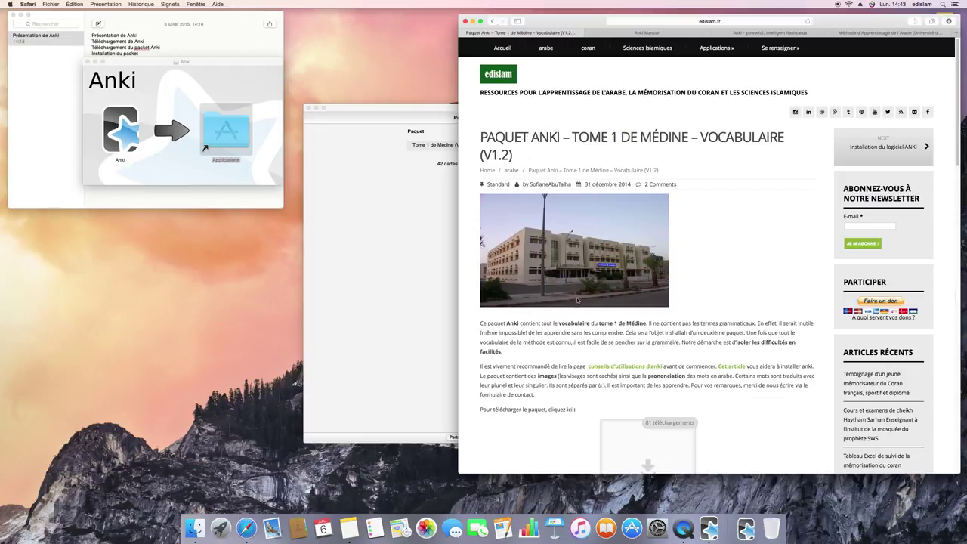
# - Open the Anki usage tips article and select 'indispensable', 'les jours' and 'dès le matin'
pyautogui.click(630, 366)
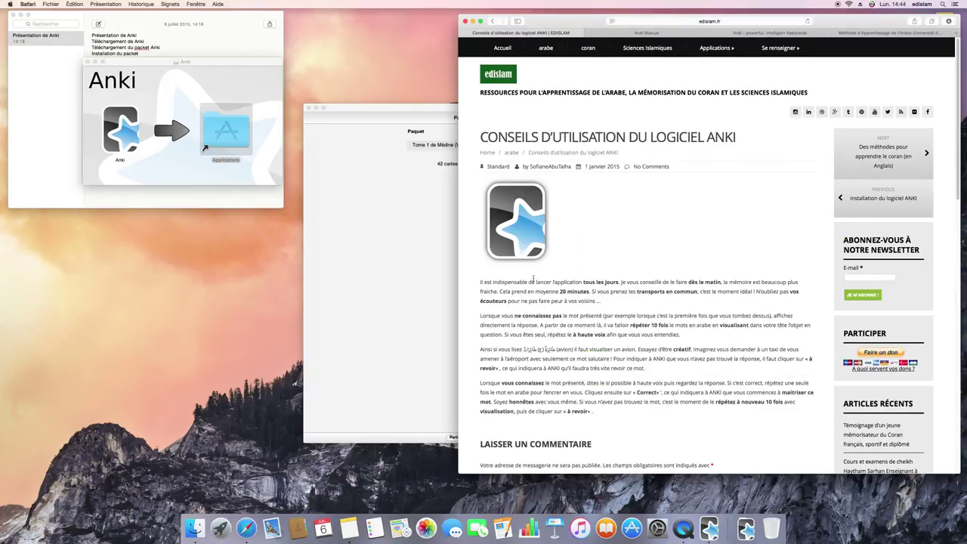
pyautogui.doubleClick(499, 281)
pyautogui.moveTo(592, 281); pyautogui.dragTo(618, 282)
pyautogui.moveTo(688, 281); pyautogui.dragTo(721, 283)
pyautogui.doubleClick(732, 322)
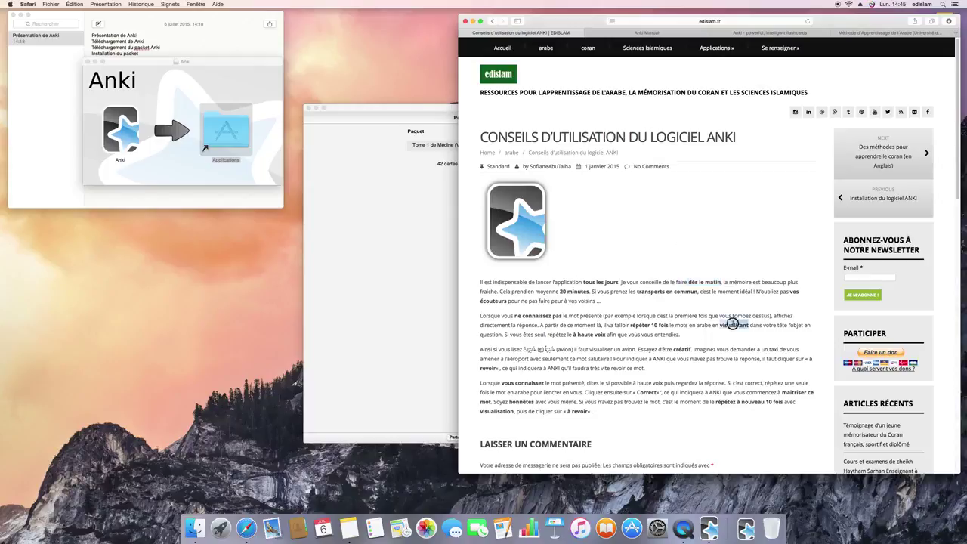
pyautogui.doubleClick(682, 348)
# - Move the windows aside and open Options for the Tome 1 de Médine (Vocabulaire) deck
pyautogui.moveTo(203, 60); pyautogui.dragTo(190, 237)
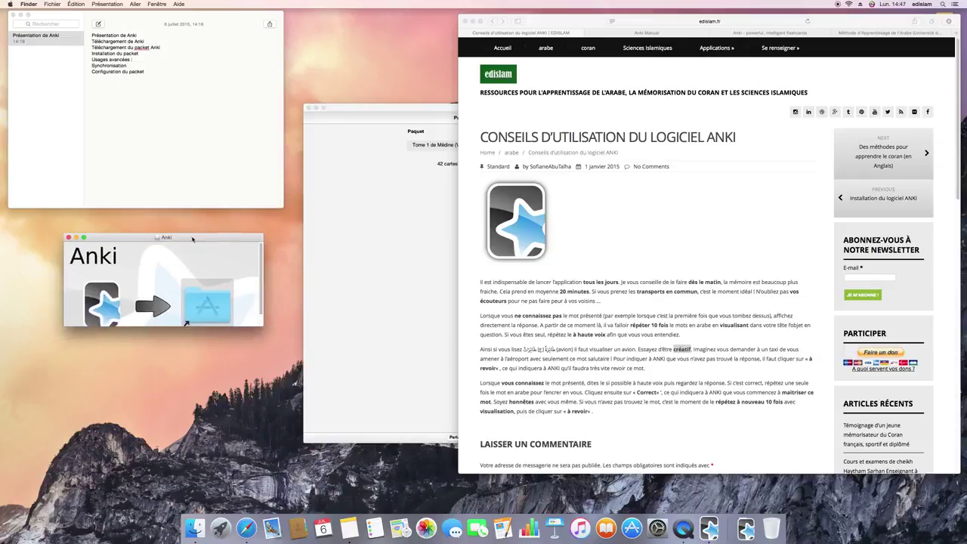
pyautogui.click(176, 161)
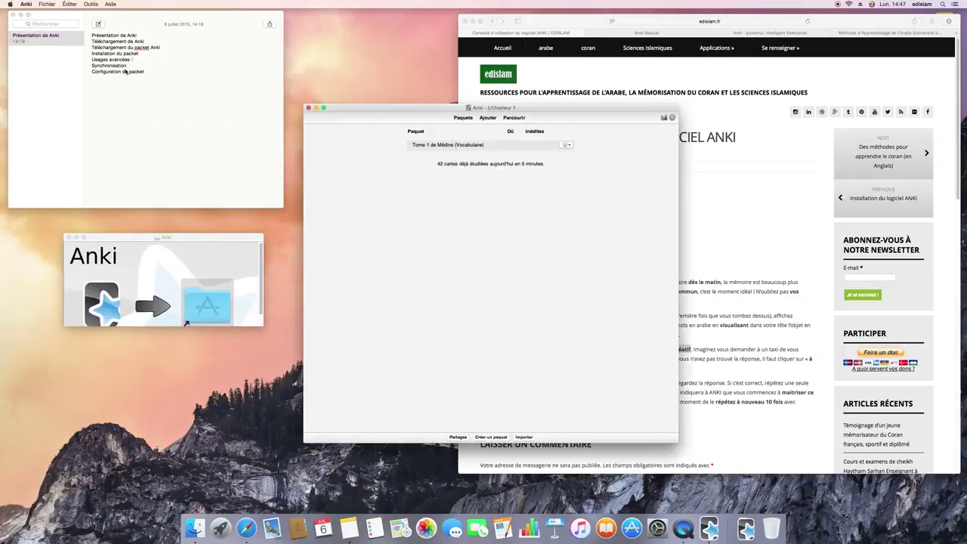
pyautogui.moveTo(404, 110); pyautogui.dragTo(178, 156)
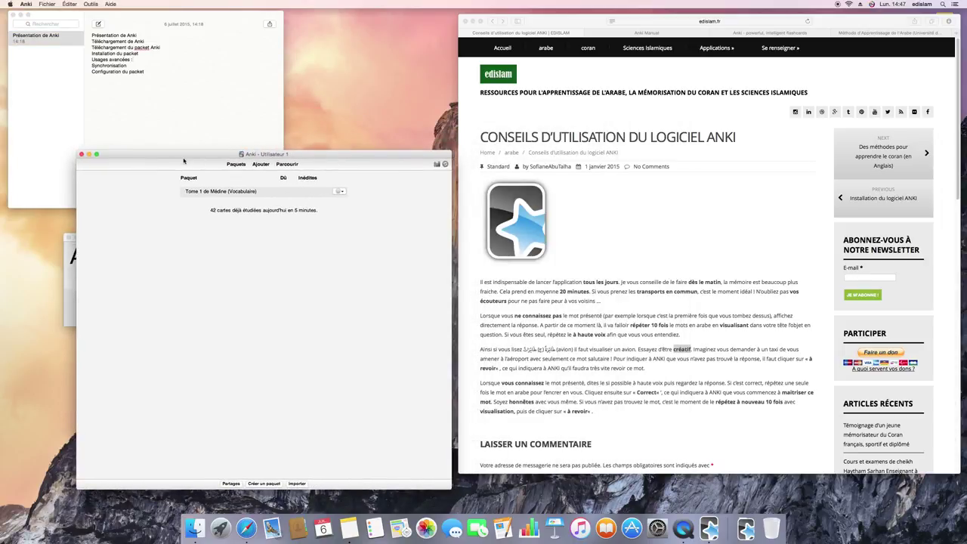
pyautogui.click(605, 441)
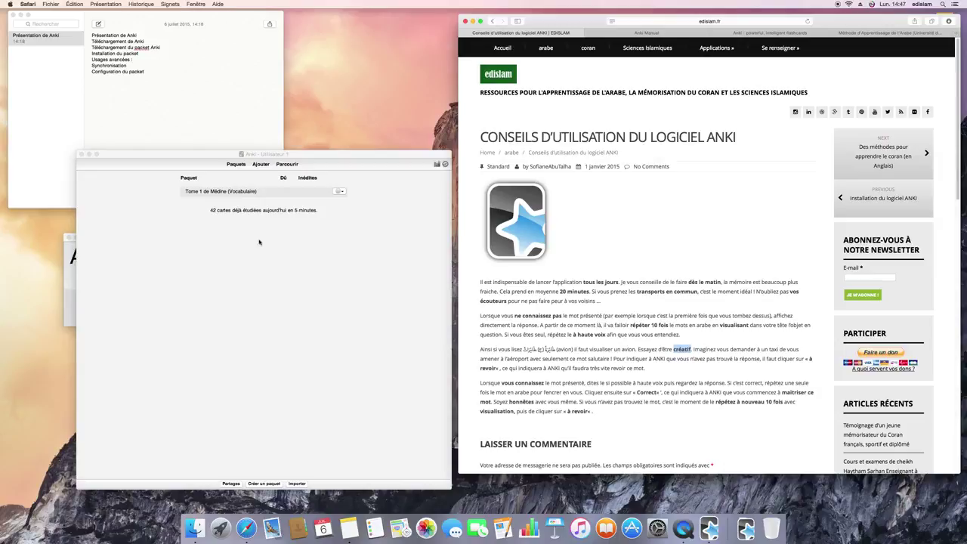
pyautogui.click(340, 194)
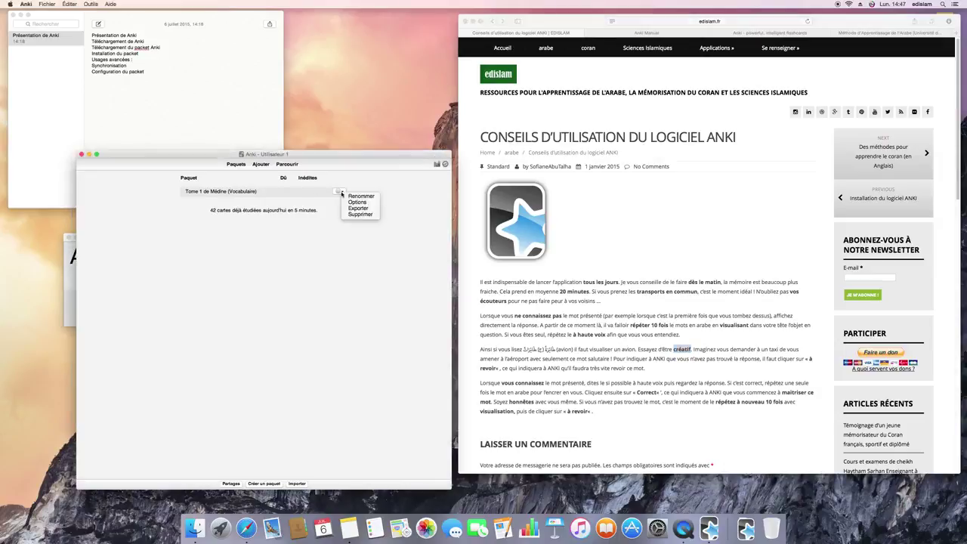
pyautogui.click(357, 201)
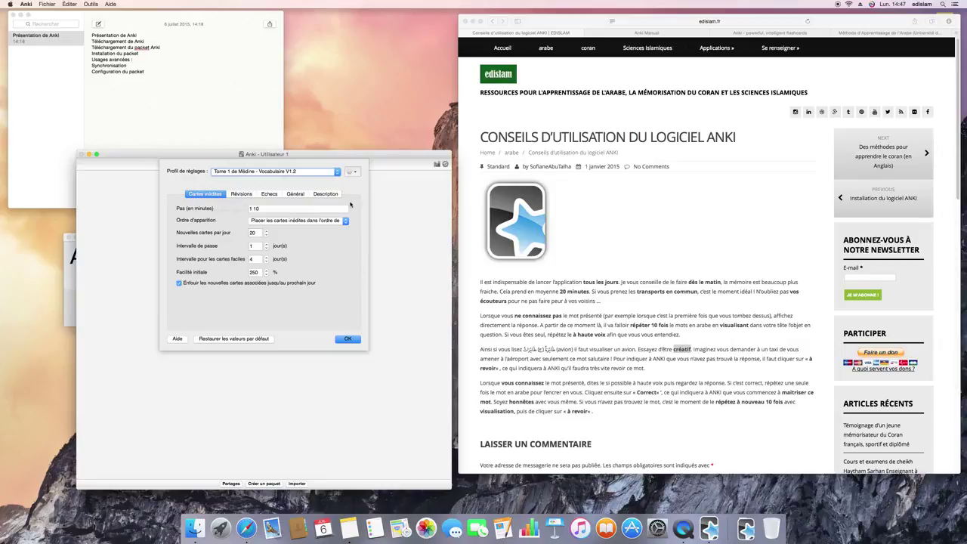
# - Edit Nouvelles cartes par jour and look through the review, lapse, general and description option tabs
pyautogui.doubleClick(252, 233)
pyautogui.write('30')
pyautogui.doubleClick(254, 233)
pyautogui.write('20')
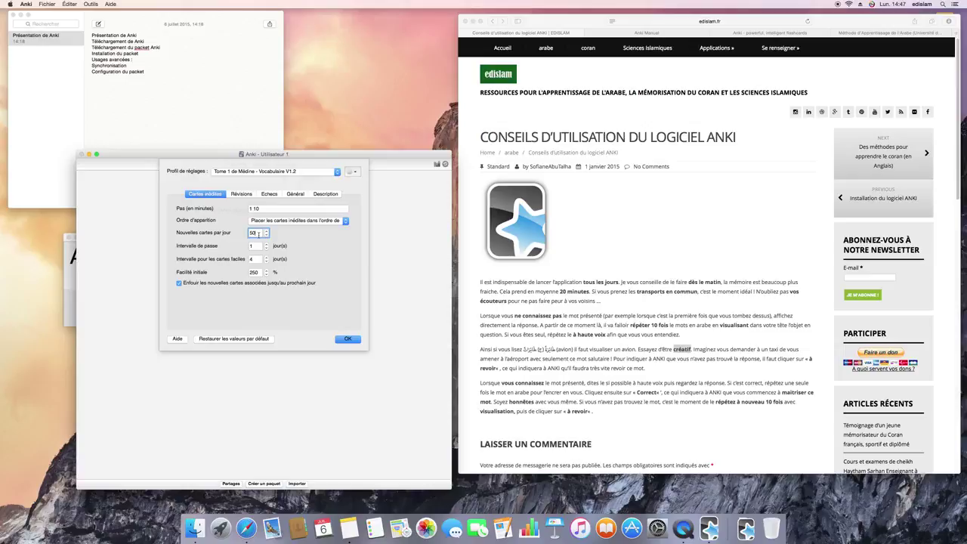
pyautogui.write('1')
pyautogui.click(241, 194)
pyautogui.click(268, 195)
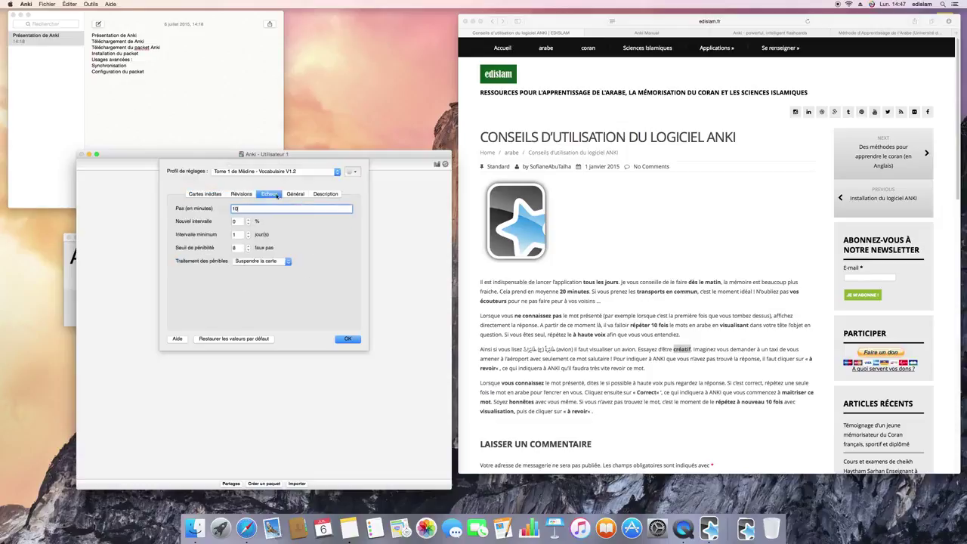
pyautogui.click(297, 194)
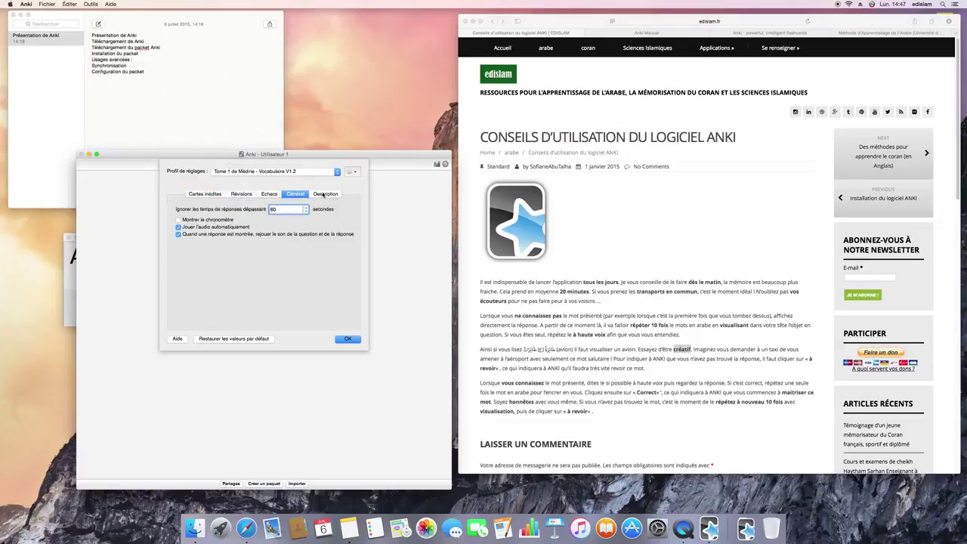
pyautogui.click(324, 194)
pyautogui.click(295, 193)
pyautogui.click(268, 194)
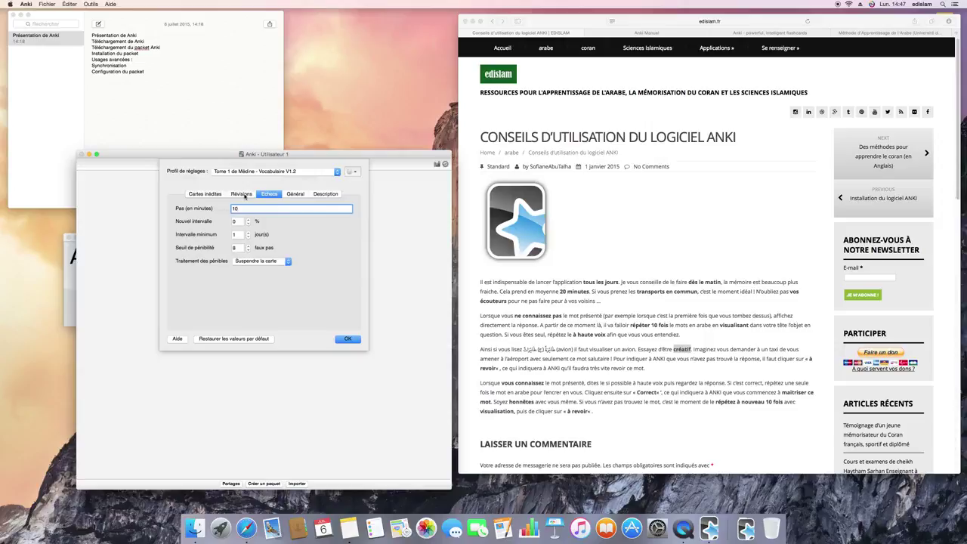
pyautogui.click(243, 194)
pyautogui.click(202, 194)
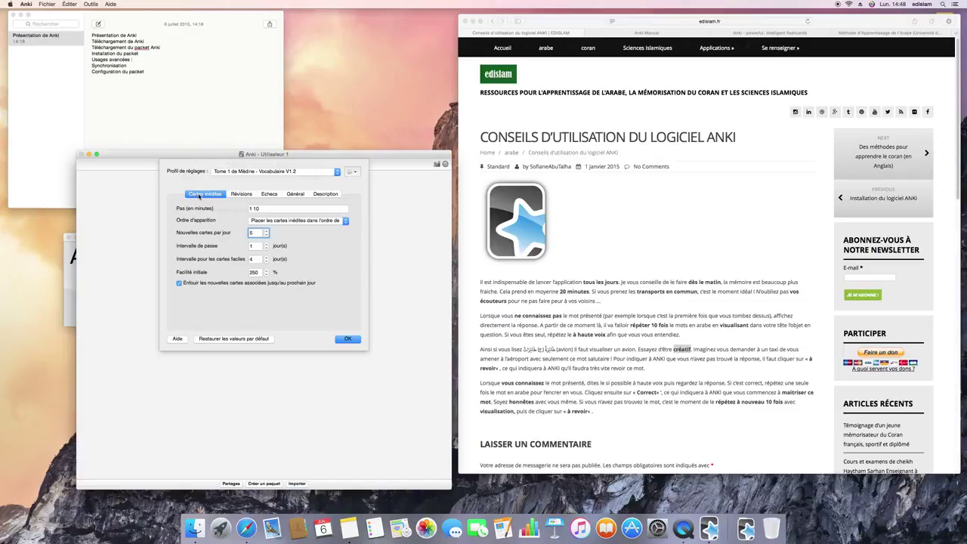
# - Save the deck options and start a sync, which brings up the account login request
pyautogui.click(349, 338)
pyautogui.click(445, 165)
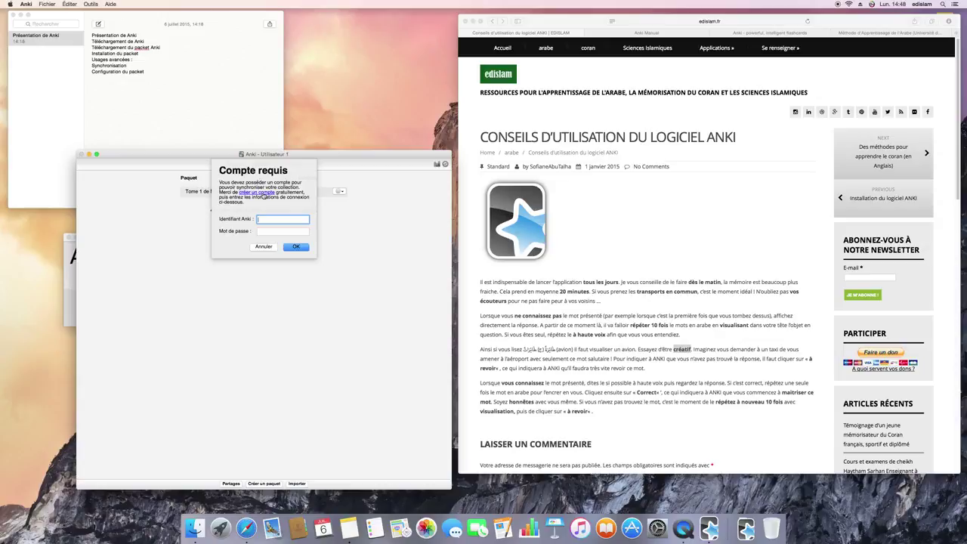
pyautogui.click(645, 33)
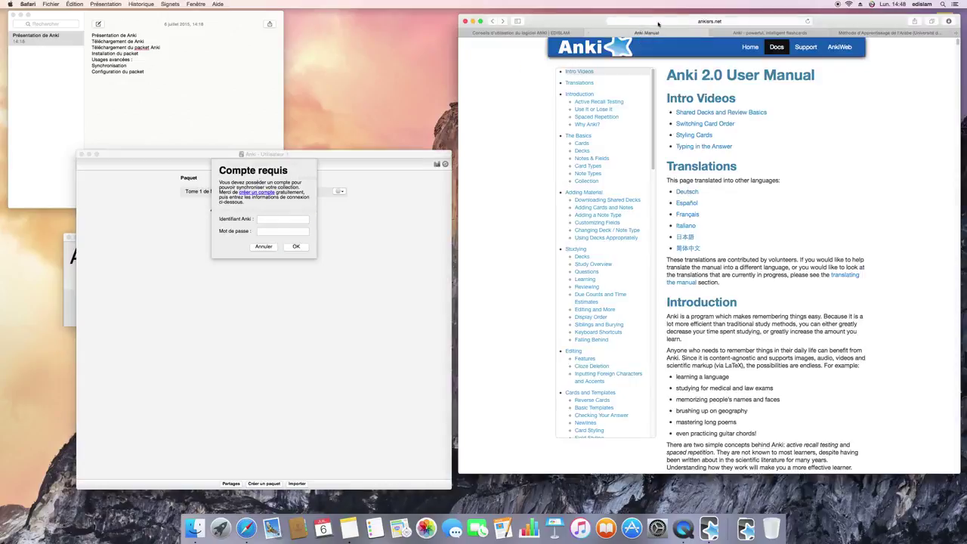
# - Search Google for 'android anki' and open the AnkiDroid (Cartes mémoire) listing on Google Play
pyautogui.click(658, 21)
pyautogui.click(656, 21)
pyautogui.write('a')
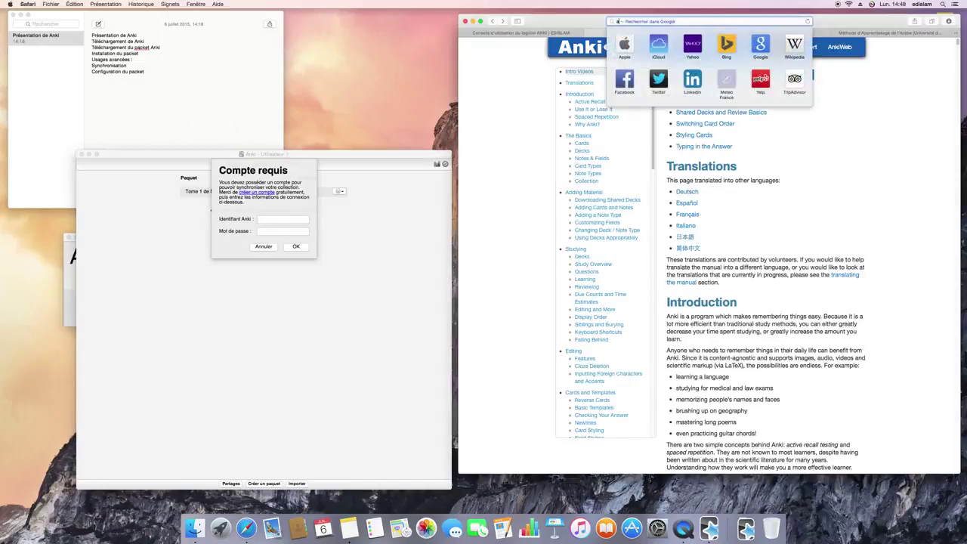
pyautogui.write('ndroid anki')
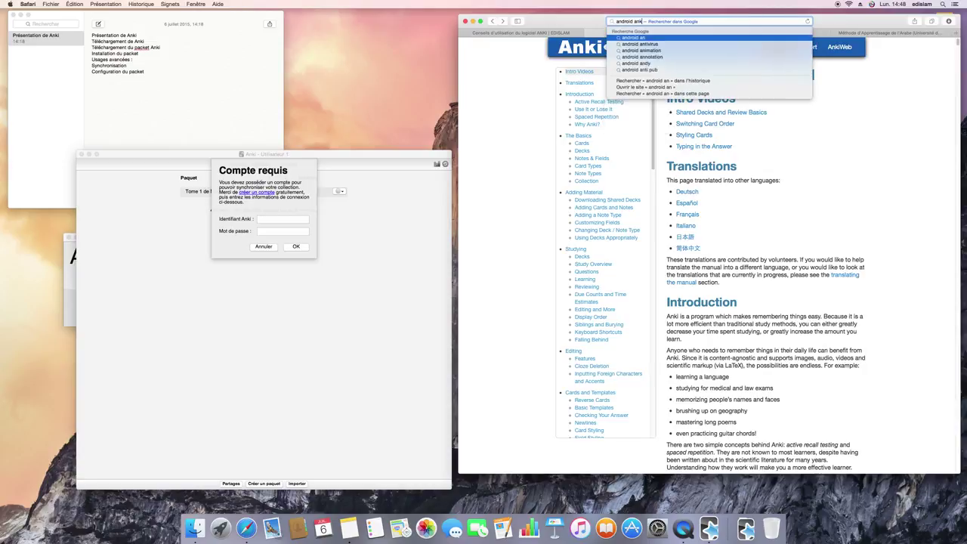
pyautogui.press('Return')
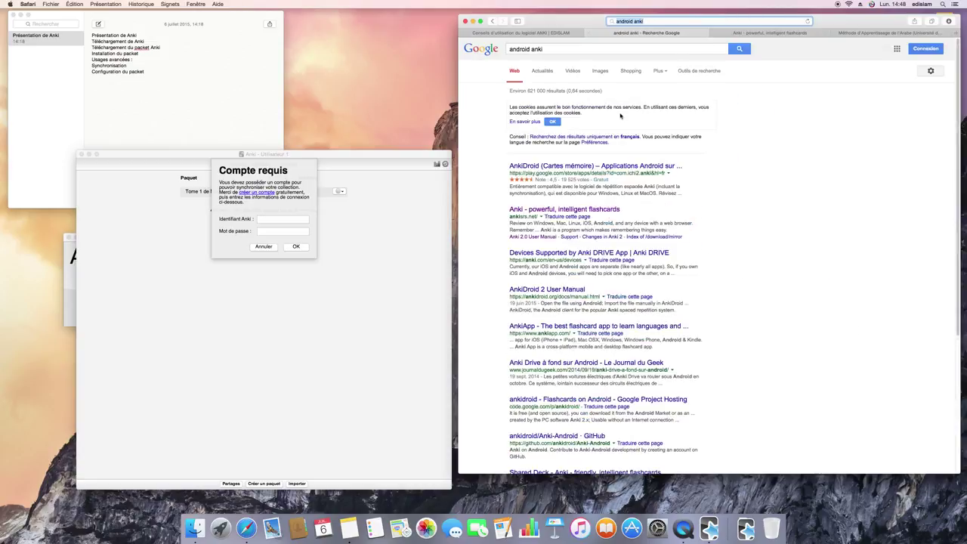
pyautogui.click(554, 166)
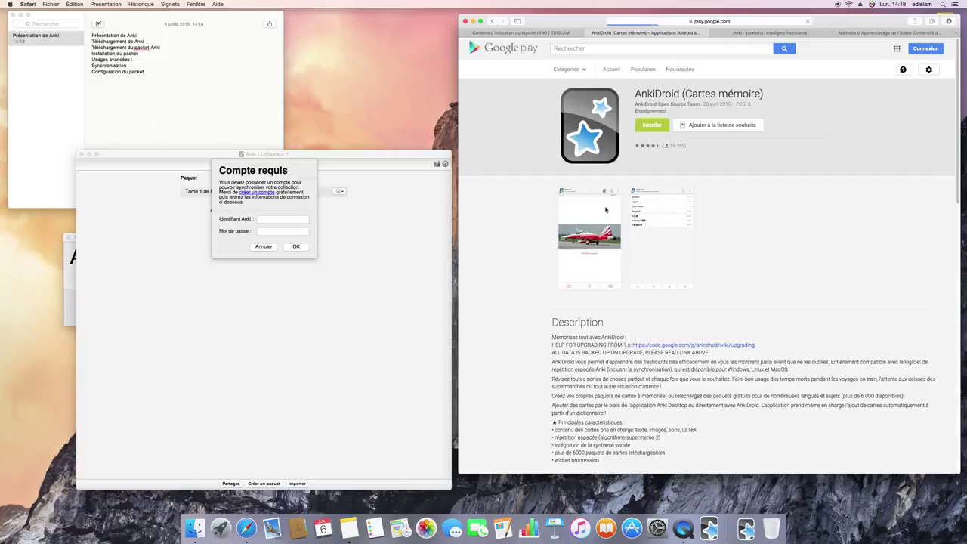
pyautogui.click(644, 243)
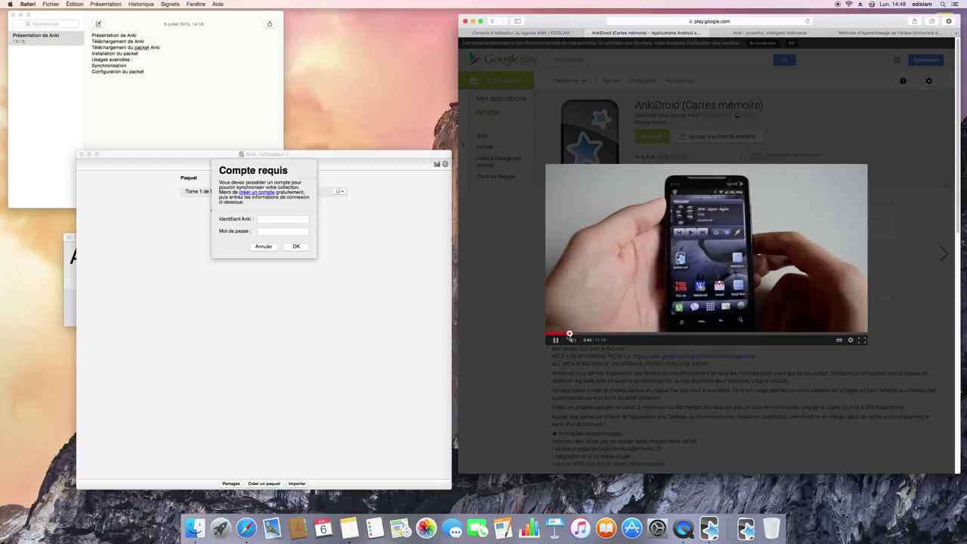
pyautogui.click(588, 335)
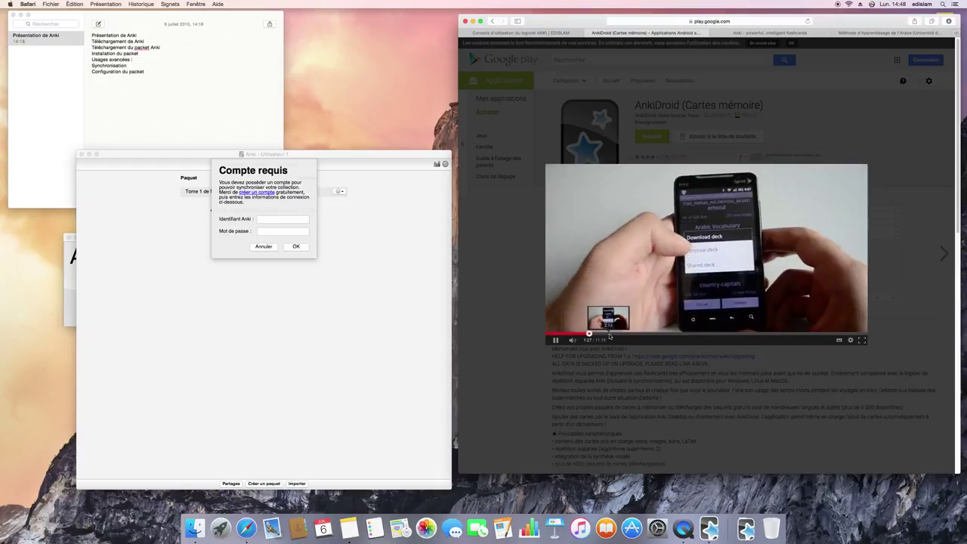
pyautogui.click(612, 335)
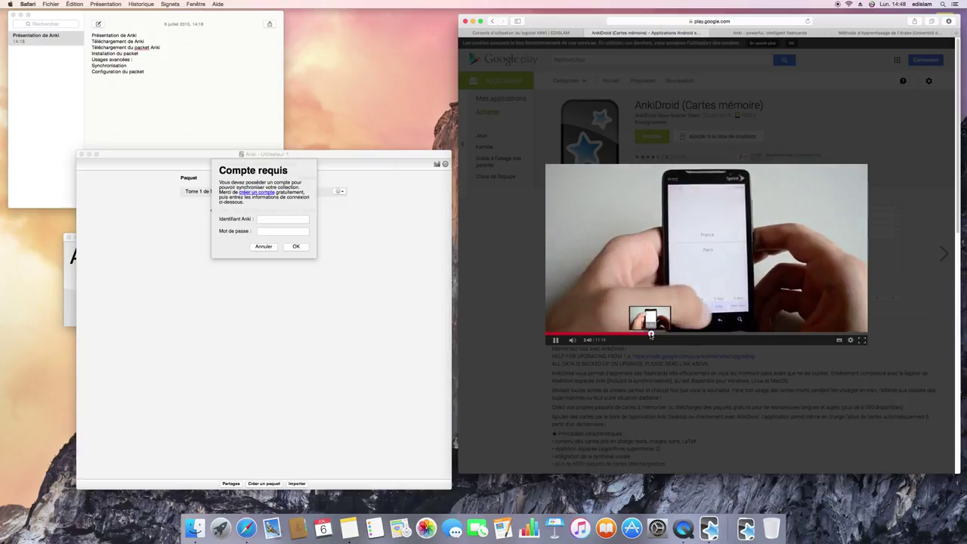
pyautogui.click(665, 334)
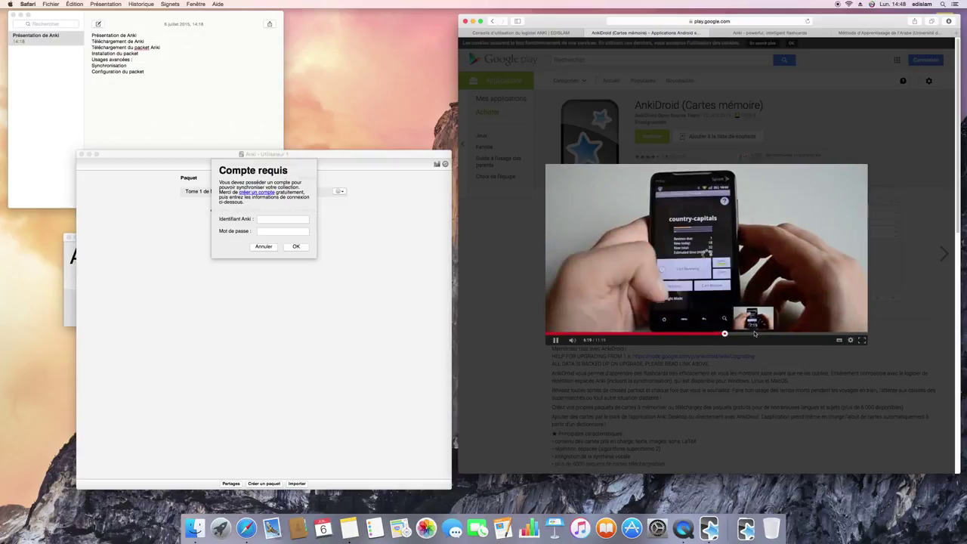
pyautogui.click(753, 335)
pyautogui.click(777, 335)
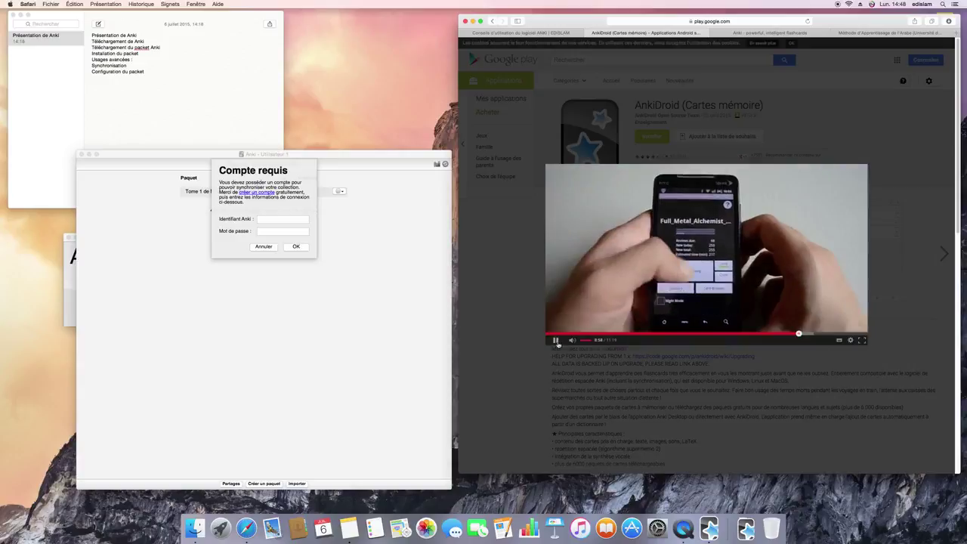
pyautogui.click(510, 374)
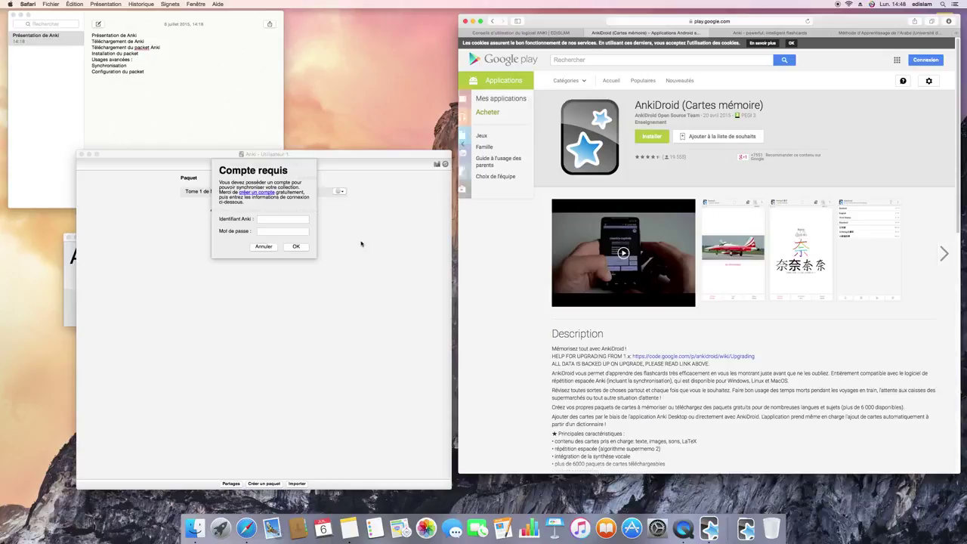
# - Return to Anki's Compte requis prompt and follow its 'créer un compte' link to AnkiWeb
pyautogui.click(366, 237)
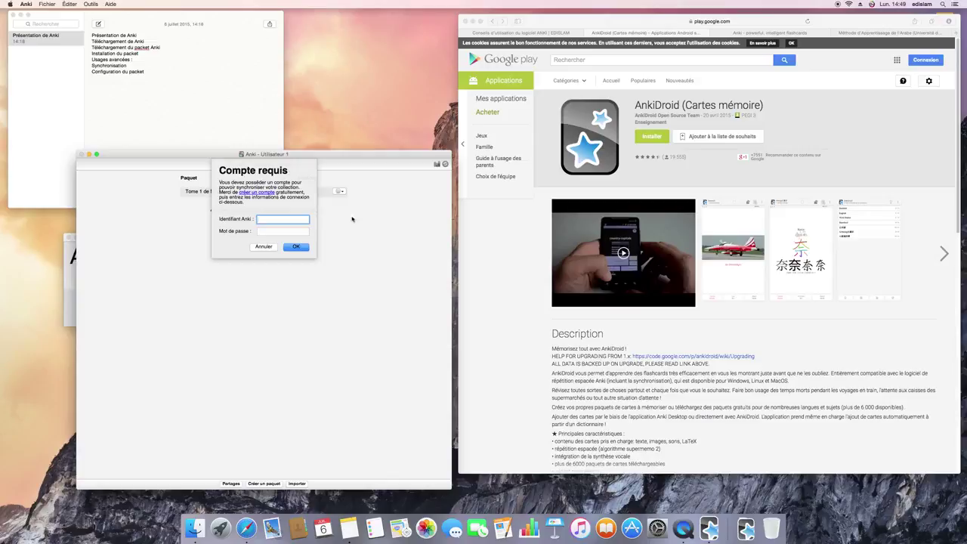
pyautogui.click(255, 191)
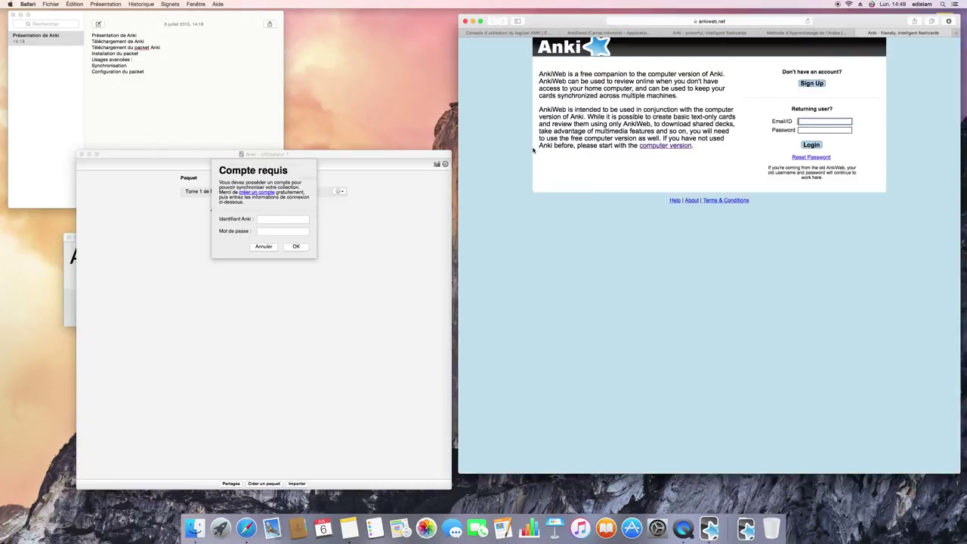
# - Open the AnkiWeb sign-up form and enter the account e-mail and password
pyautogui.click(806, 85)
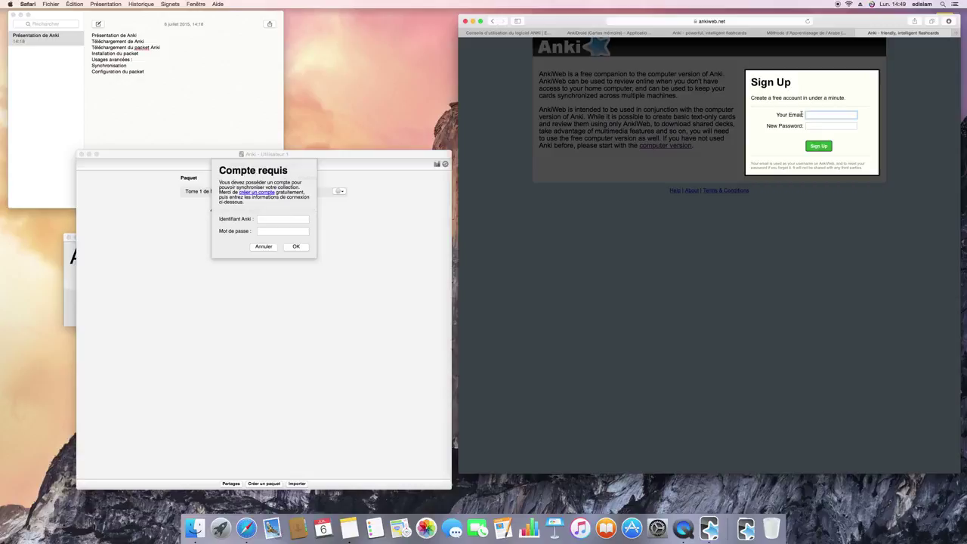
pyautogui.press('Tab')
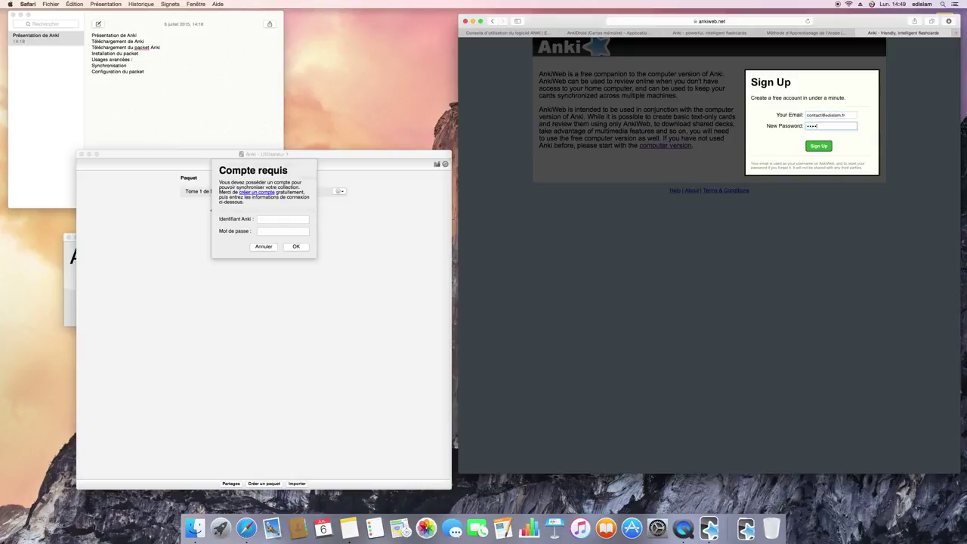
pyautogui.press('Return')
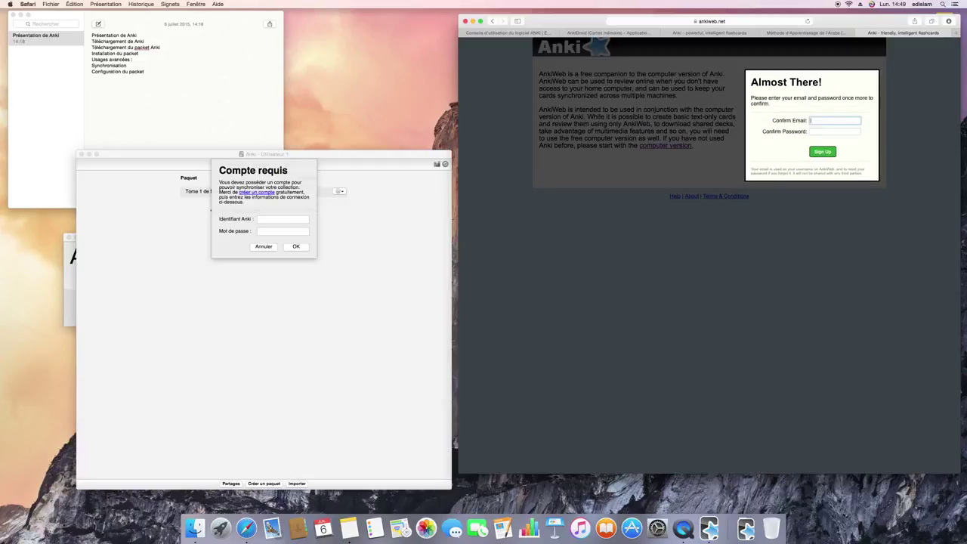
# - Confirm the e-mail and password on the Almost There step and decline saving the password
pyautogui.press('Tab')
pyautogui.write('•••••••')
pyautogui.press('Return')
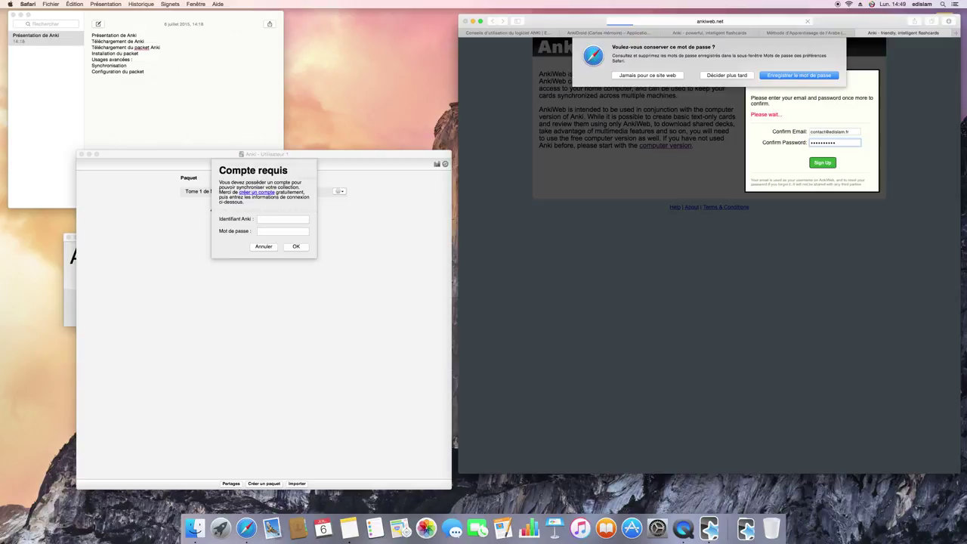
pyautogui.click(789, 75)
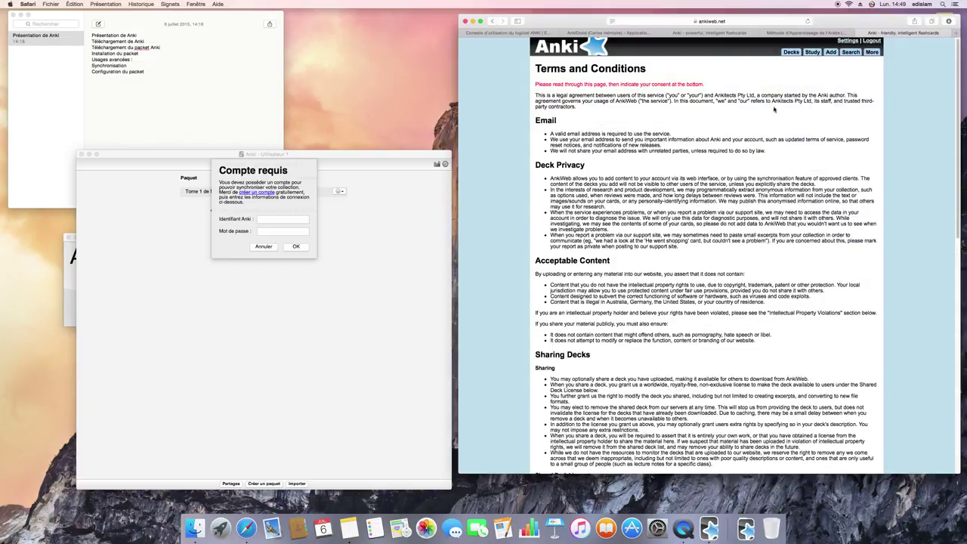
# - Tick the AnkiWeb Terms & Conditions agreement and continue to the Decks page
pyautogui.scroll(-15, 773, 110)
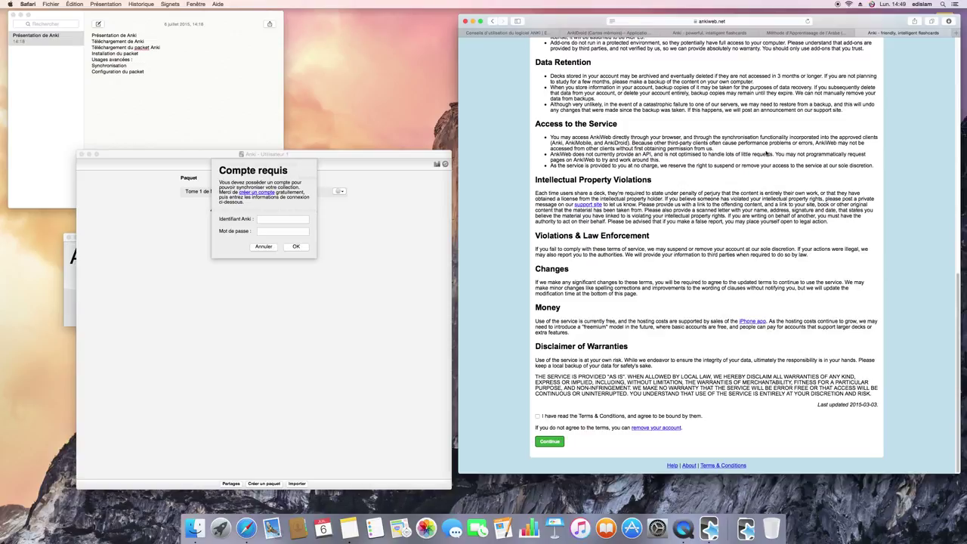
pyautogui.click(538, 415)
pyautogui.click(548, 442)
pyautogui.scroll(15, 589, 260)
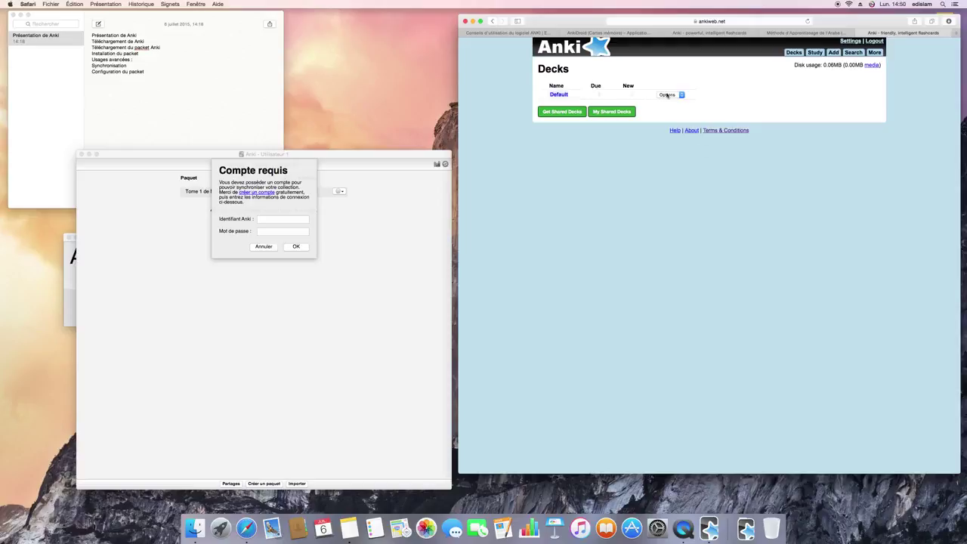
# - Log in to Anki's sync with the new AnkiWeb account e-mail and password
pyautogui.click(293, 220)
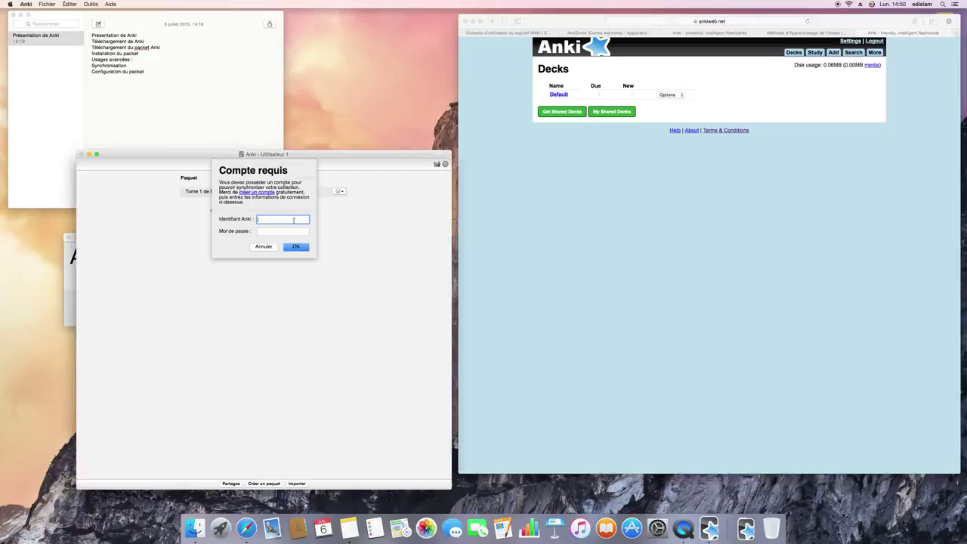
pyautogui.press('Tab')
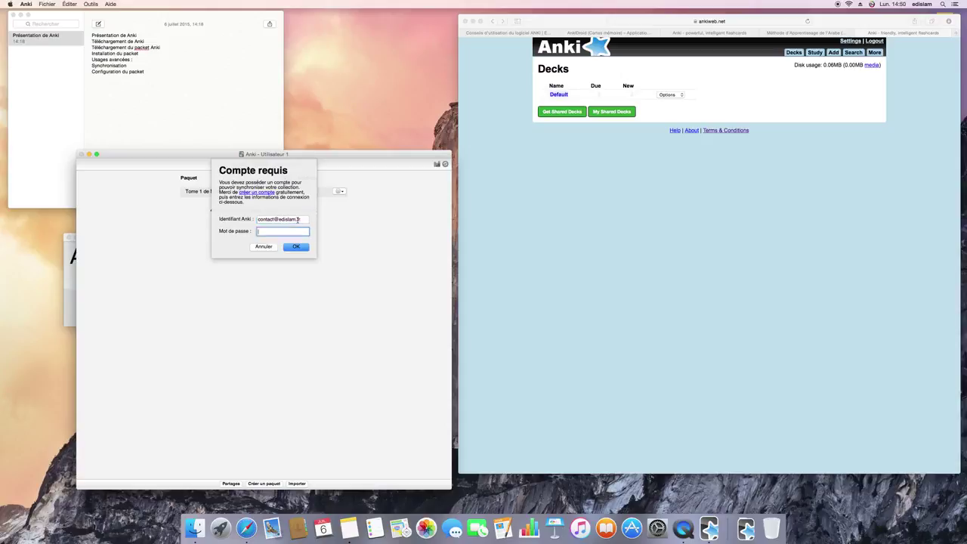
pyautogui.press('Return')
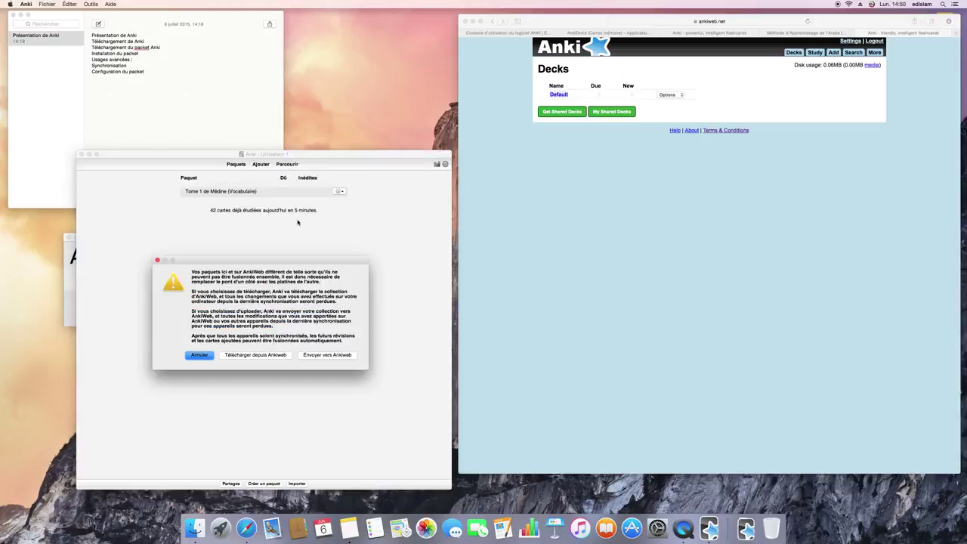
# - Rearrange the Anki and Safari windows, then choose 'Envoyer vers Ankiweb' to upload the collection
pyautogui.moveTo(284, 264); pyautogui.dragTo(289, 254)
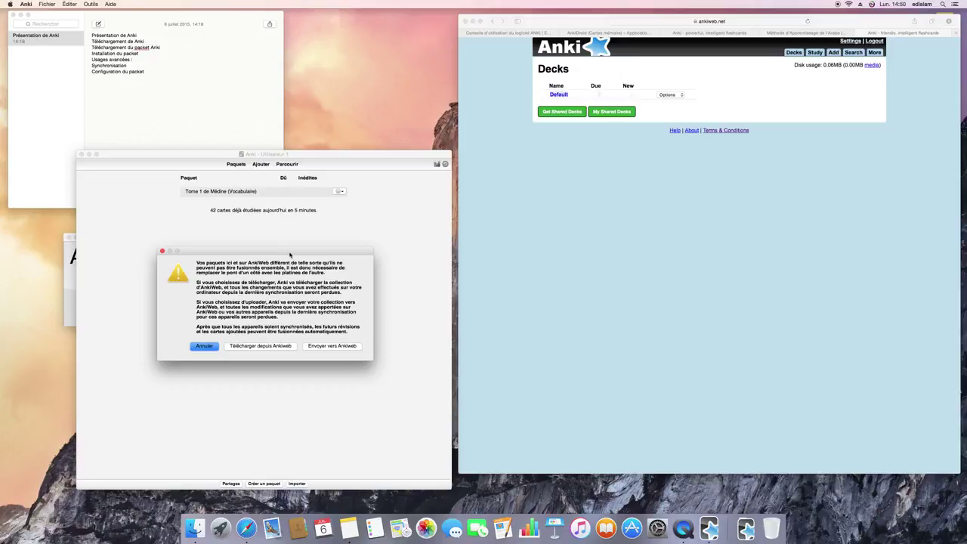
pyautogui.click(569, 170)
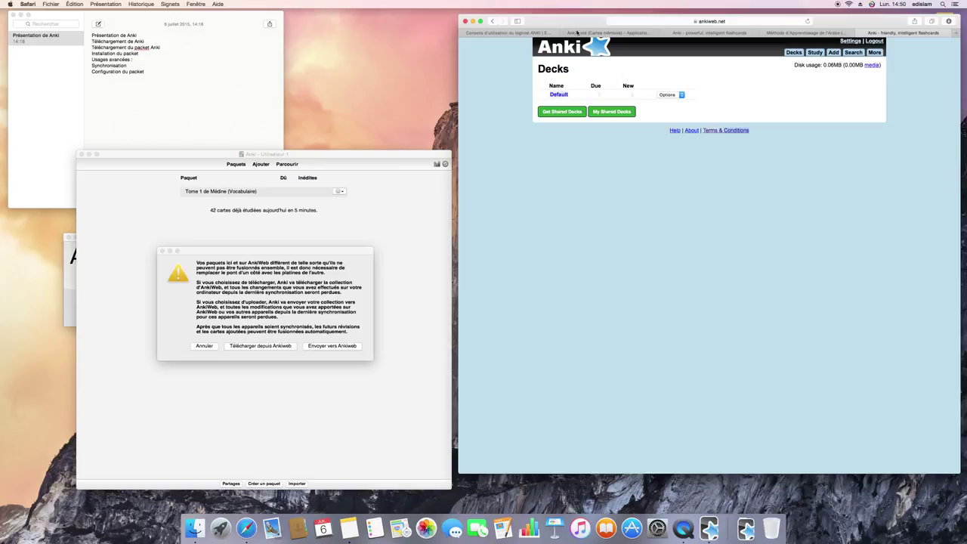
pyautogui.moveTo(578, 18); pyautogui.dragTo(587, 18)
pyautogui.moveTo(397, 156); pyautogui.dragTo(386, 145)
pyautogui.moveTo(553, 21)
pyautogui.mouseDown()
pyautogui.moveTo(567, 21)
pyautogui.moveTo(546, 21)
pyautogui.mouseUp()
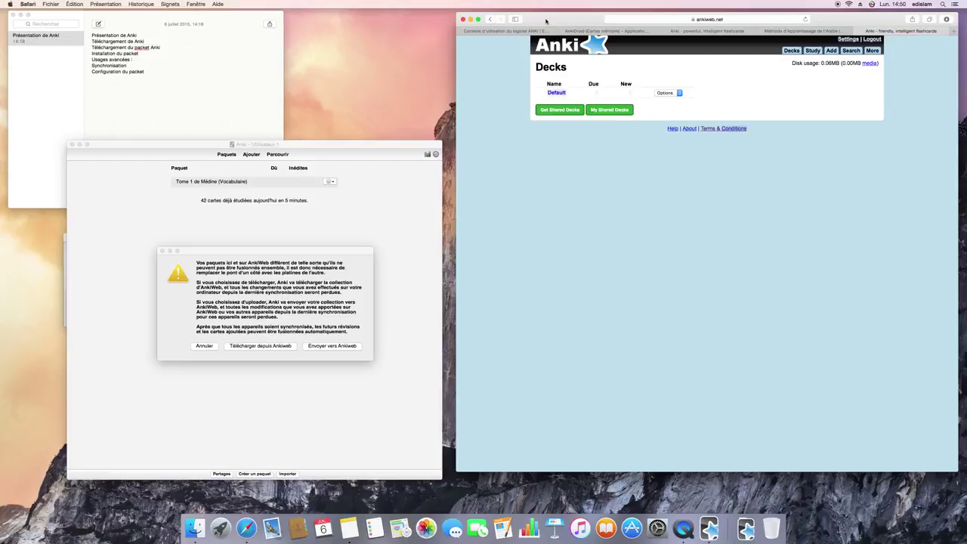
pyautogui.moveTo(362, 152); pyautogui.dragTo(365, 145)
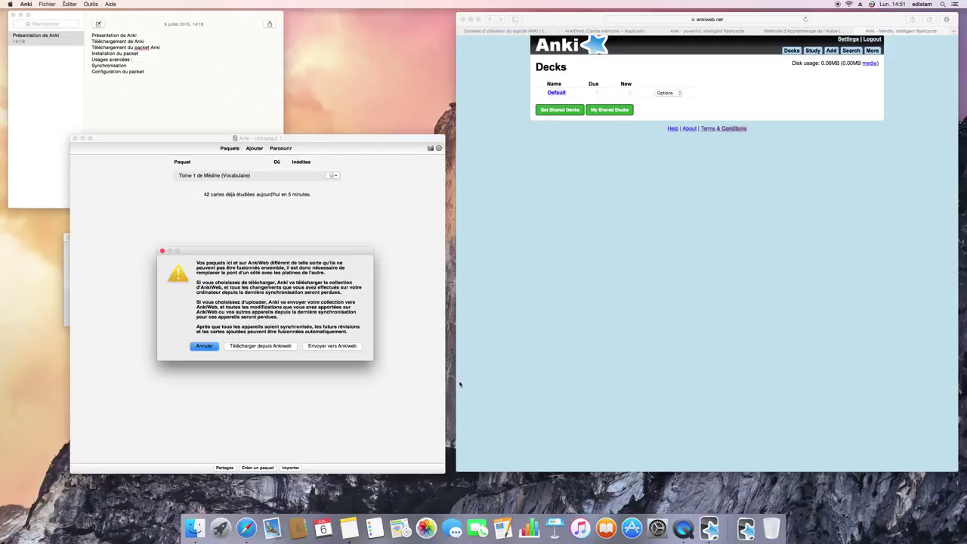
pyautogui.click(602, 88)
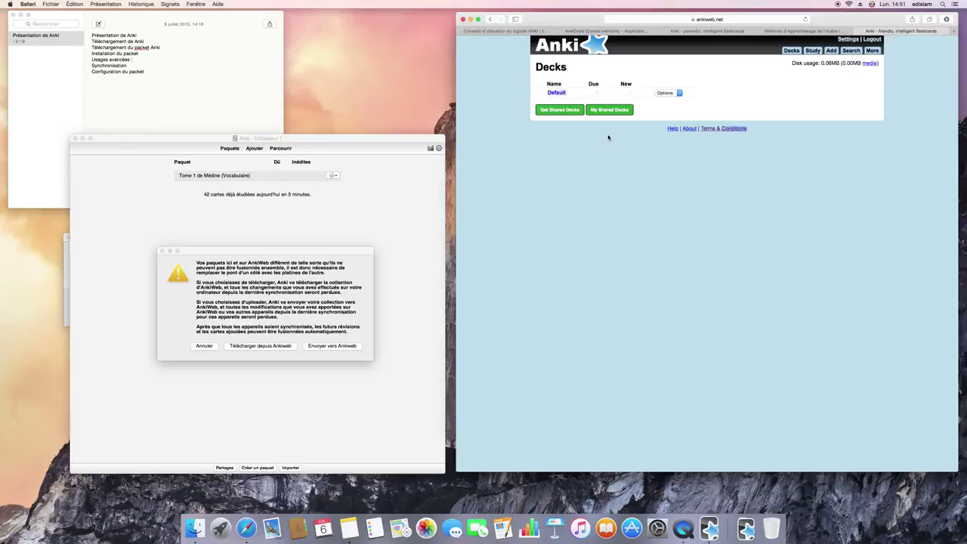
pyautogui.click(337, 207)
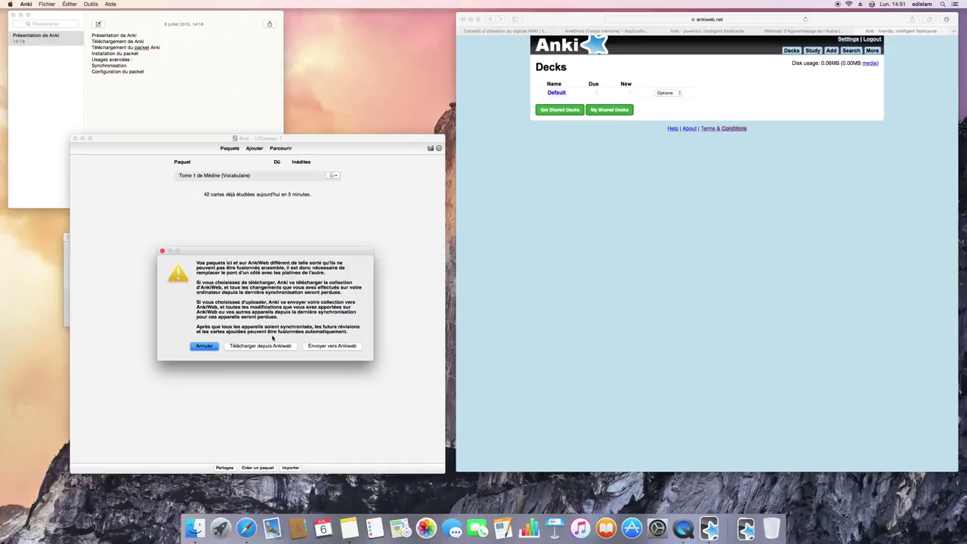
pyautogui.click(616, 83)
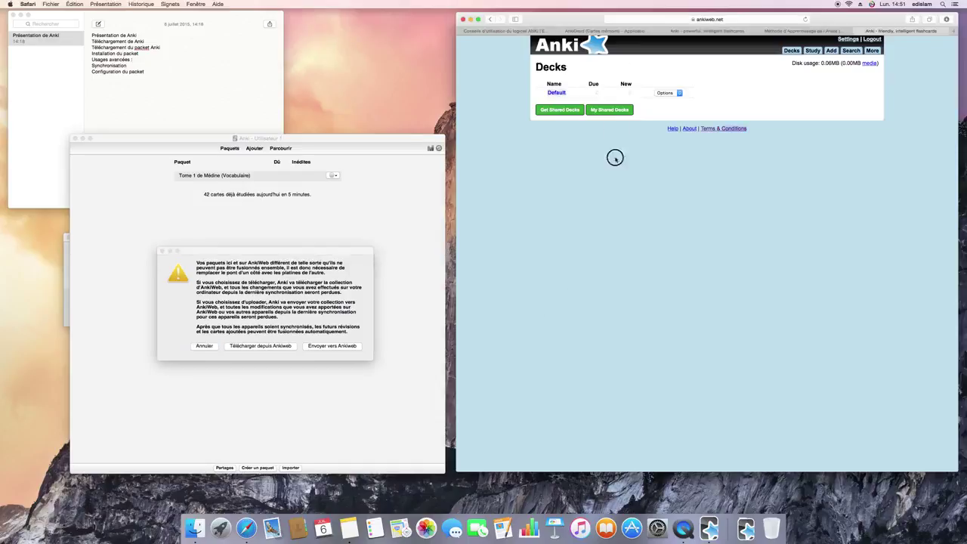
pyautogui.click(353, 197)
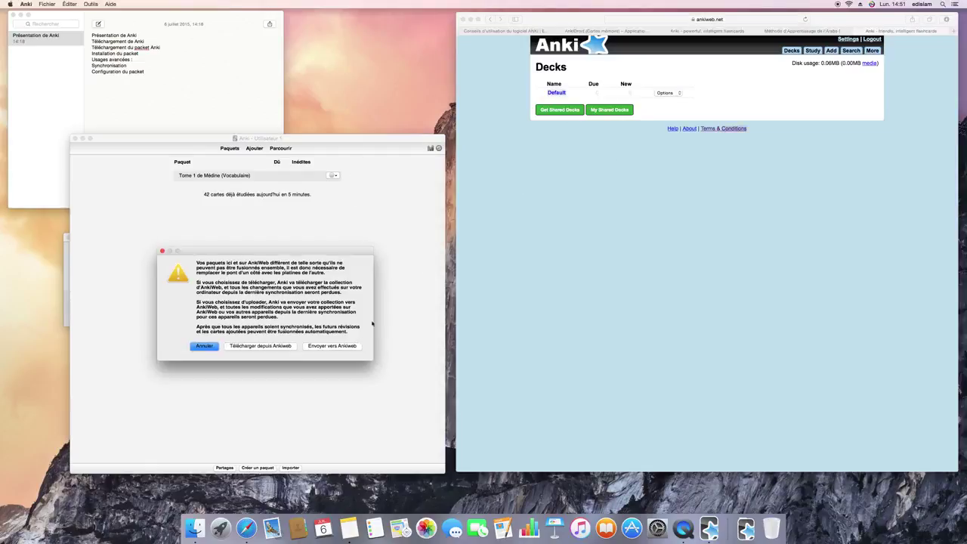
pyautogui.click(339, 346)
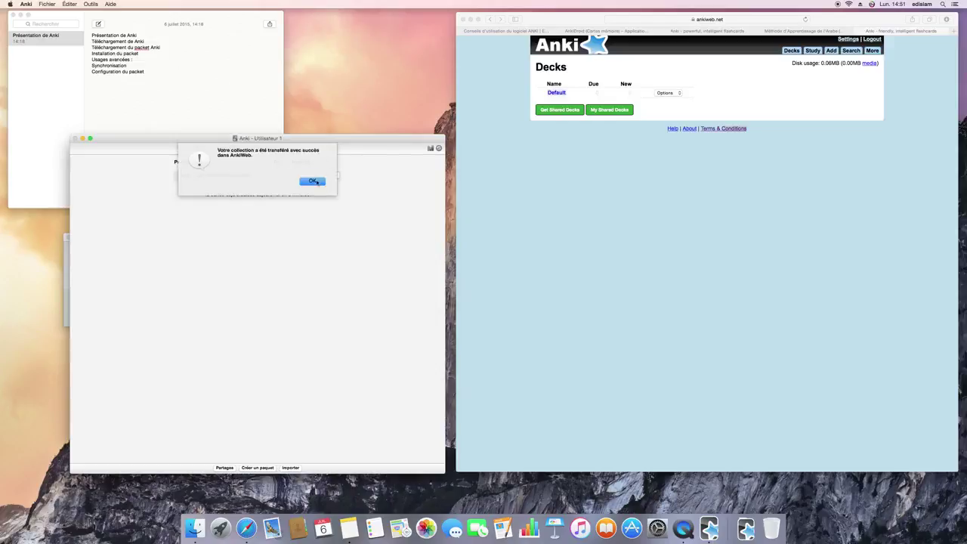
# - Dismiss Anki's upload success alert and reload the AnkiWeb deck list in Safari
pyautogui.click(312, 181)
pyautogui.click(604, 189)
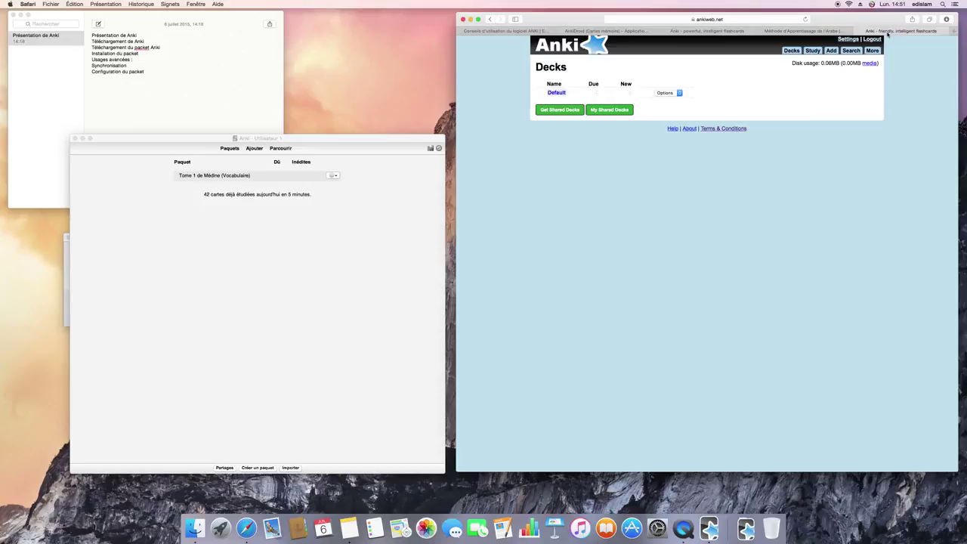
pyautogui.click(766, 19)
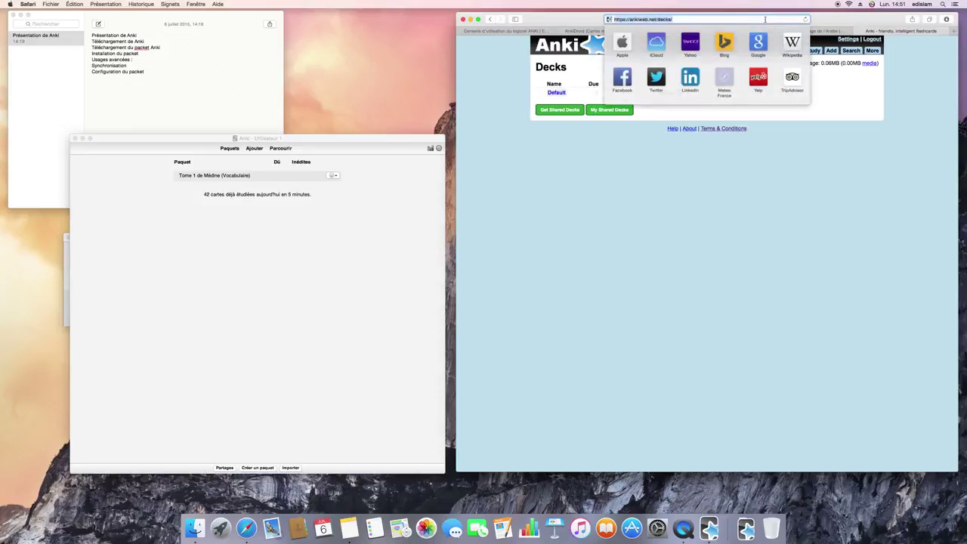
pyautogui.press('Return')
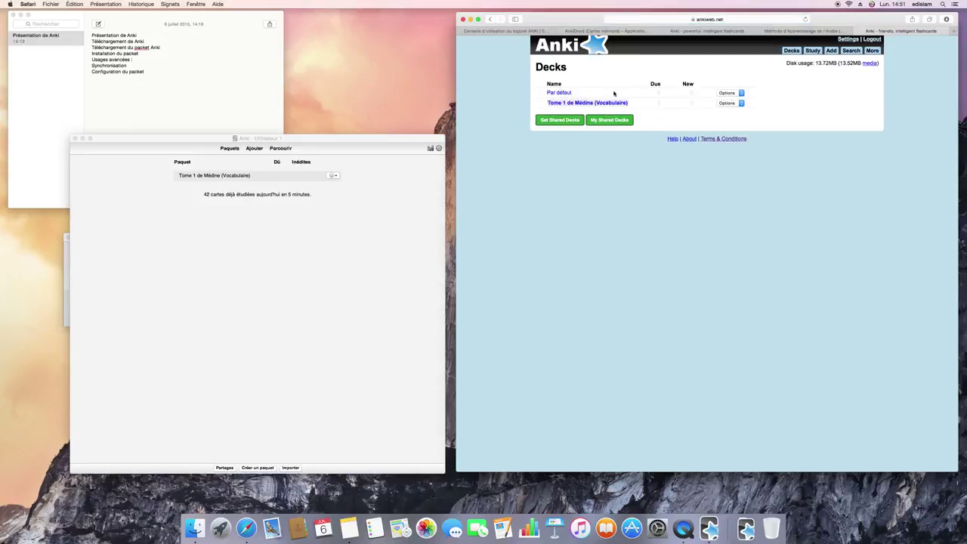
# - Open the Tome 1 de Médine (Vocabulaire) deck on AnkiWeb and return to the Decks page
pyautogui.click(601, 104)
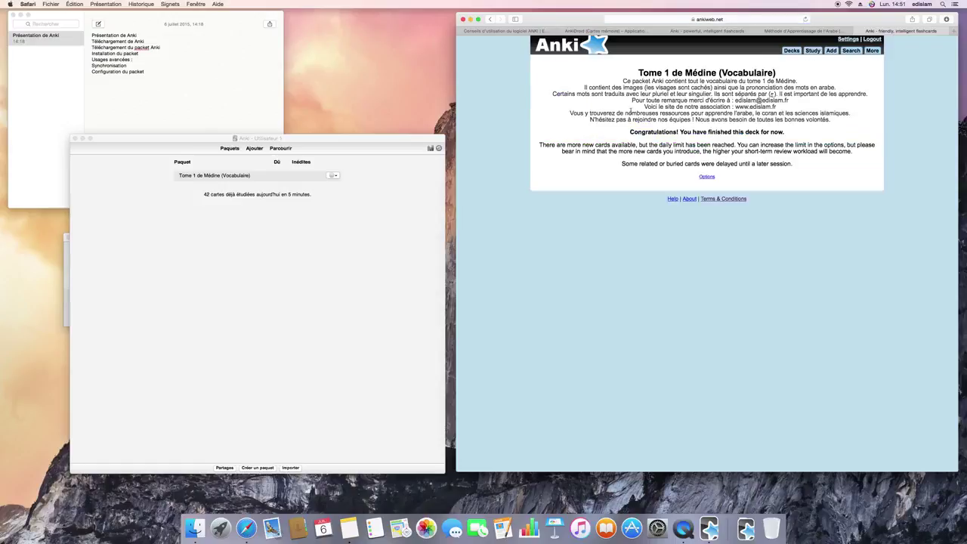
pyautogui.click(490, 21)
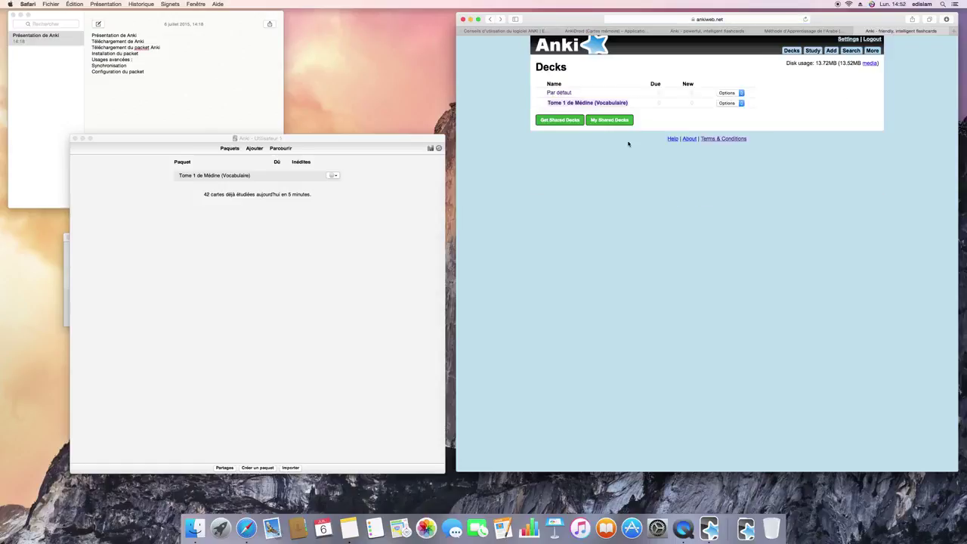
pyautogui.click(725, 102)
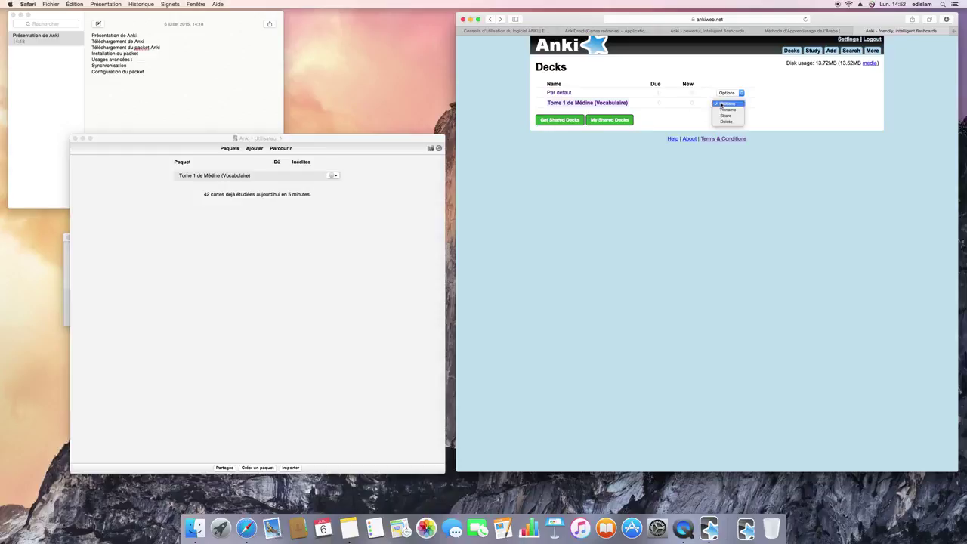
pyautogui.click(616, 105)
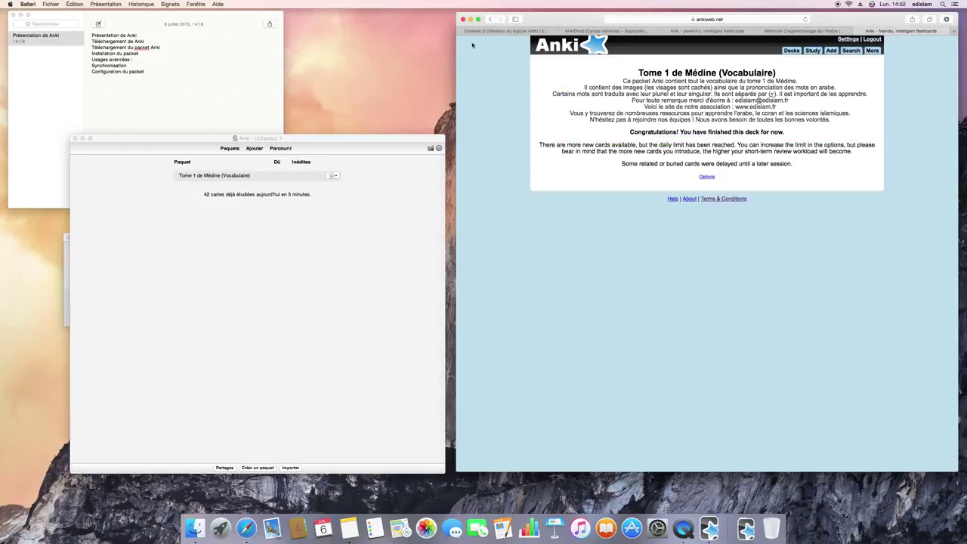
pyautogui.click(490, 19)
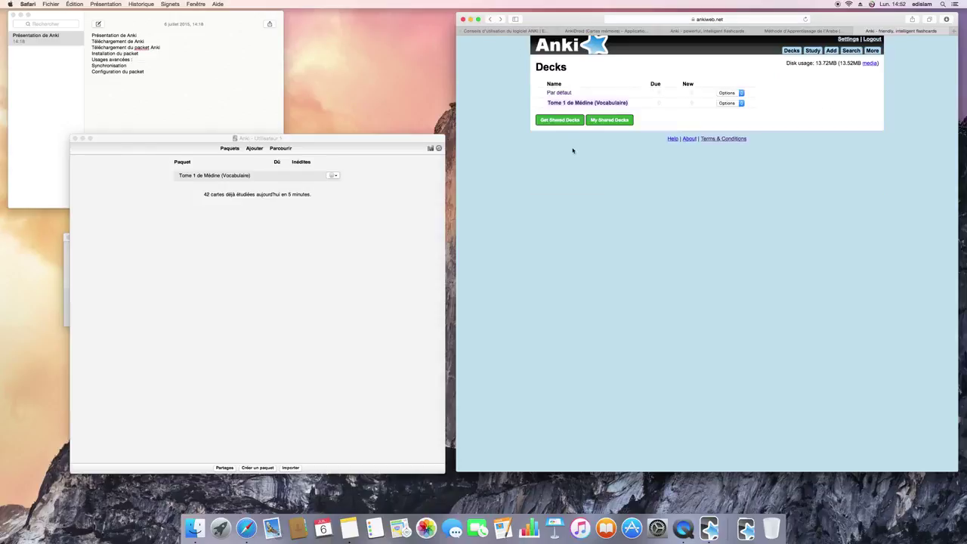
pyautogui.click(417, 217)
pyautogui.click(521, 196)
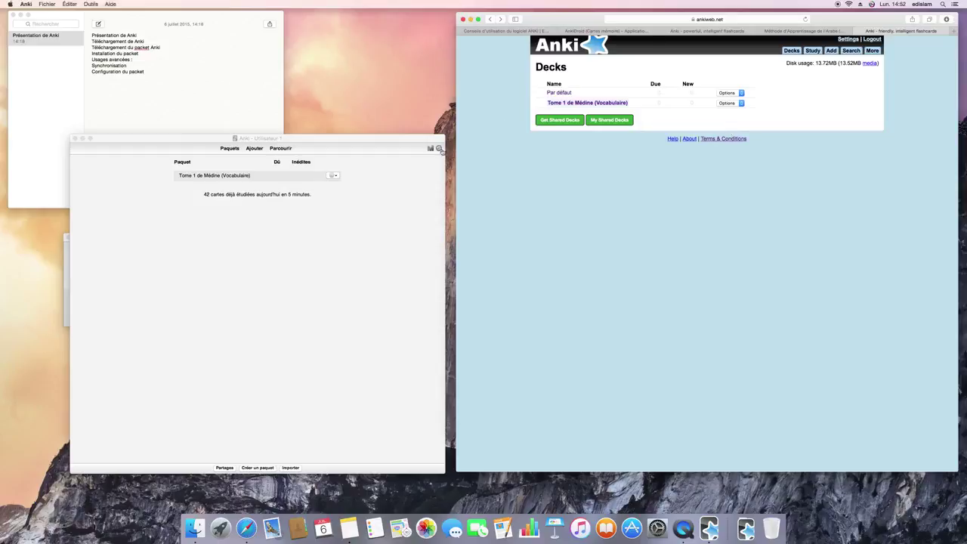
# - Sync the Anki collection once more and close its main window to quit Anki
pyautogui.click(438, 148)
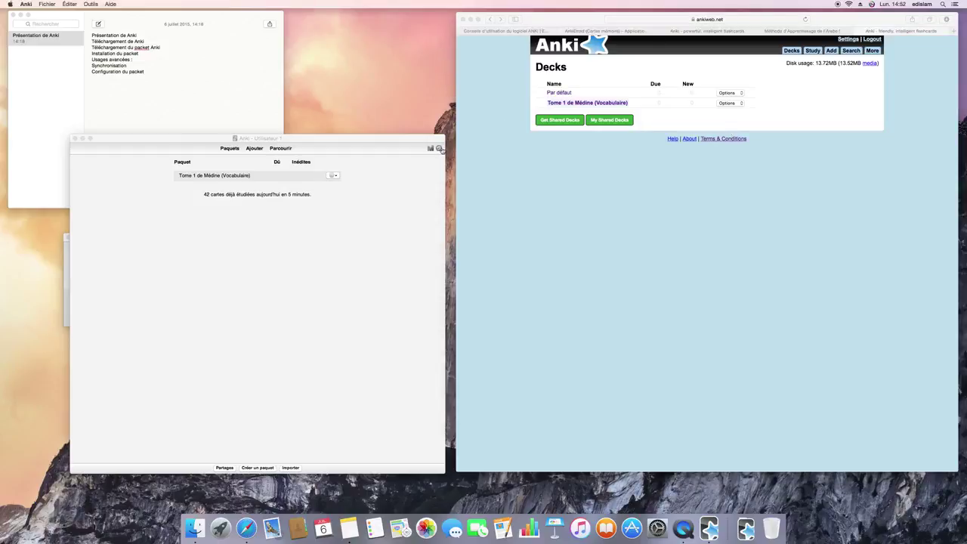
pyautogui.click(73, 138)
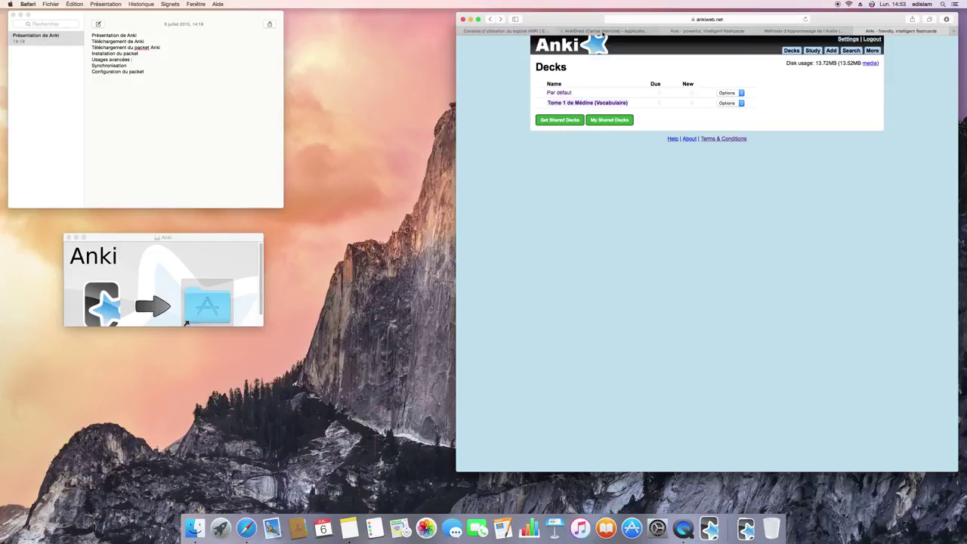
# - Look over the AnkiDroid Google Play page and the EDISLAM Anki tips article, then show the ankisrs.net homepage
pyautogui.click(602, 31)
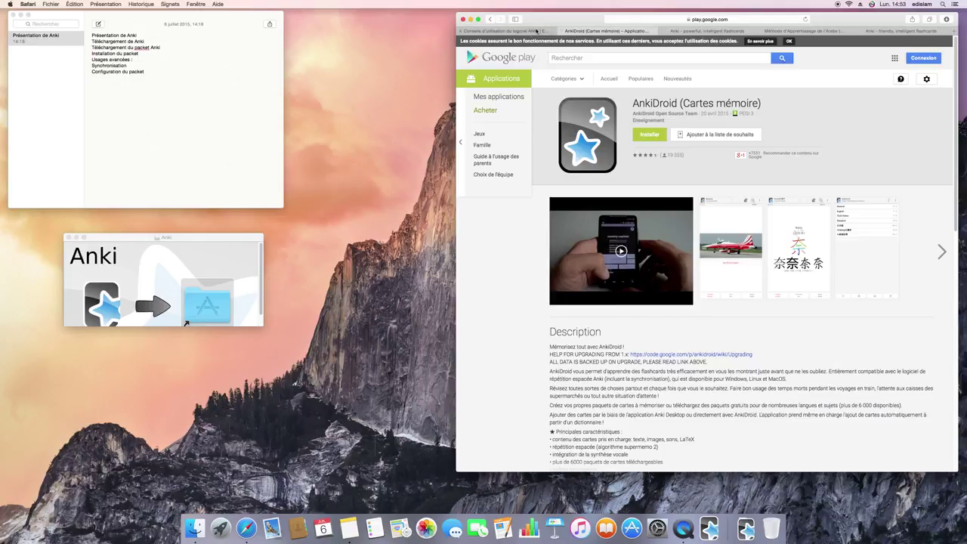
pyautogui.hotkey('ctrl', 'shift', 'Tab')
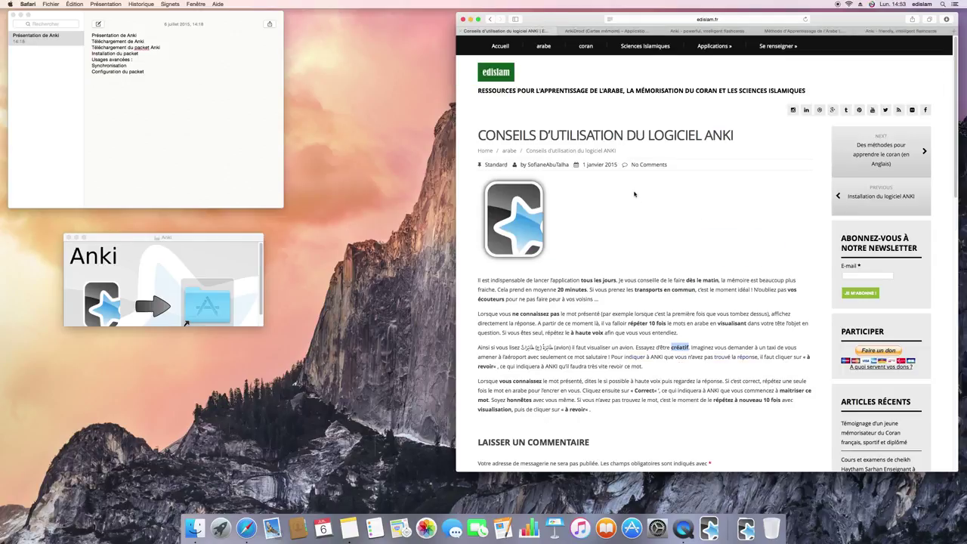
pyautogui.scroll(-2, 634, 194)
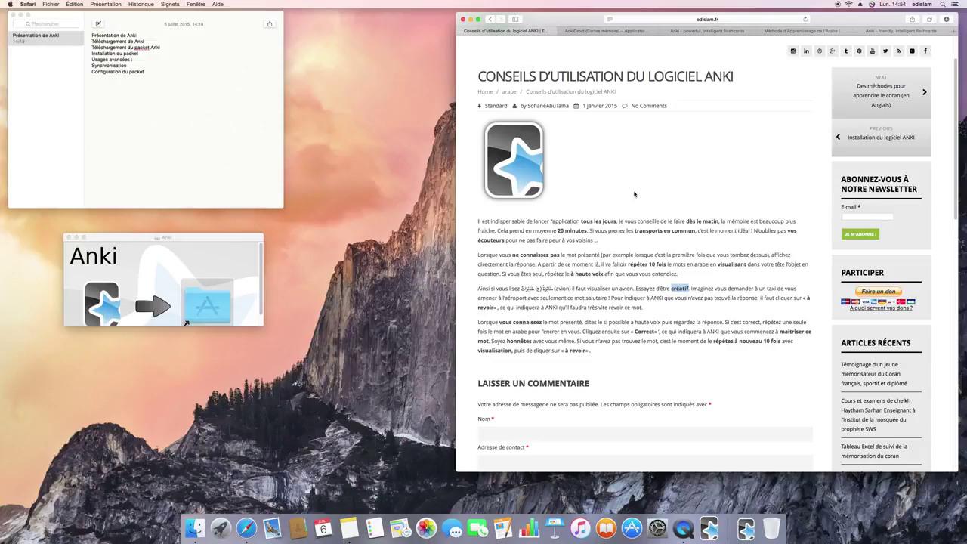
pyautogui.click(691, 33)
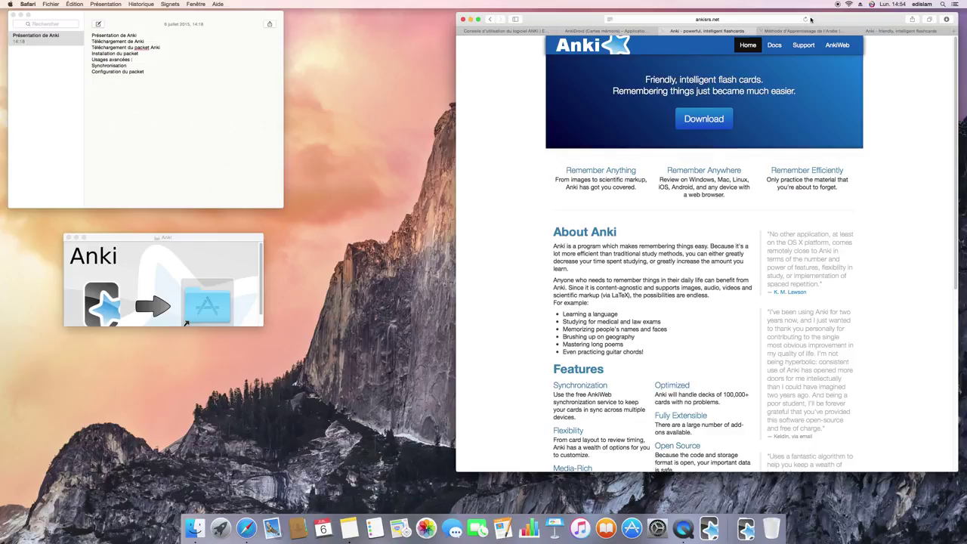
# - Shift the Safari window showing ankisrs.net about 260 pixels to the left
pyautogui.moveTo(820, 19); pyautogui.dragTo(623, 18)
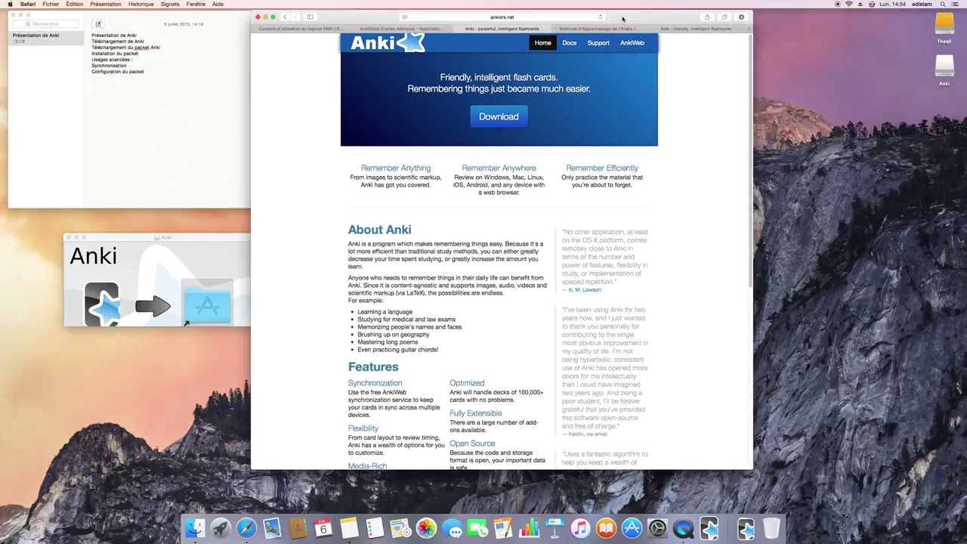